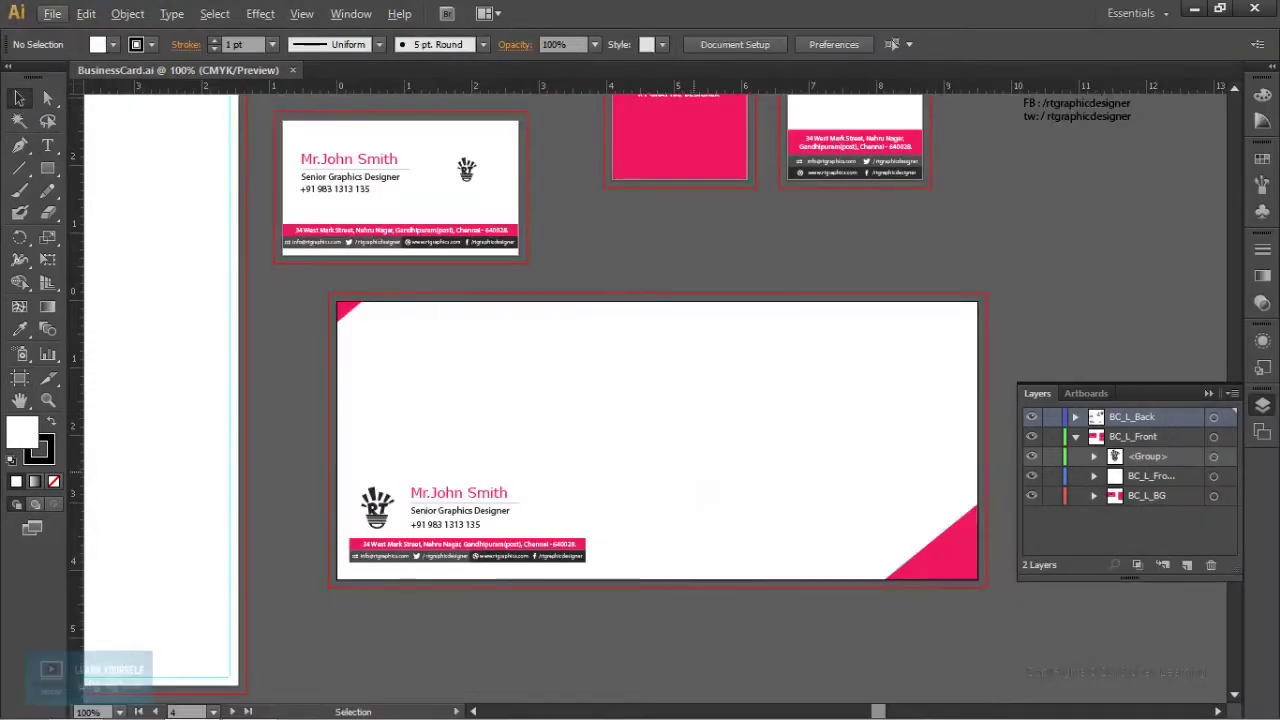
Alt-drag the landscape card artboard to create '07 - Artboard 4 copy' directly below the original
key("ctrl+minus")
left_click_drag(700, 450, 629, 368)
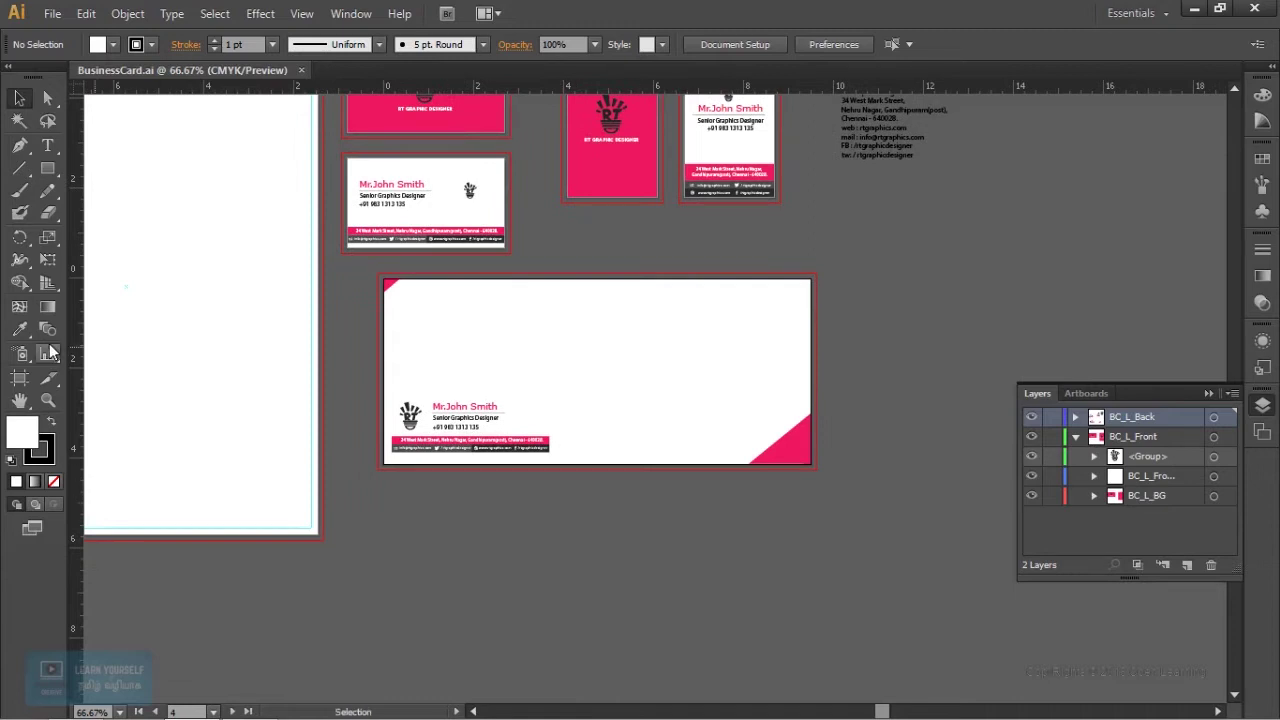
left_click(20, 378)
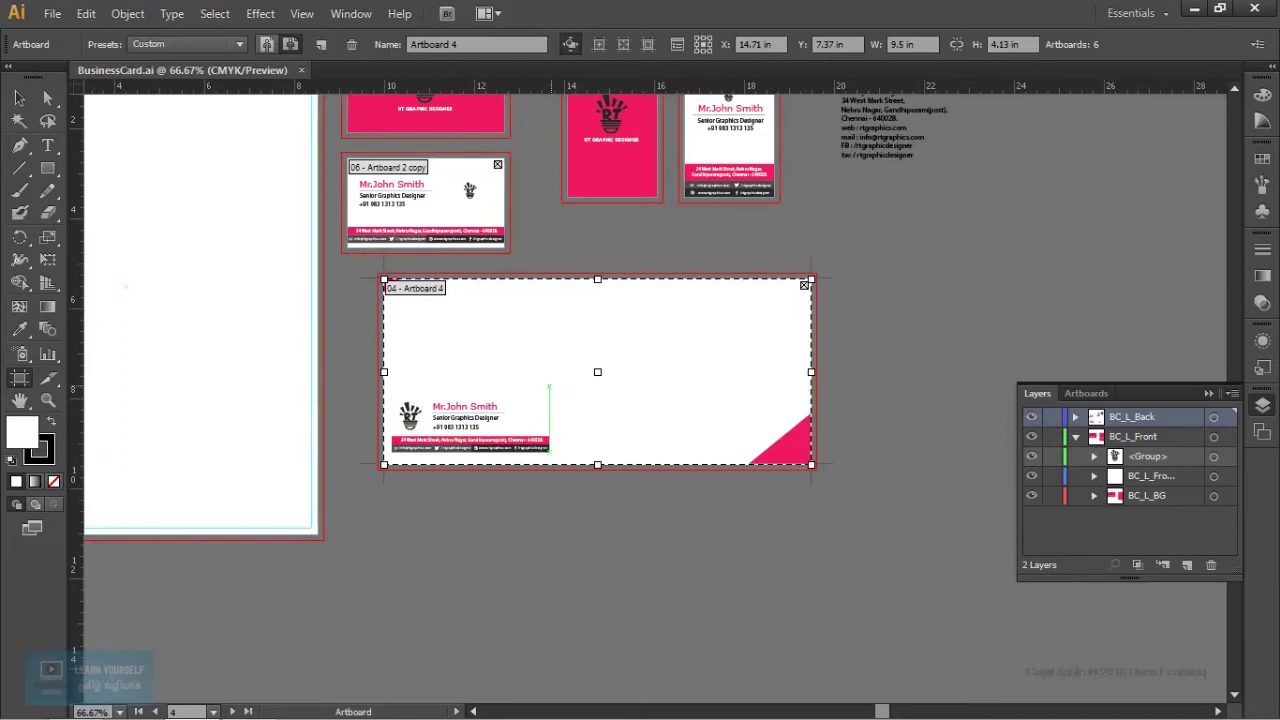
left_click_drag(560, 360, 560, 405)
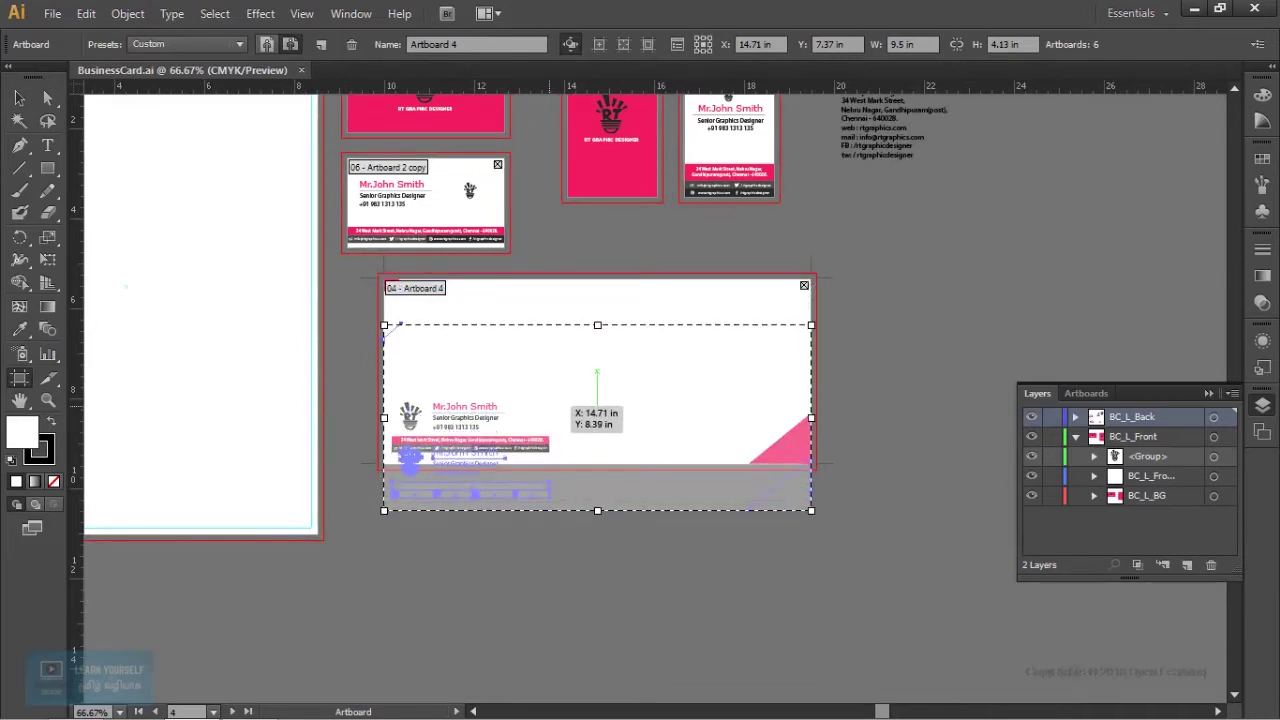
left_click_drag(562, 402, 562, 572)
left_click(200, 300)
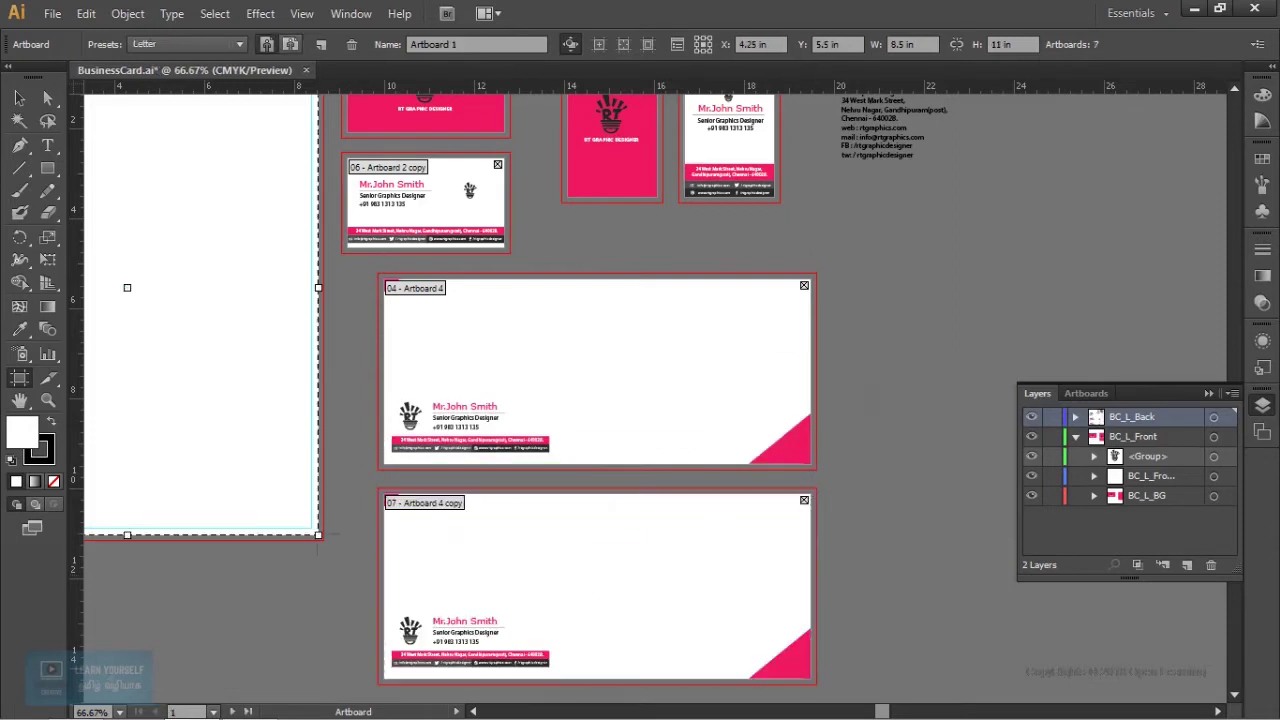
left_click(22, 101)
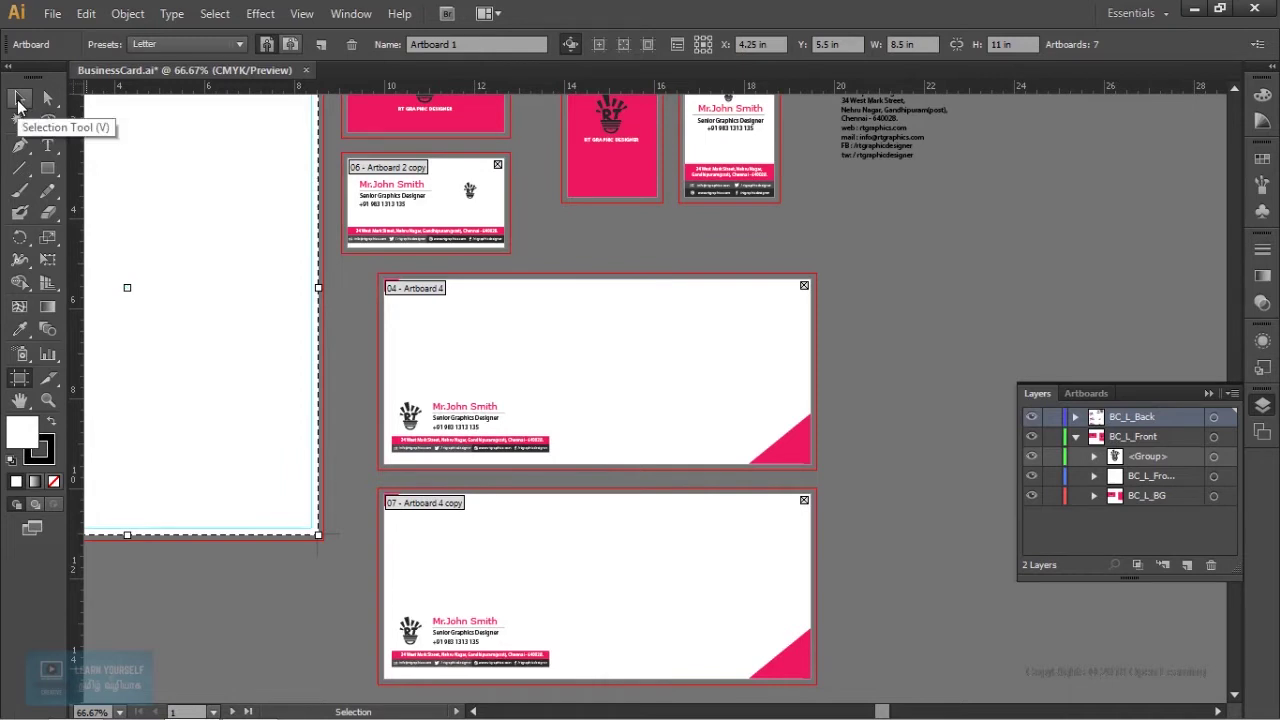
left_click(18, 101)
scroll(650, 400, "down", 4)
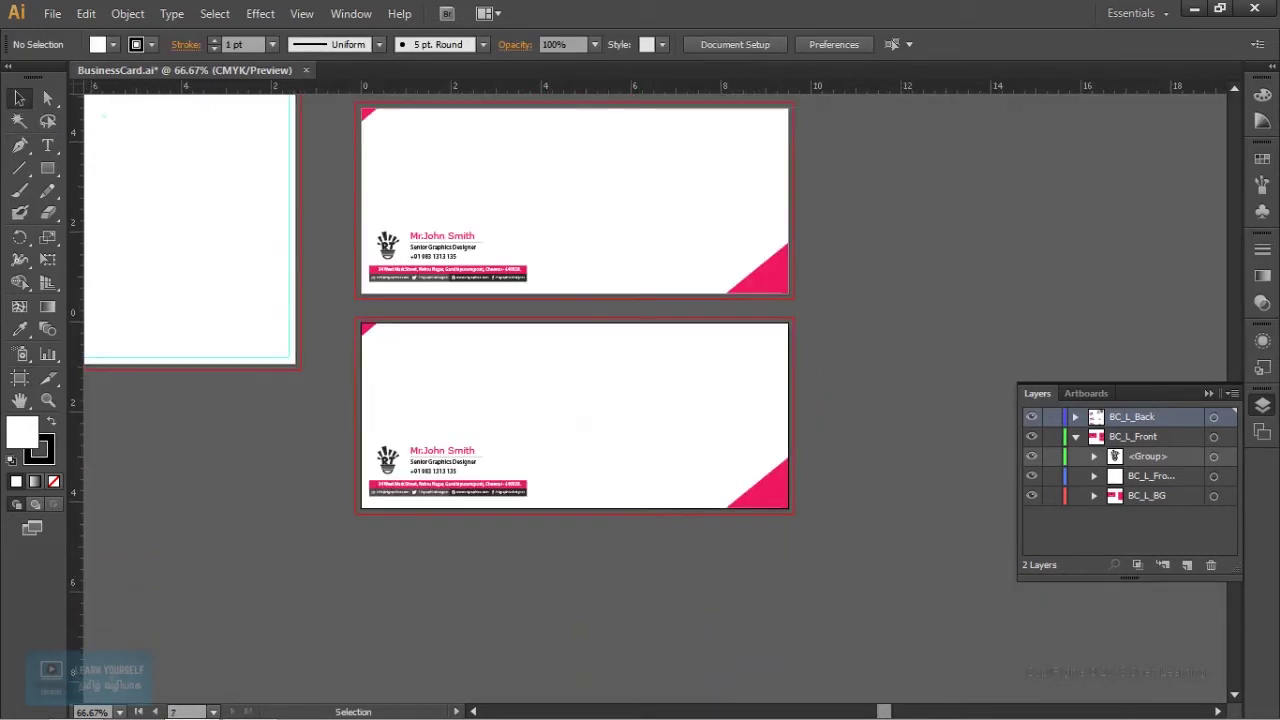
Delete the name and job-title lines from the copied card
key("ctrl+plus")
key("ctrl+plus")
key("ctrl+minus")
key("ctrl+minus")
key("ctrl+plus")
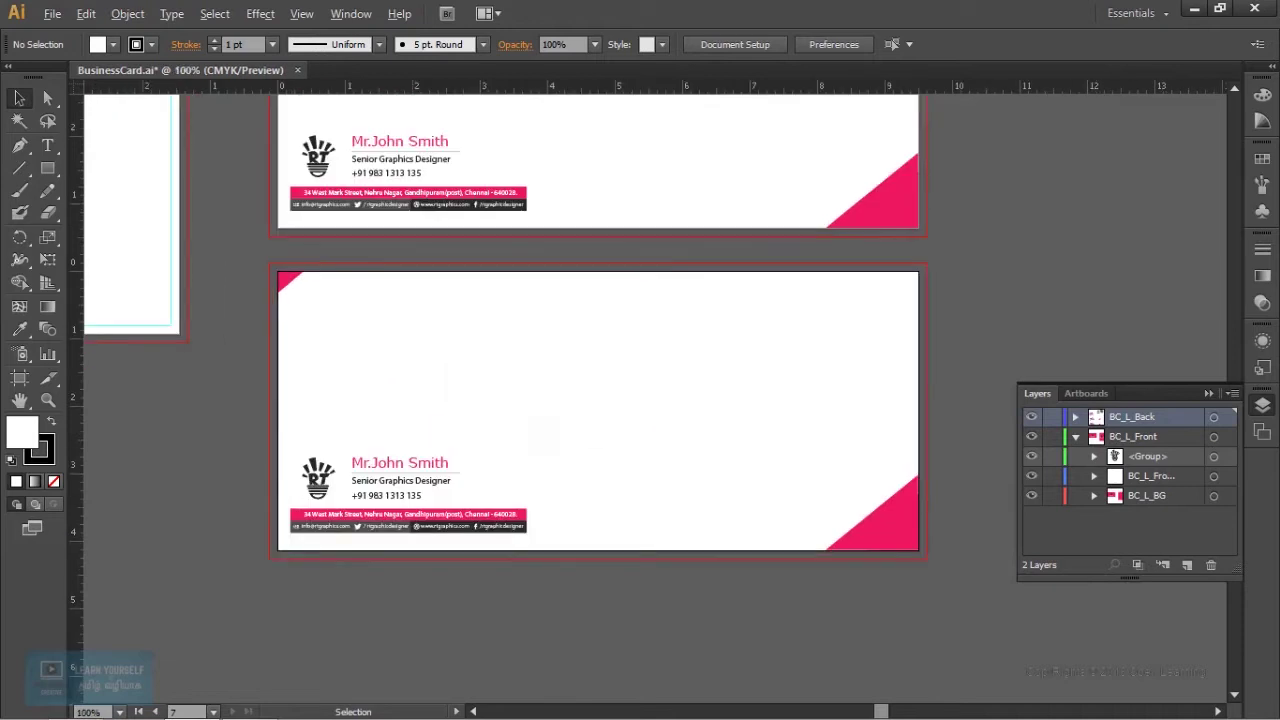
key("ctrl+plus")
key("ctrl+plus")
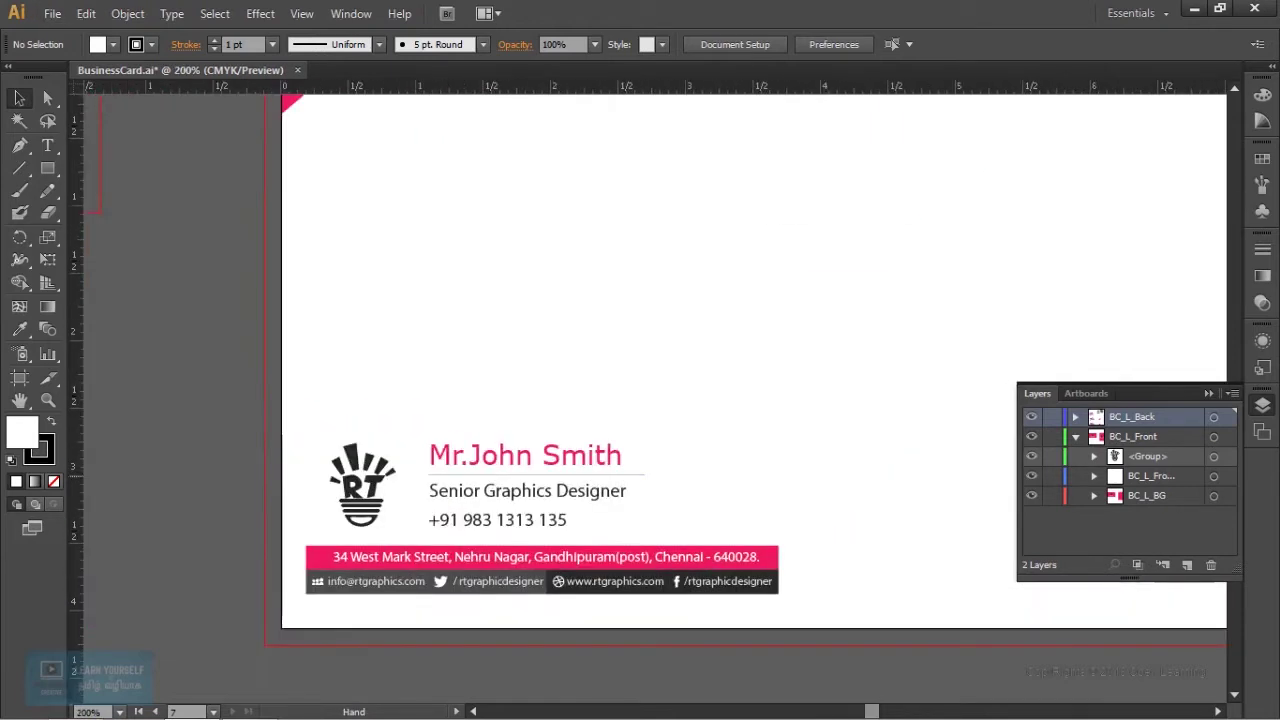
left_click(530, 520)
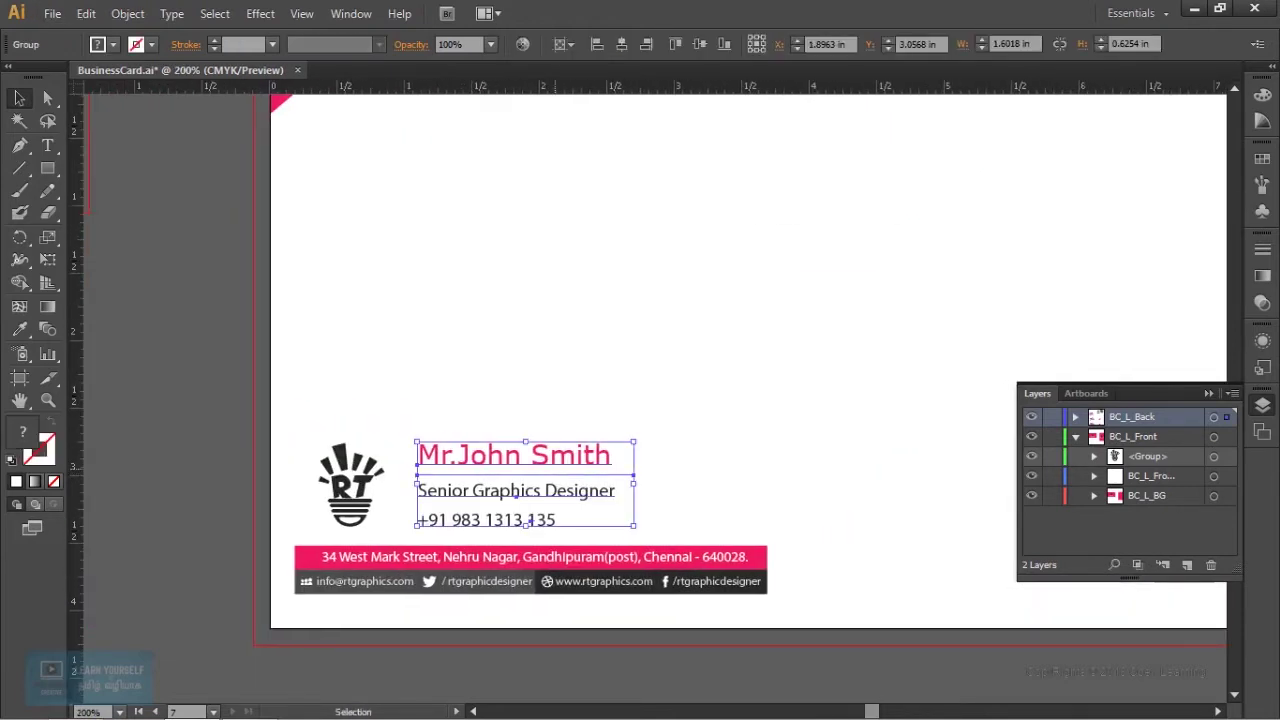
key("Delete")
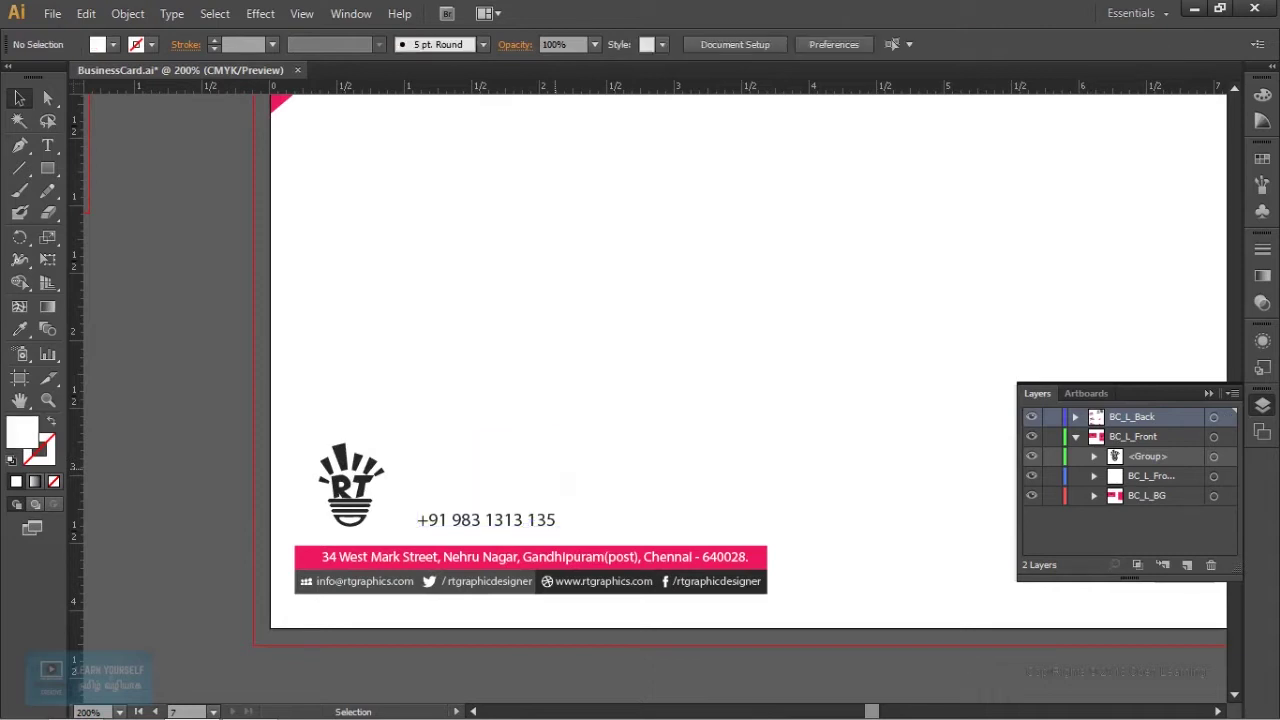
Copy the RT GRAPHIC DESIGNER text from inside the logo group on the pink back card
mouse_move(640, 200)
left_mouse_down()
mouse_move(640, 485)
mouse_move(640, 305)
left_mouse_up()
left_click_drag(640, 250, 640, 590)
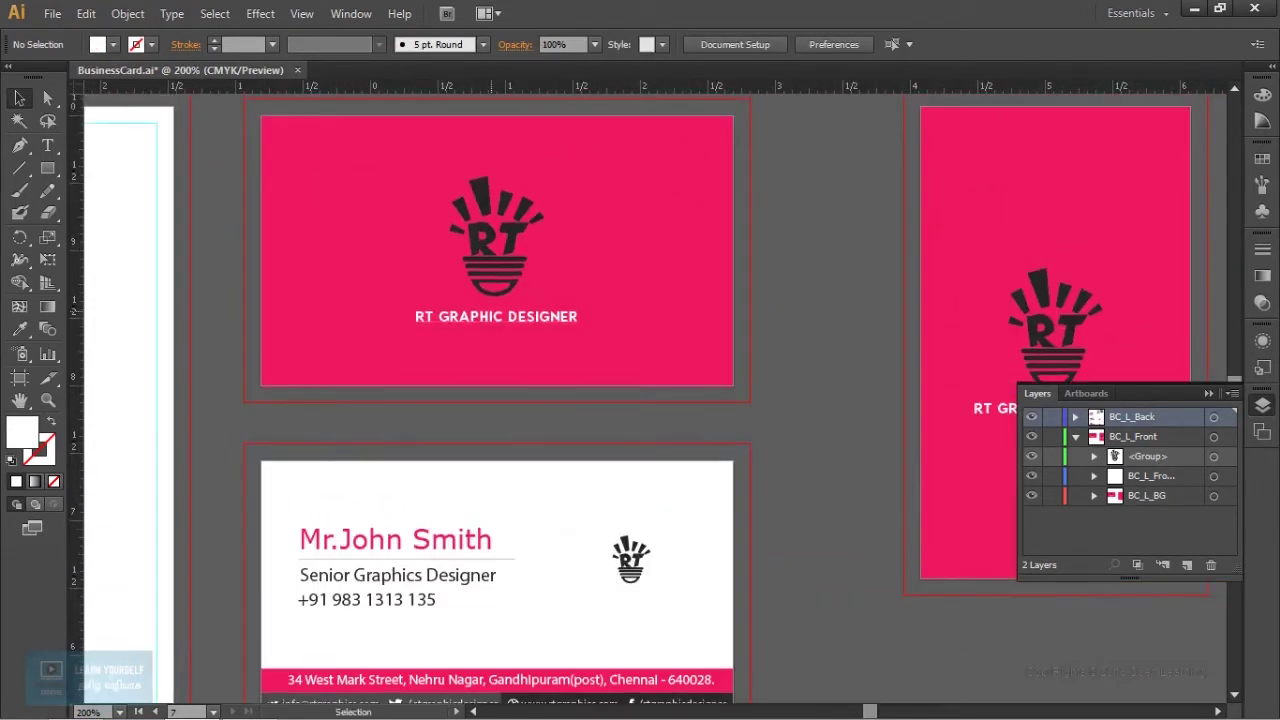
left_click(496, 235)
double_click(496, 316)
left_click(496, 316)
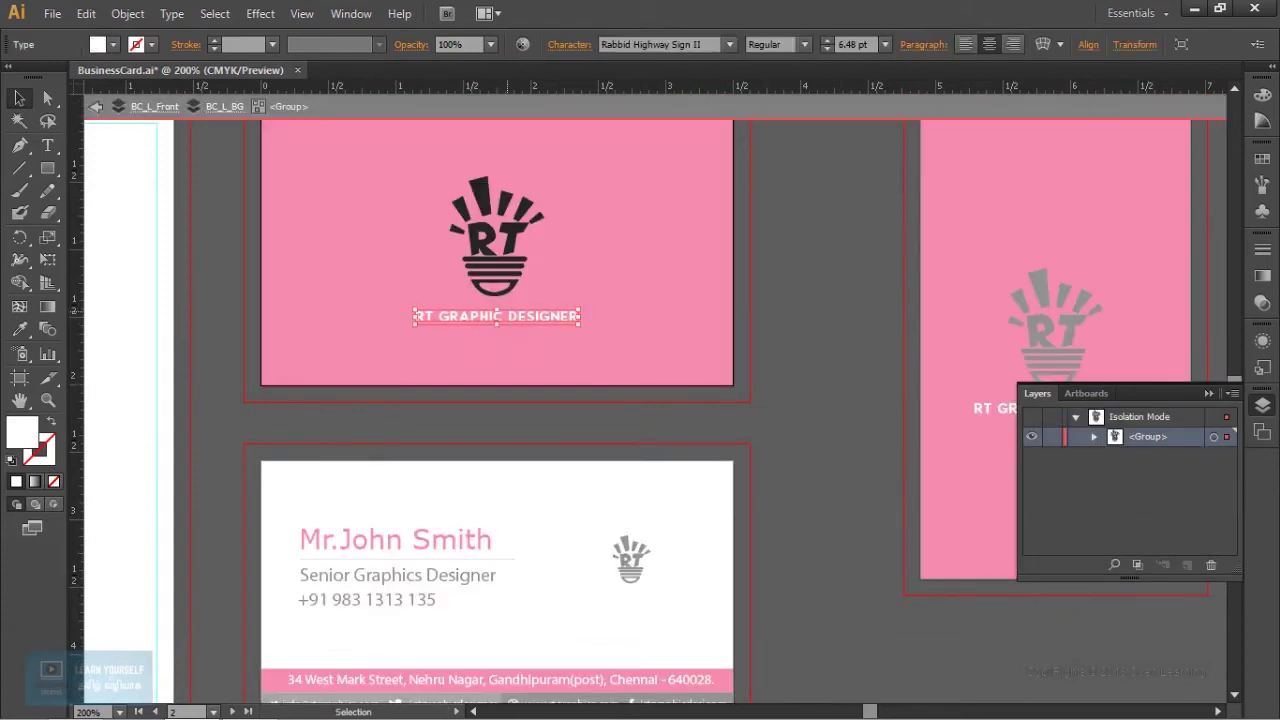
key("Escape")
key("ctrl+shift+a")
scroll(640, 400, "down", 10)
scroll(640, 400, "down", 5)
scroll(640, 400, "down", 3)
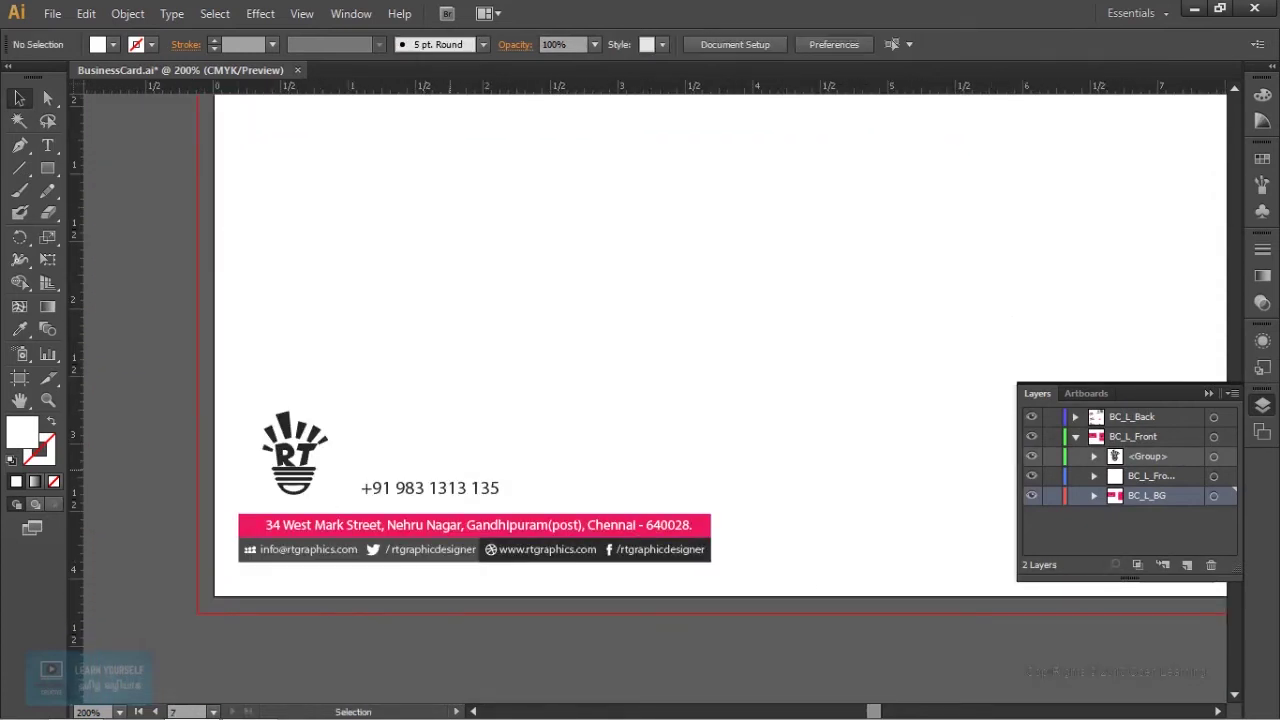
Colour the pasted RT GRAPHIC DESIGNER heading dark grey, sampled from the dark contact bar
left_click(653, 400)
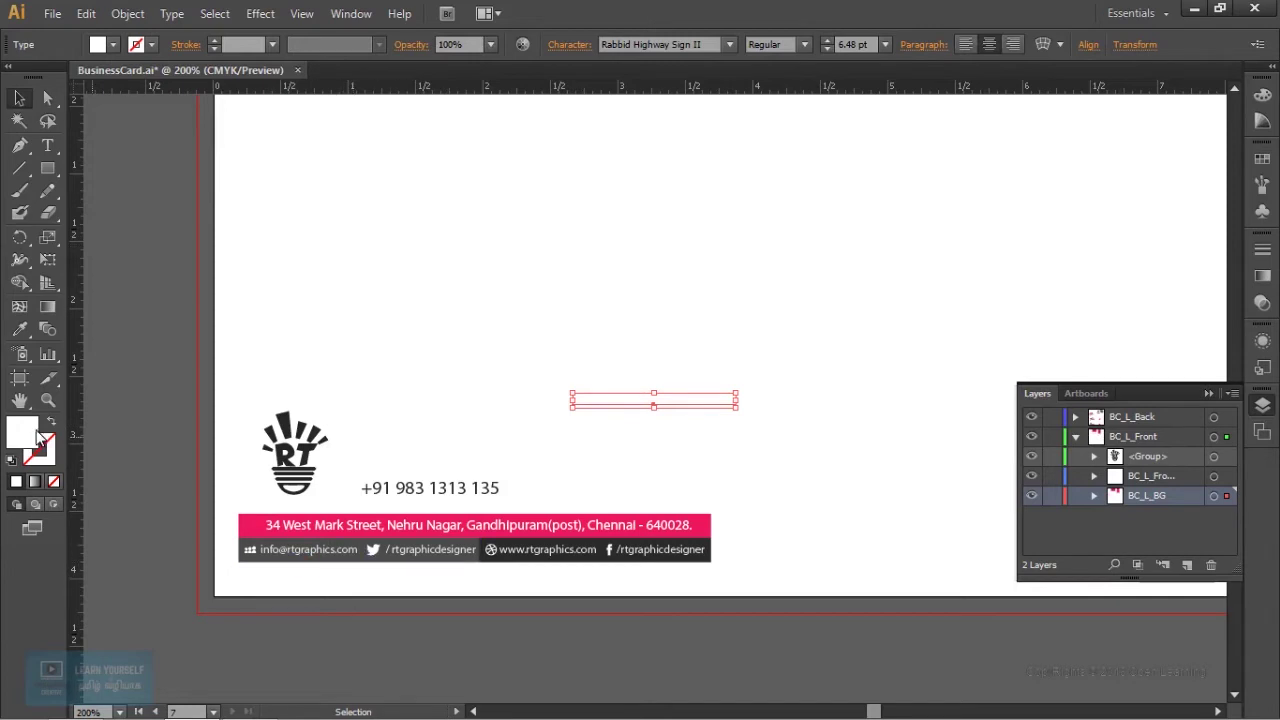
left_click(19, 329)
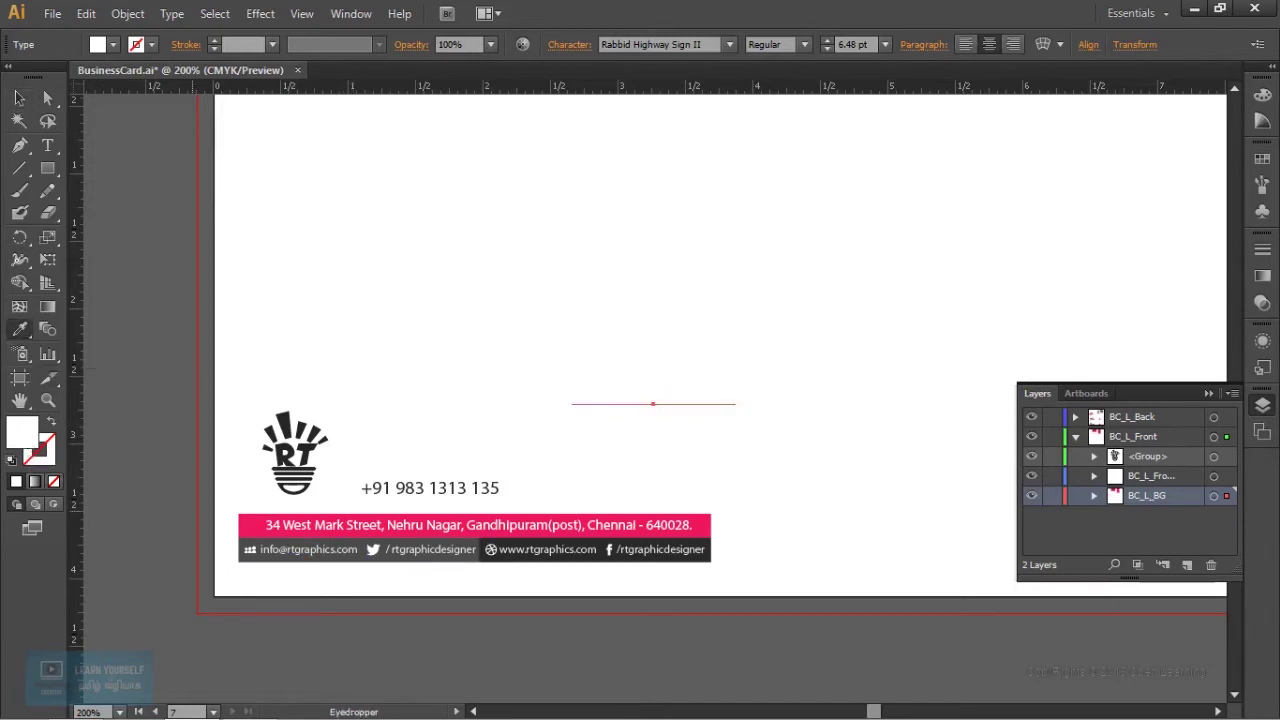
left_click(243, 533)
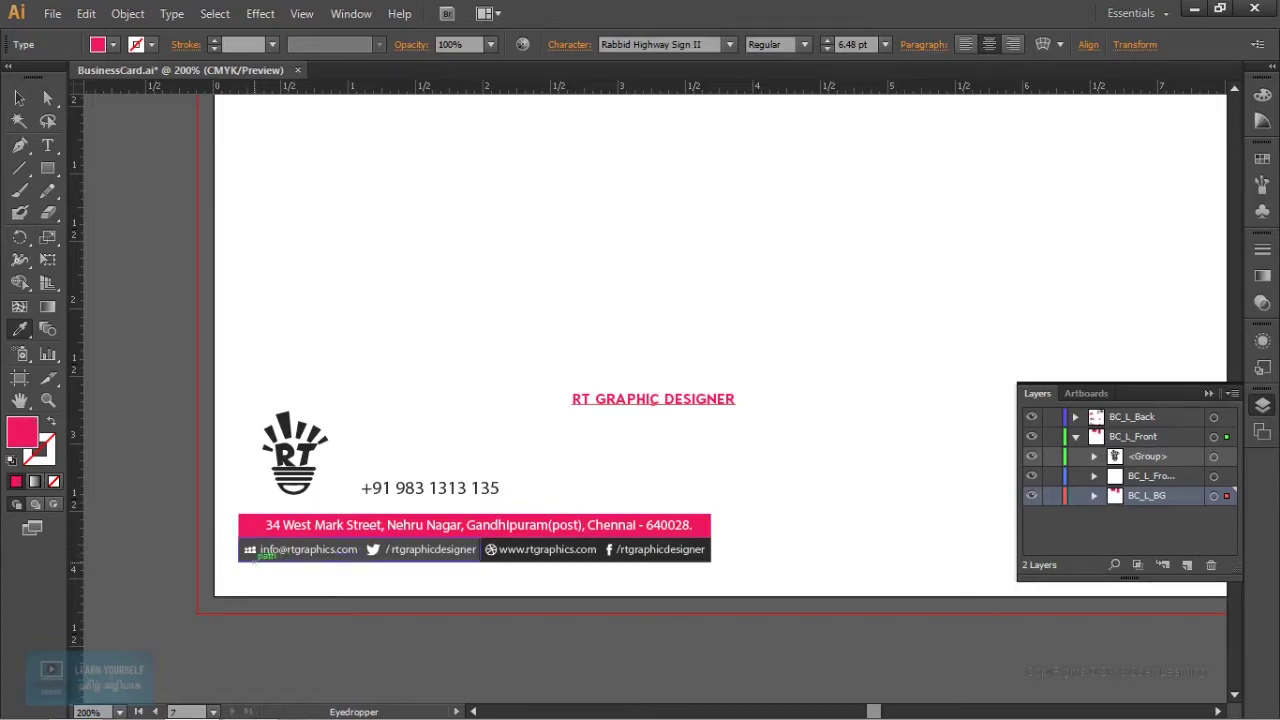
left_click(248, 556)
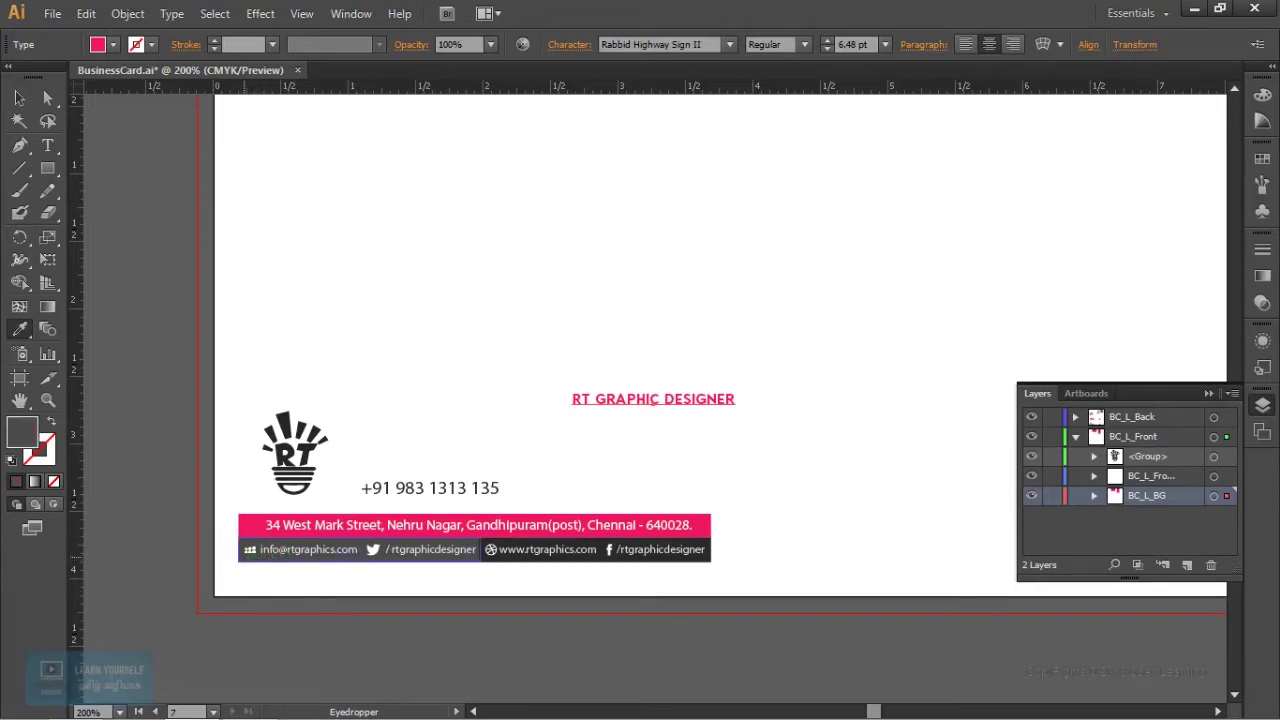
key("v")
Move the heading beside the RT logo, enlarge it to about 13.9 pt, and raise the phone number beneath it
left_click(21, 99)
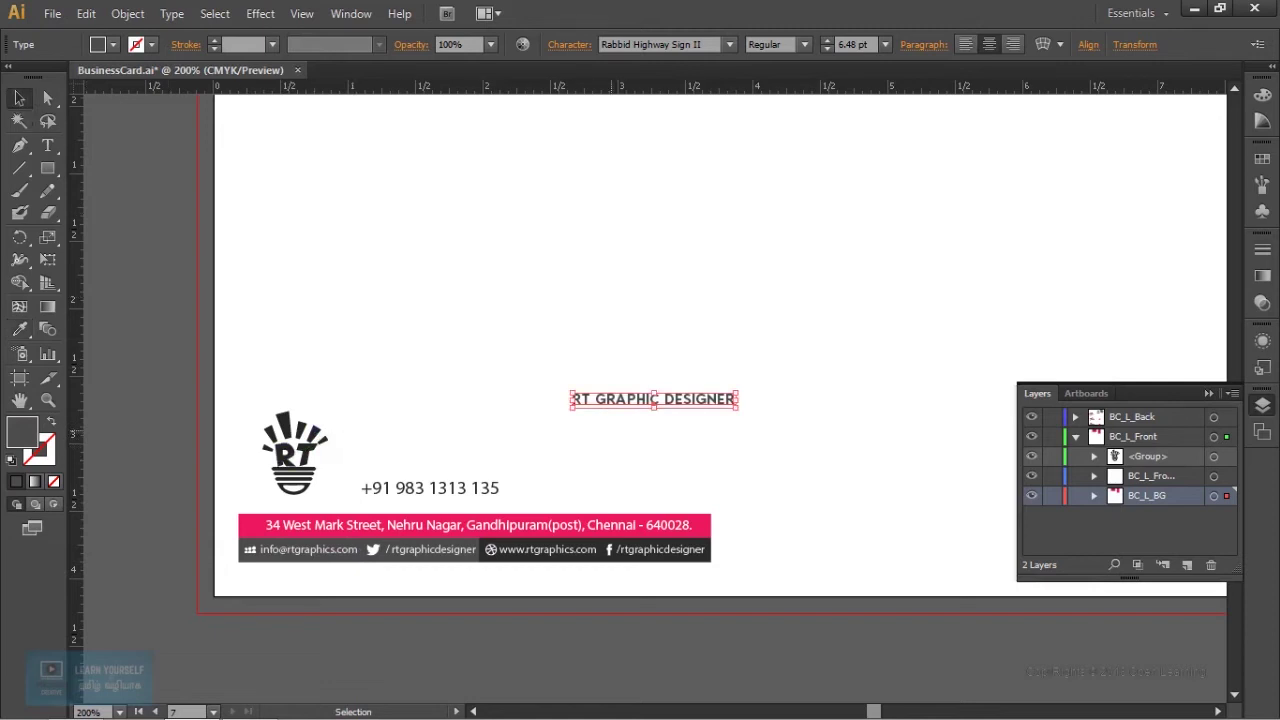
left_click_drag(654, 399, 450, 450)
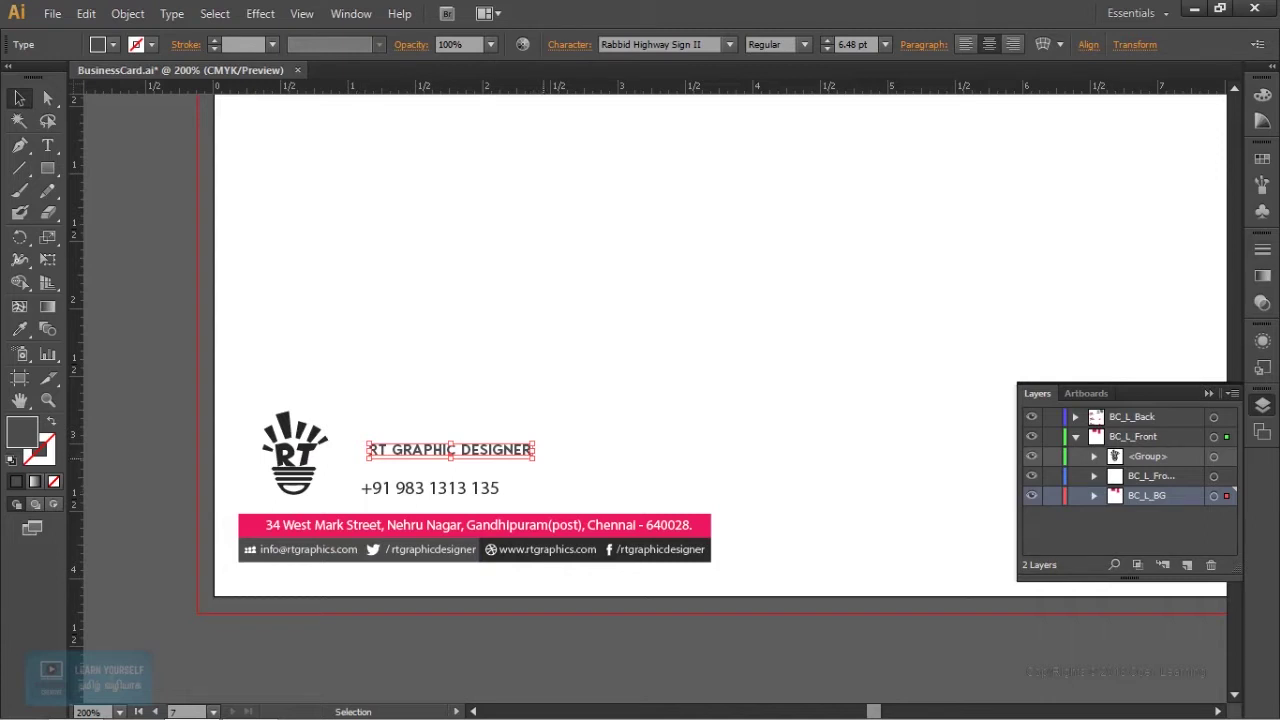
mouse_move(534, 457)
left_mouse_down()
mouse_move(720, 472)
mouse_move(636, 448)
left_mouse_up()
key("ctrl+shift+a")
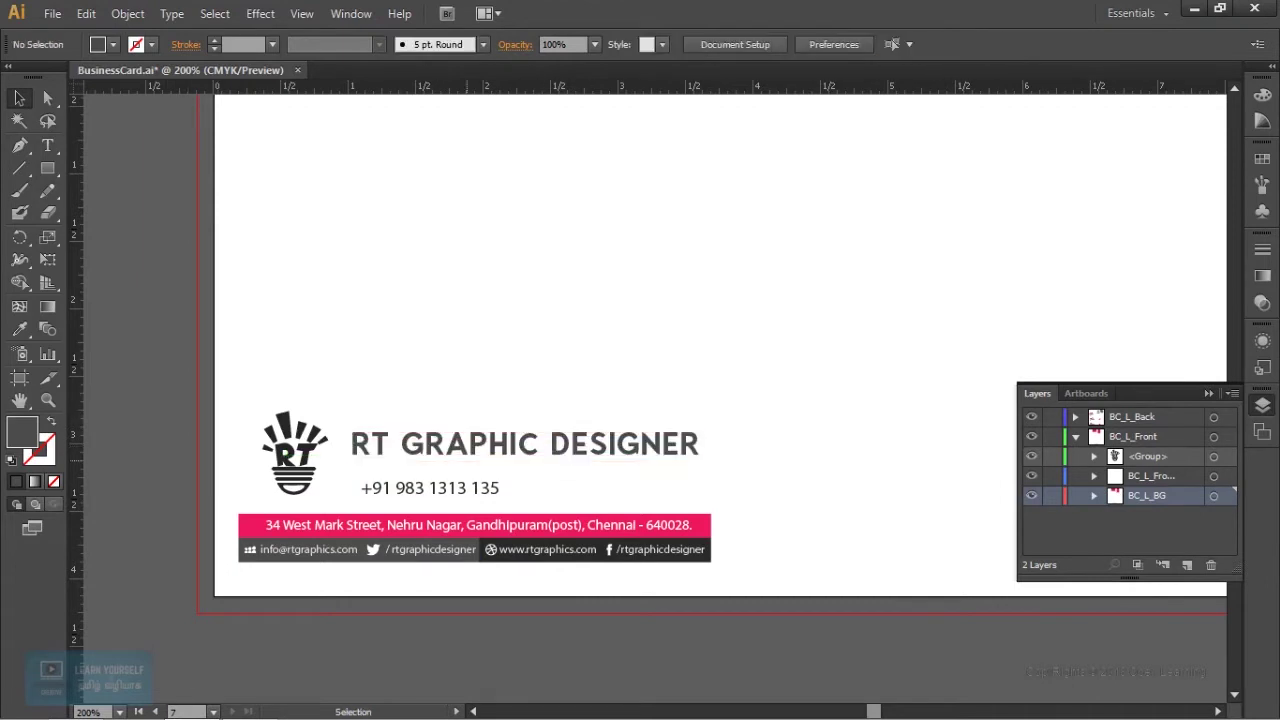
left_click_drag(501, 440, 505, 437)
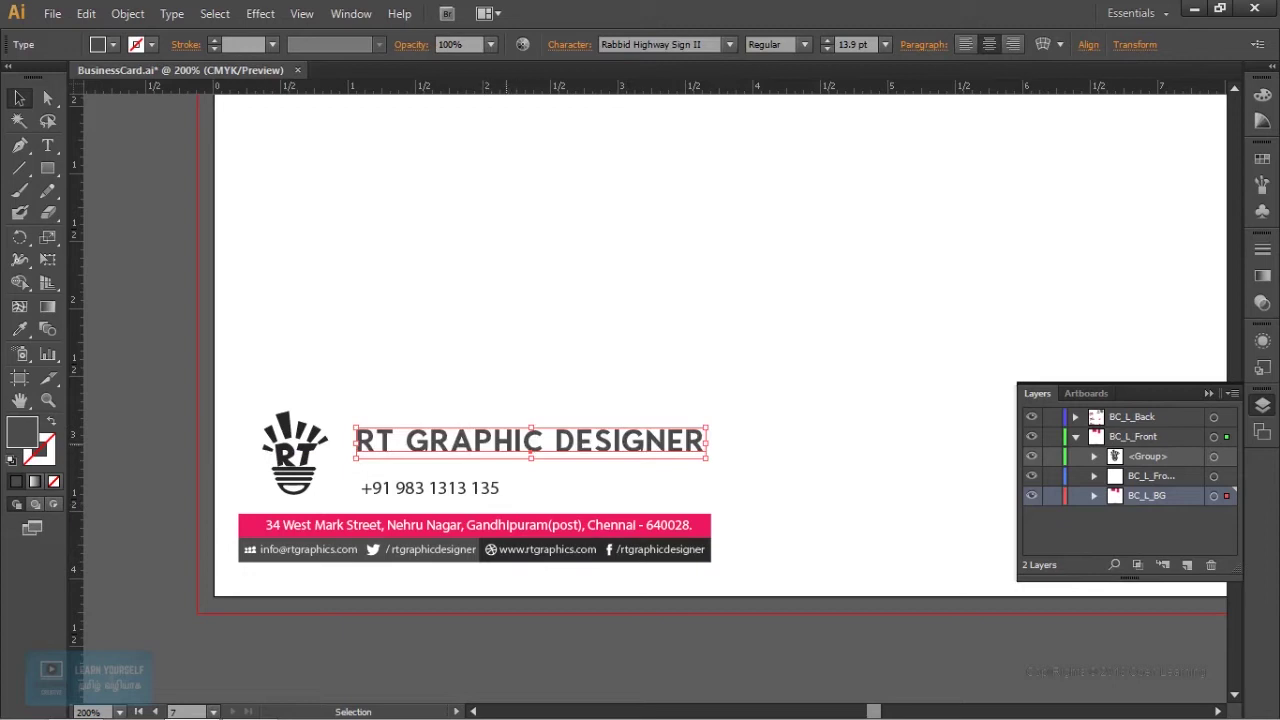
left_click_drag(450, 488, 450, 472)
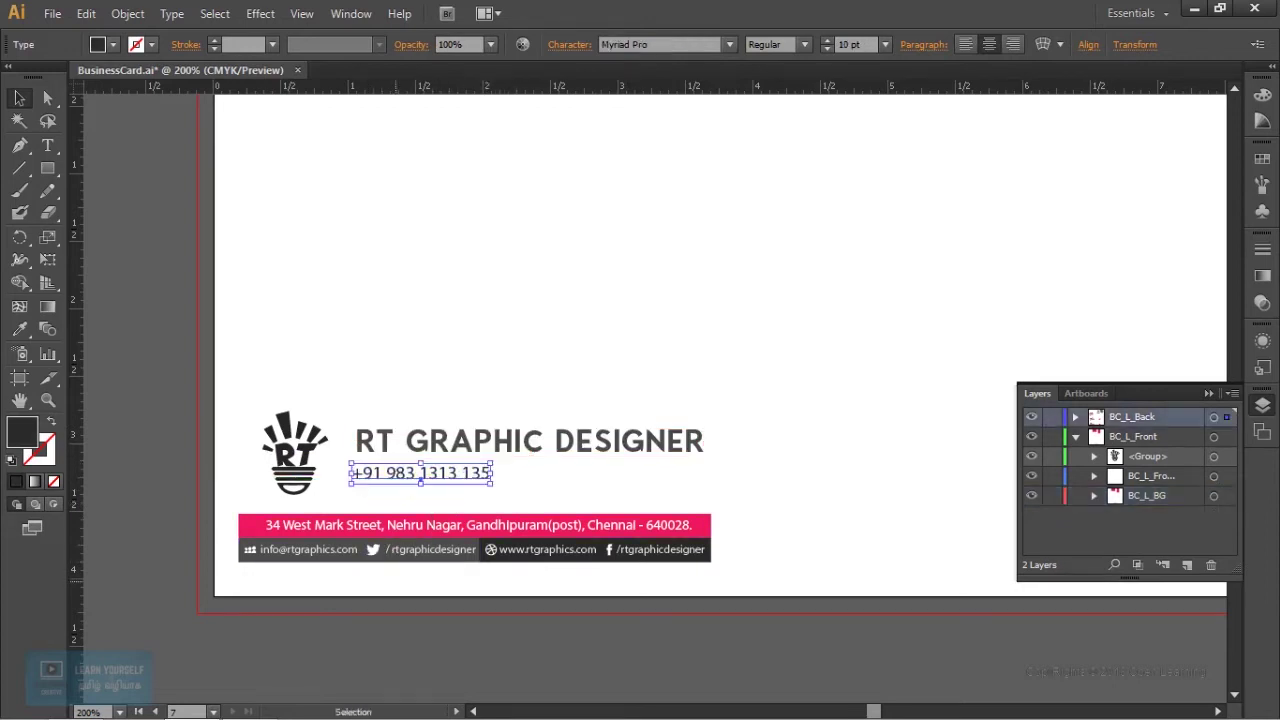
left_click(318, 461)
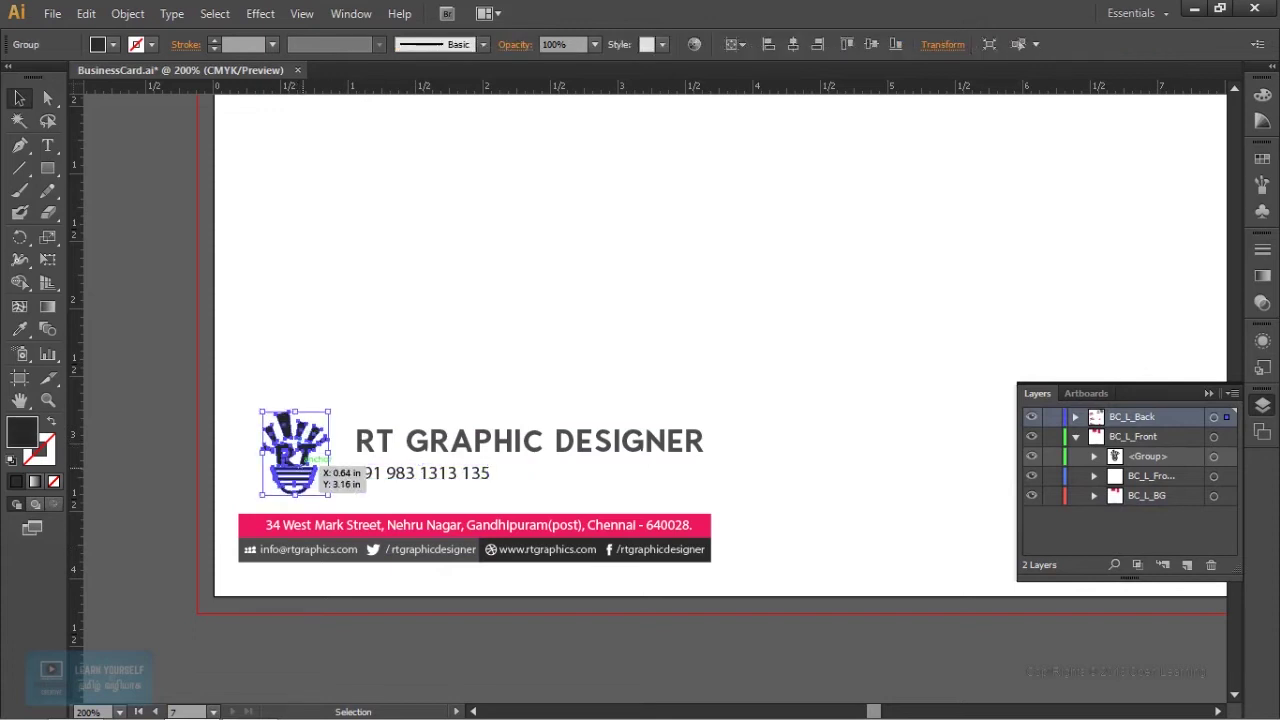
key("ctrl+minus")
key("ctrl+minus")
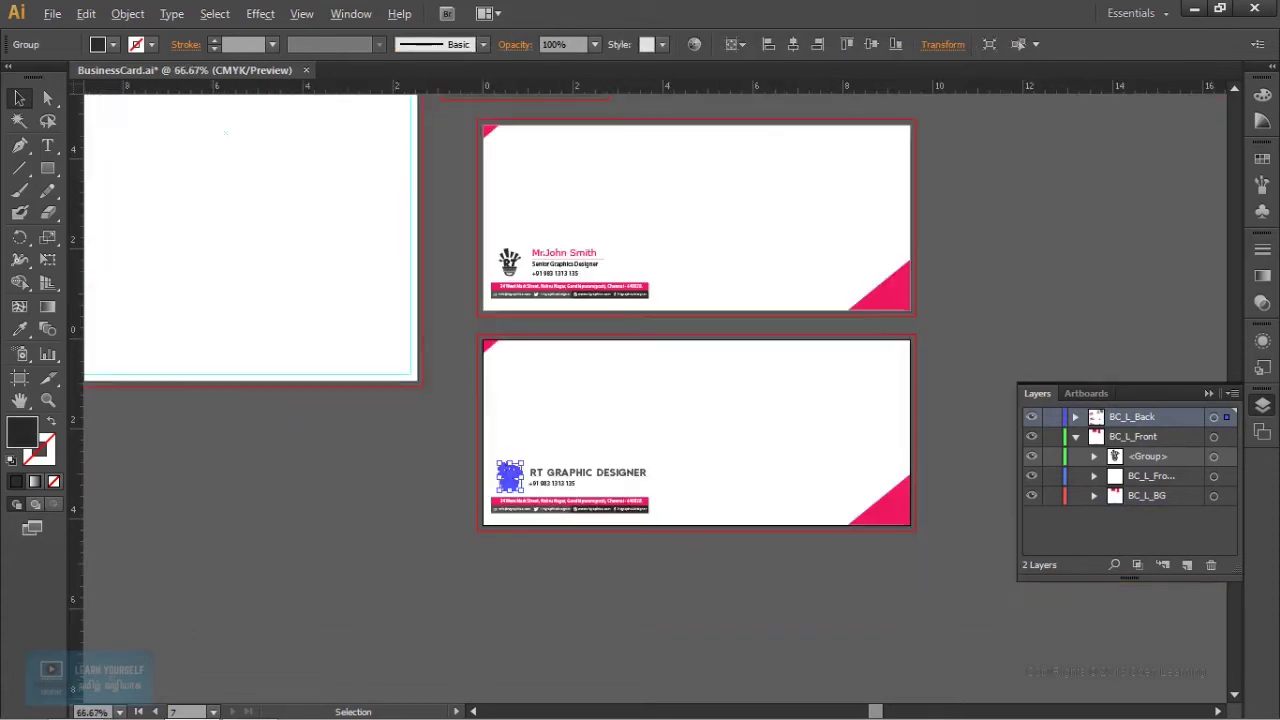
key("ctrl+plus")
mouse_move(700, 150)
left_mouse_down()
mouse_move(517, 431)
mouse_move(471, 650)
mouse_move(641, 271)
mouse_move(641, 315)
left_mouse_up()
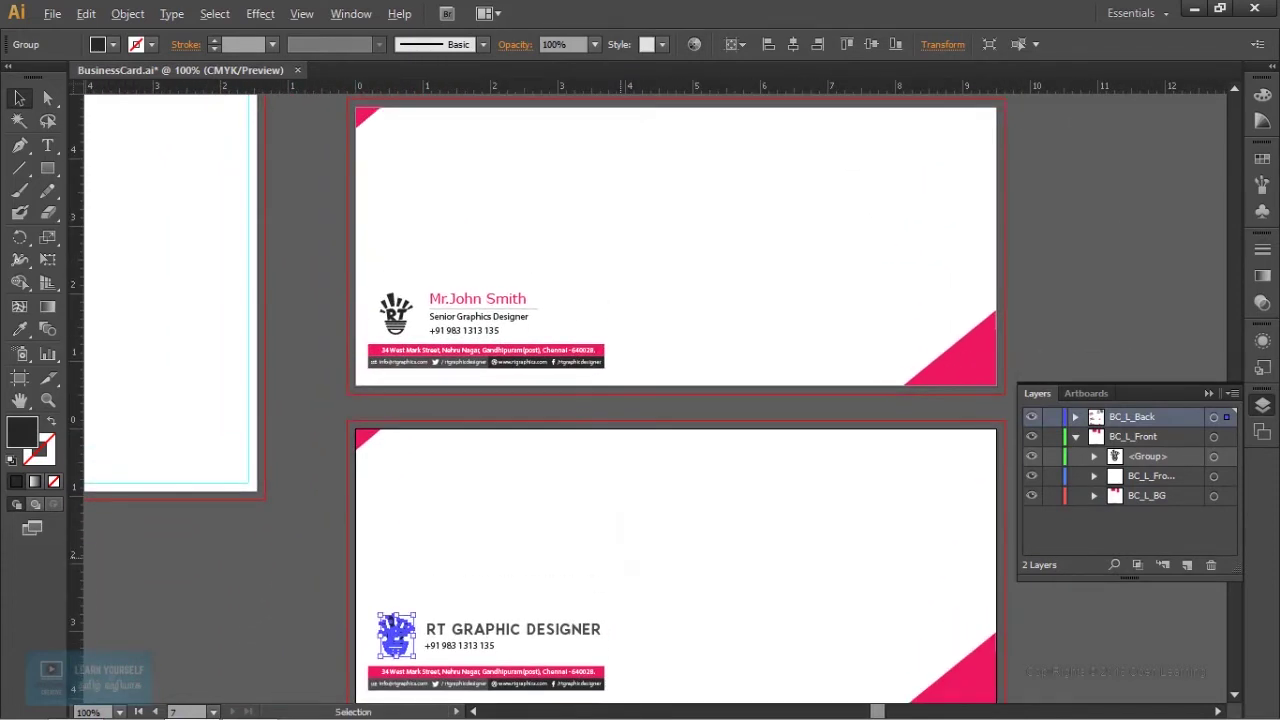
scroll(540, 539, "up", 3, "alt")
mouse_move(540, 539)
left_mouse_down()
mouse_move(540, 240)
mouse_move(558, 209)
mouse_move(858, 166)
left_mouse_up()
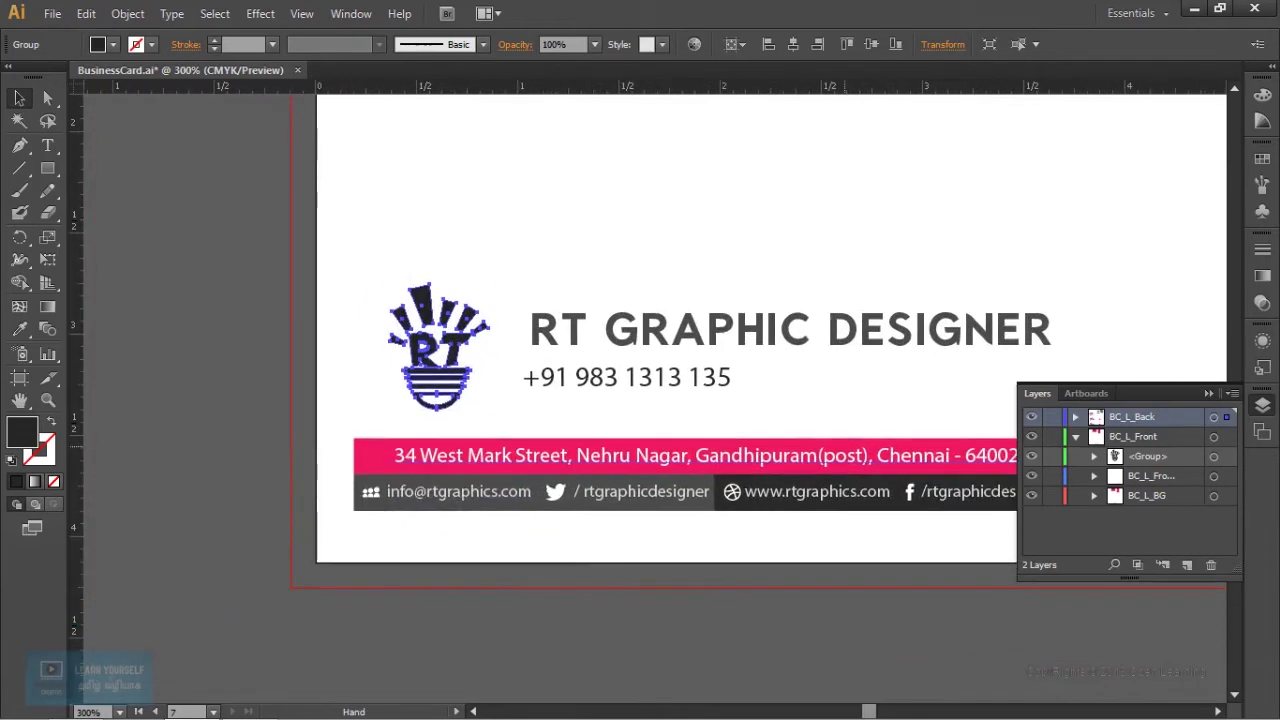
left_click(700, 495)
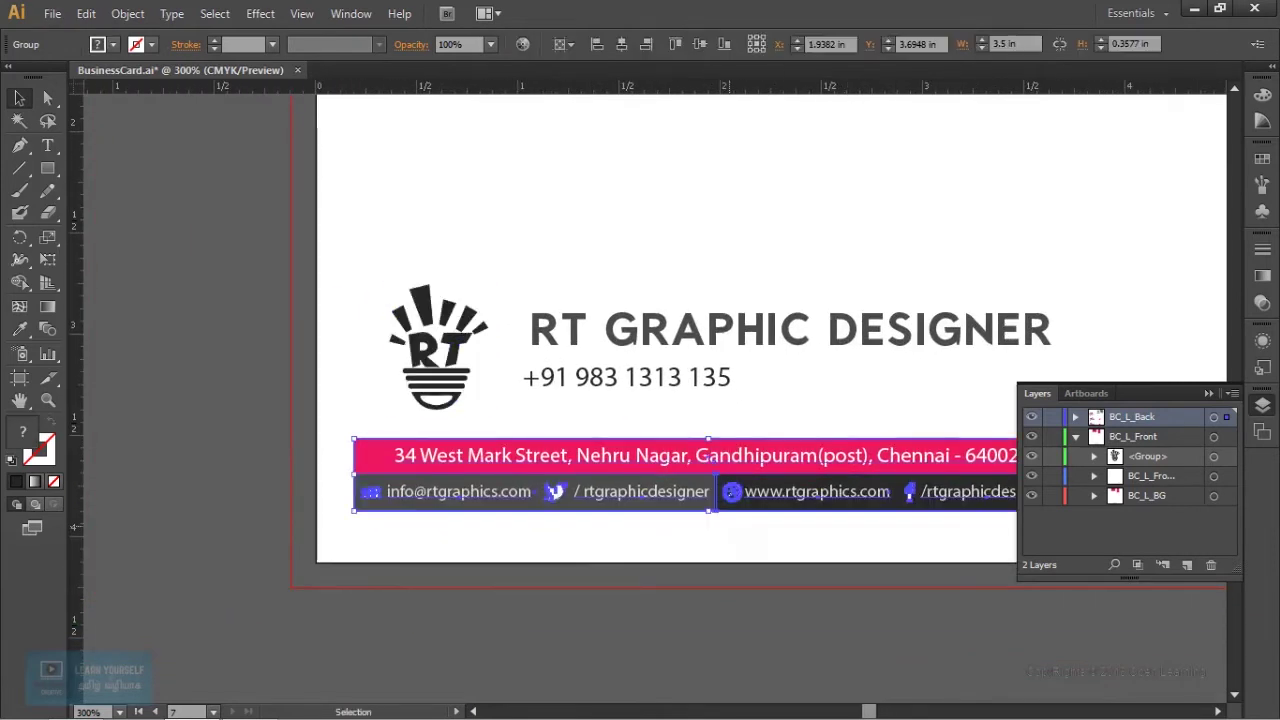
scroll(733, 521, "down", 1, "alt")
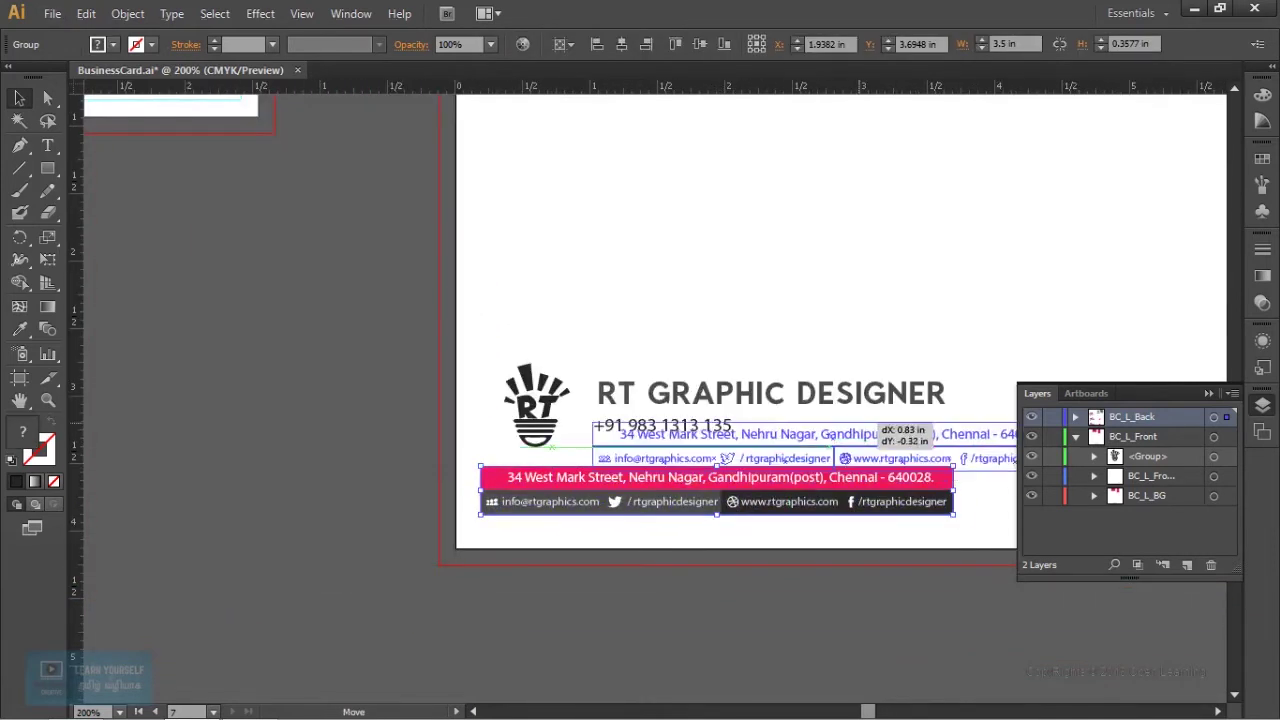
left_click_drag(714, 477, 828, 453)
key("ctrl+shift+a")
left_click(558, 400)
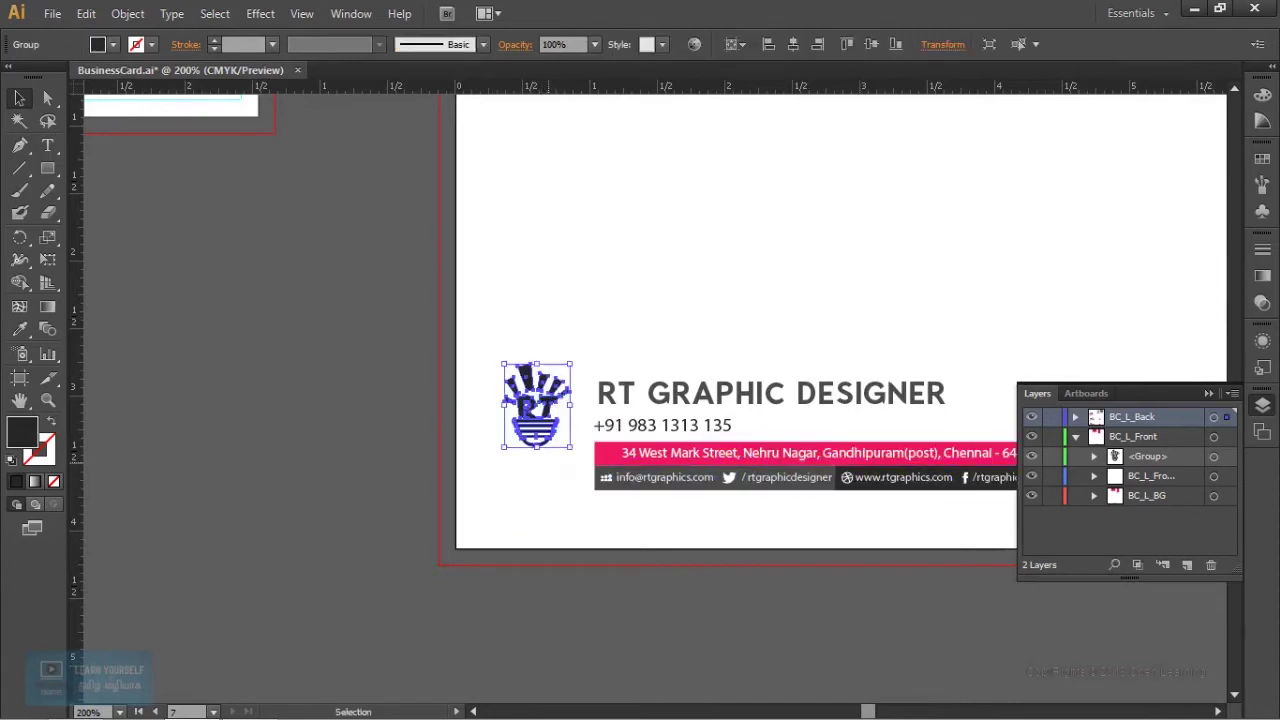
left_click_drag(571, 447, 599, 483)
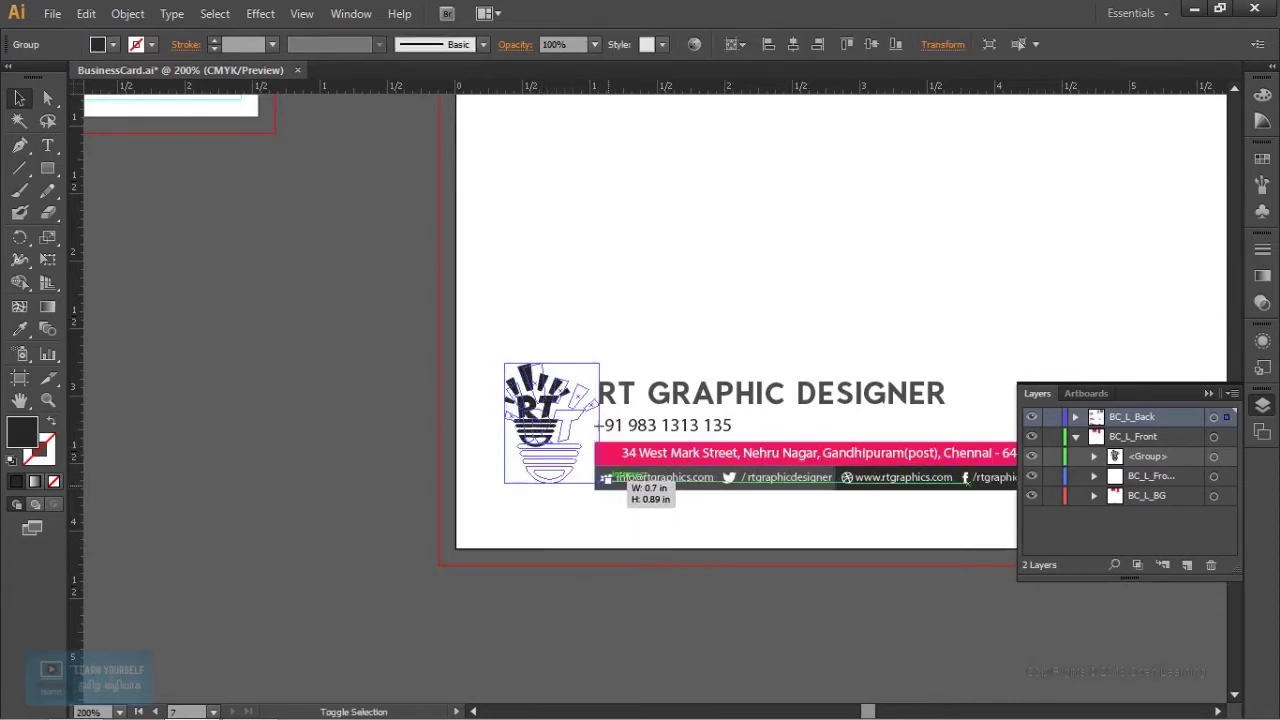
left_click_drag(555, 430, 545, 420)
key("ctrl+shift+a")
scroll(600, 440, "right", 5)
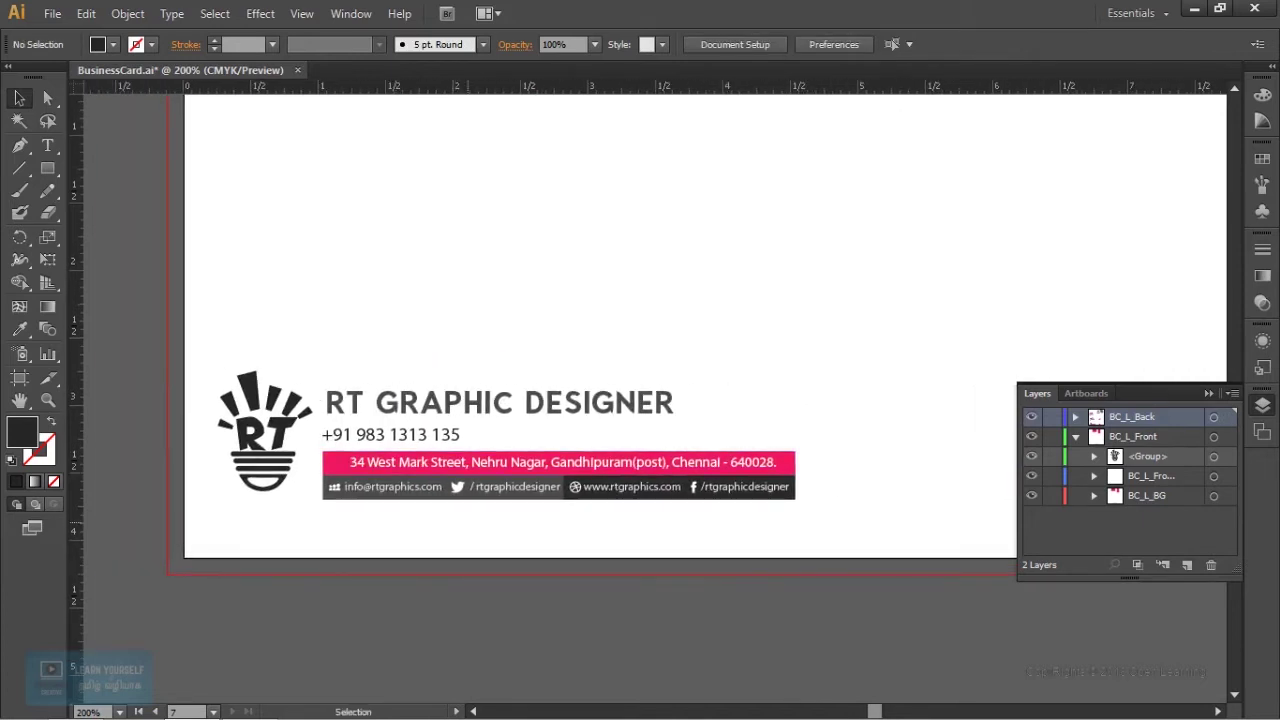
scroll(468, 526, "up", 1)
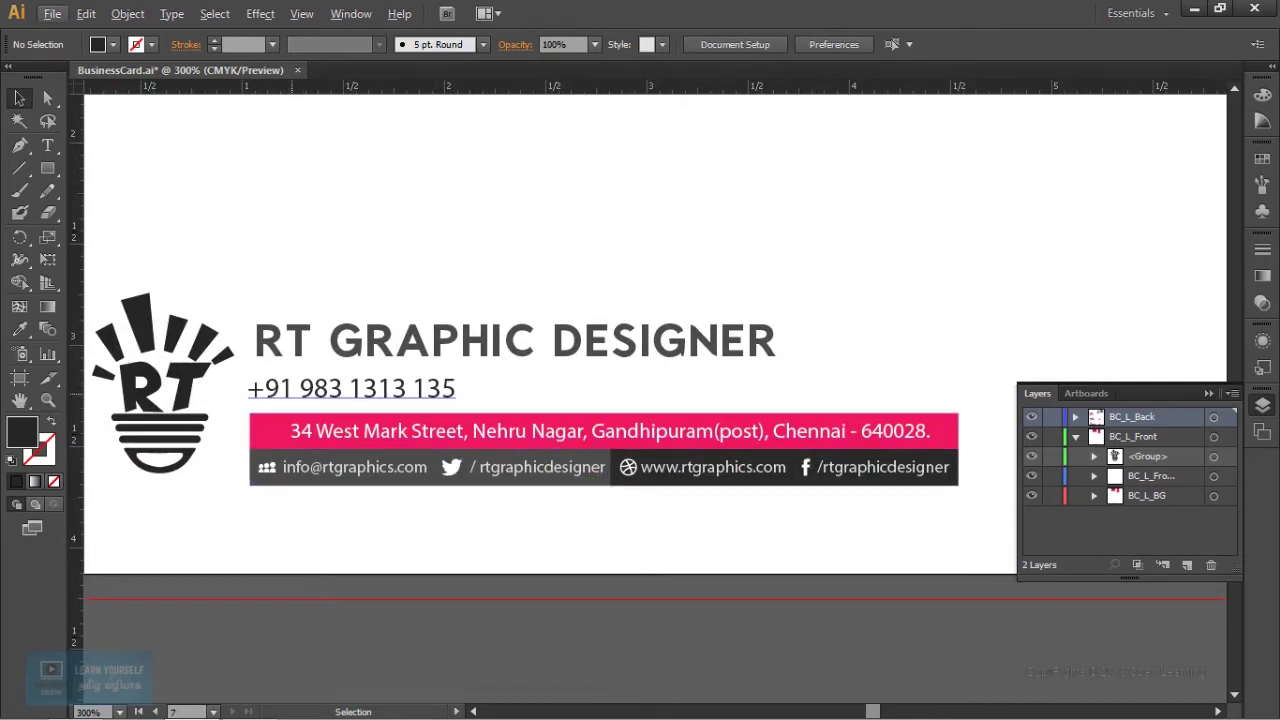
key("space")
Copy the dark social-strip bar and paste it onto the phone-number line, aligned with the strips' left edge
left_click_drag(409, 475, 578, 518)
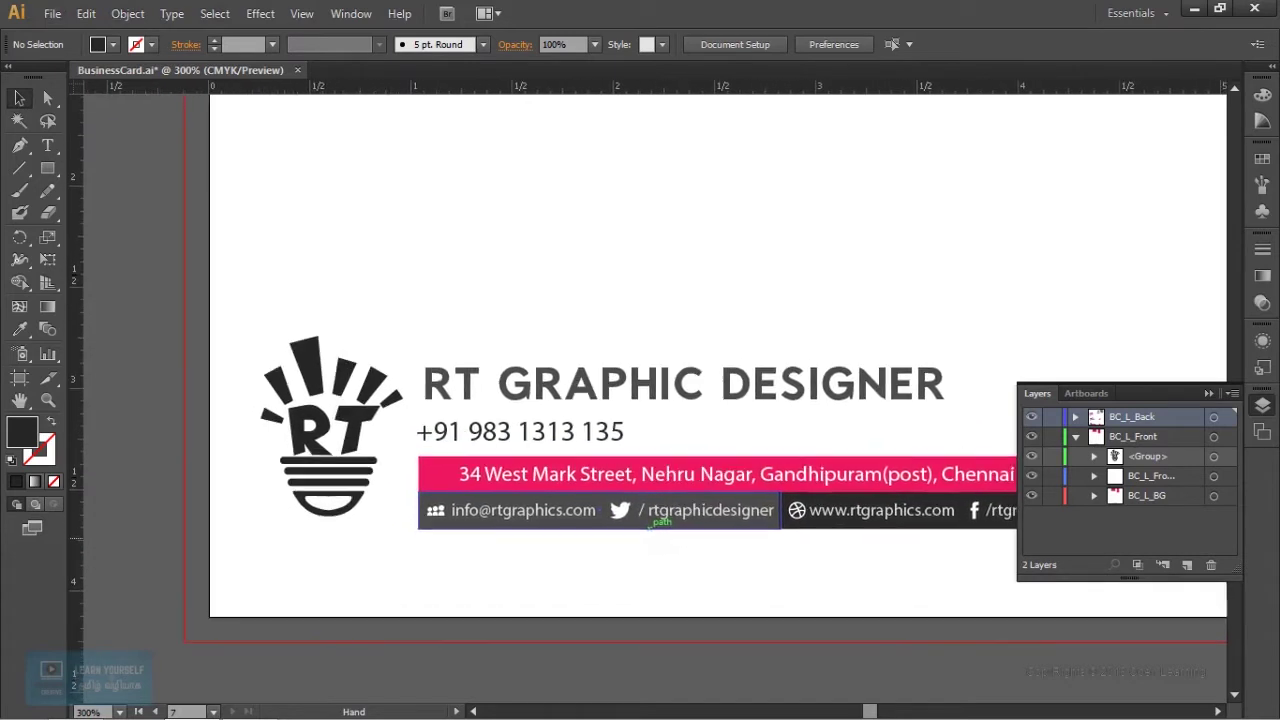
double_click(578, 526)
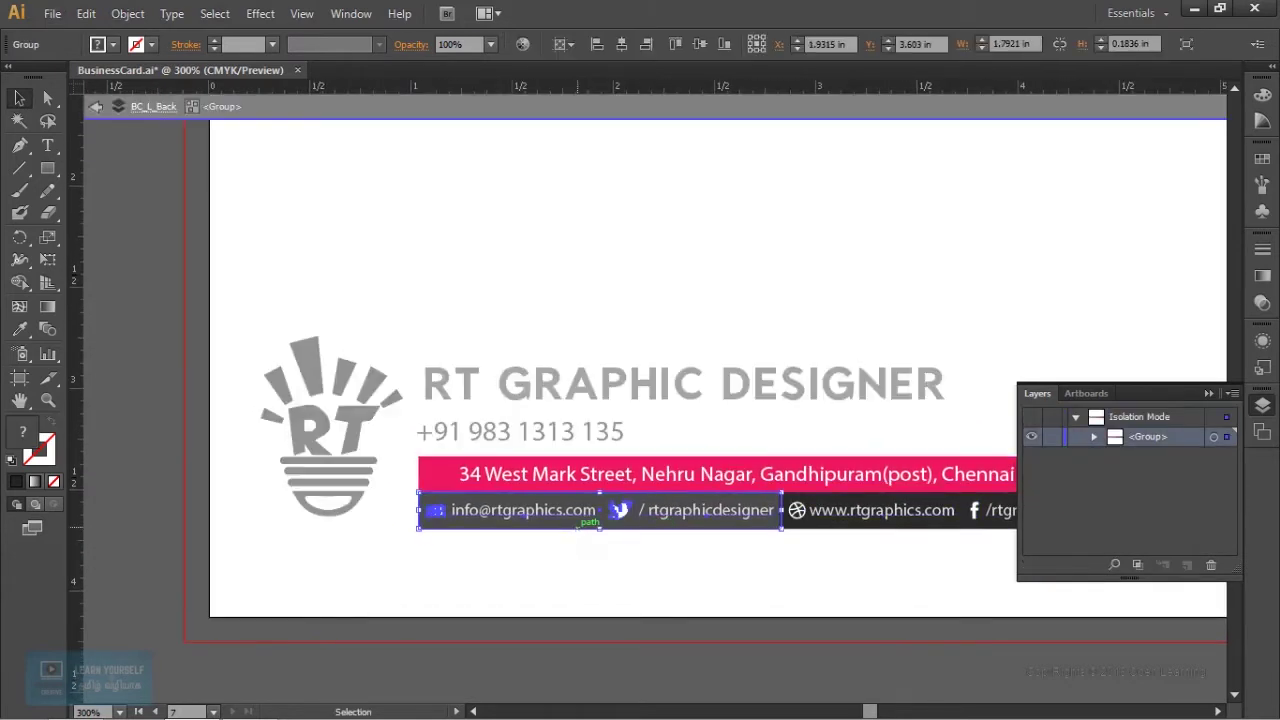
double_click(600, 522)
left_click(600, 522)
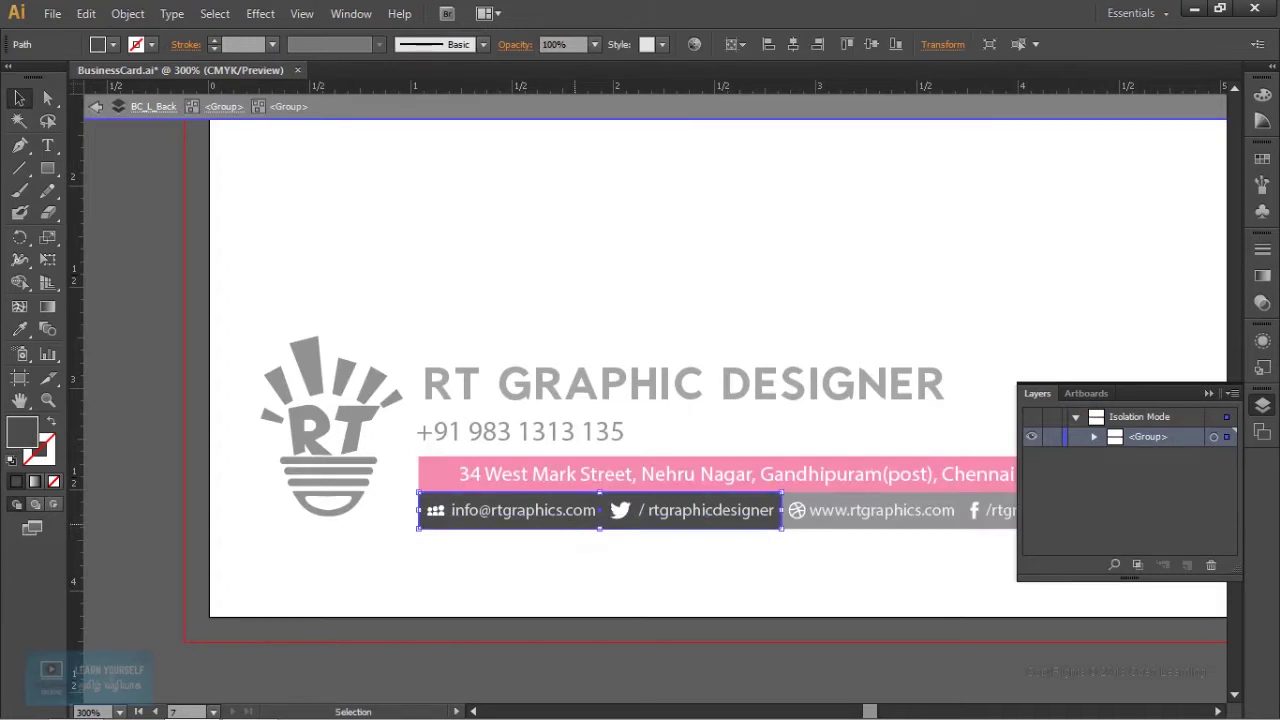
key("Escape")
key("ctrl+c")
key("ctrl+shift+a")
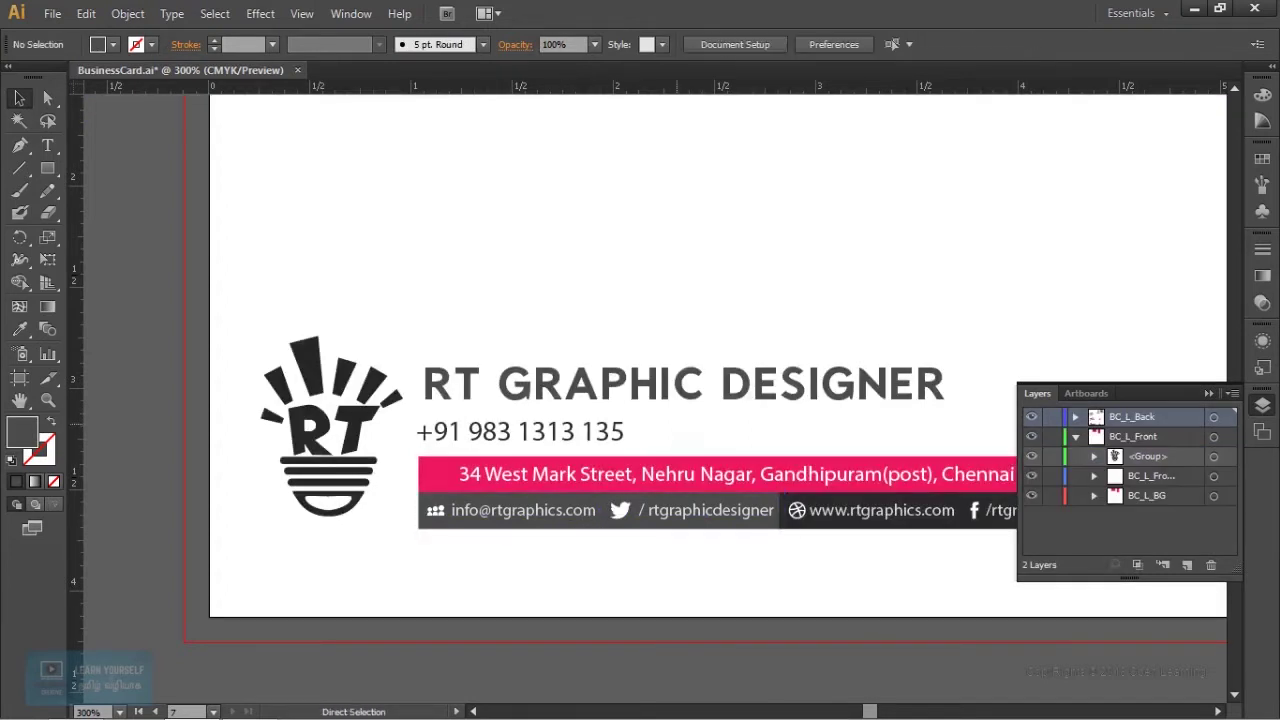
key("ctrl+v")
left_click_drag(690, 400, 662, 441)
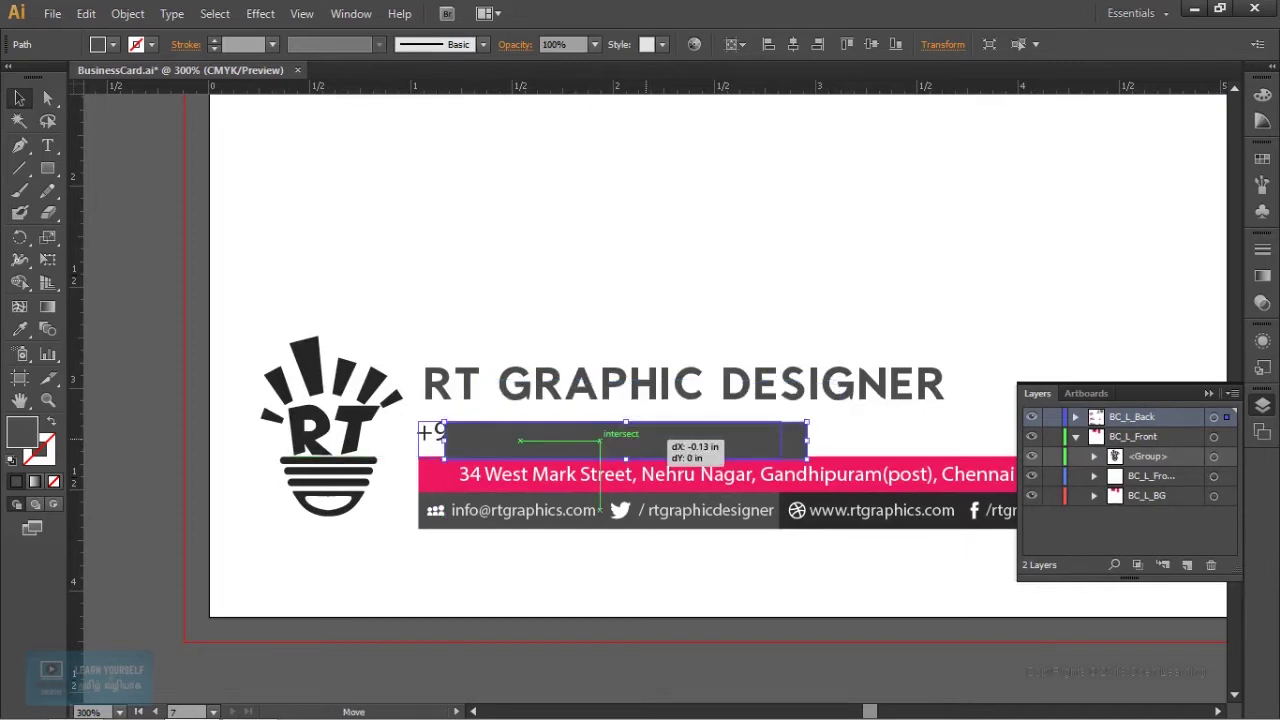
left_click_drag(662, 441, 662, 441)
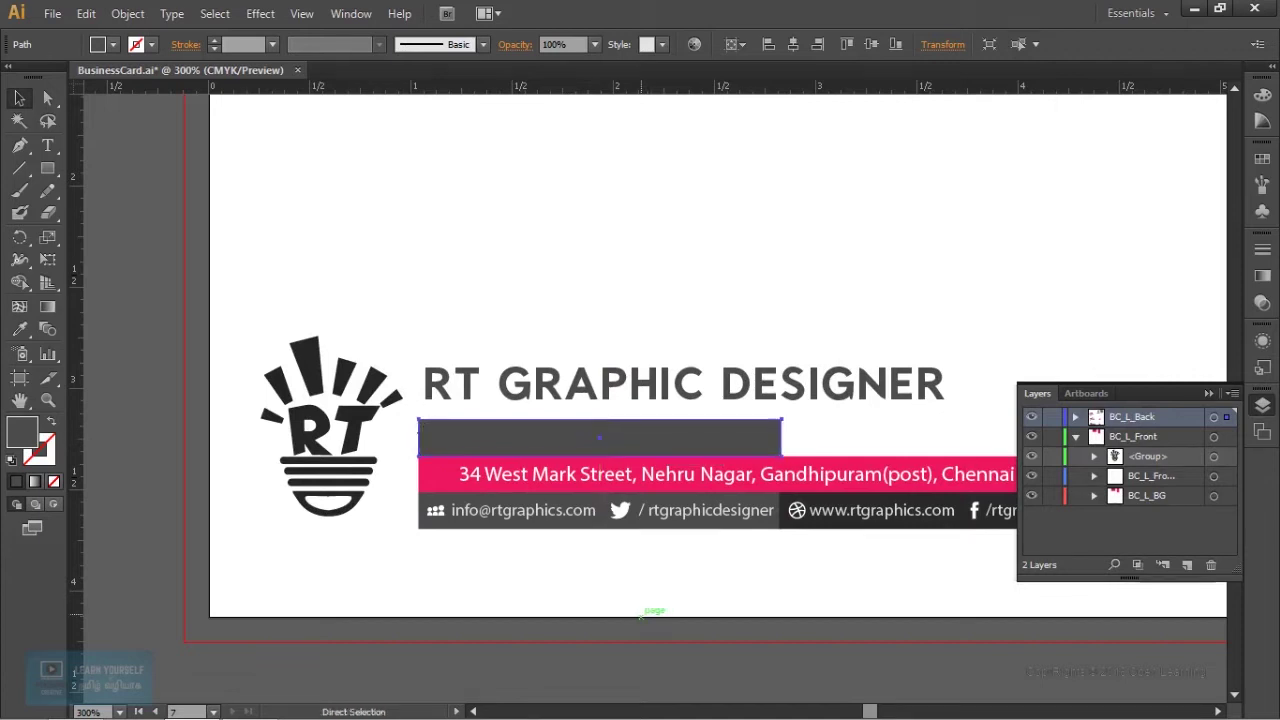
Send the dark bar behind the phone number and make the number white
key("ctrl+bracketleft")
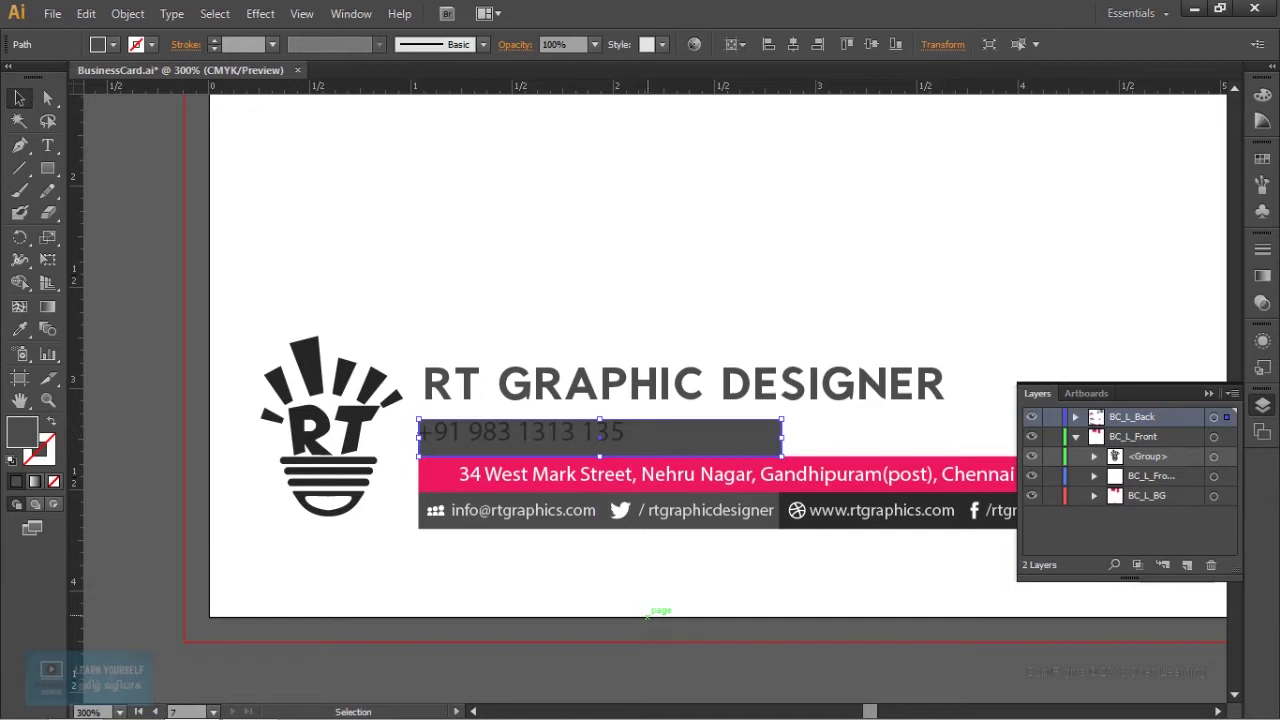
left_click_drag(650, 592, 394, 549)
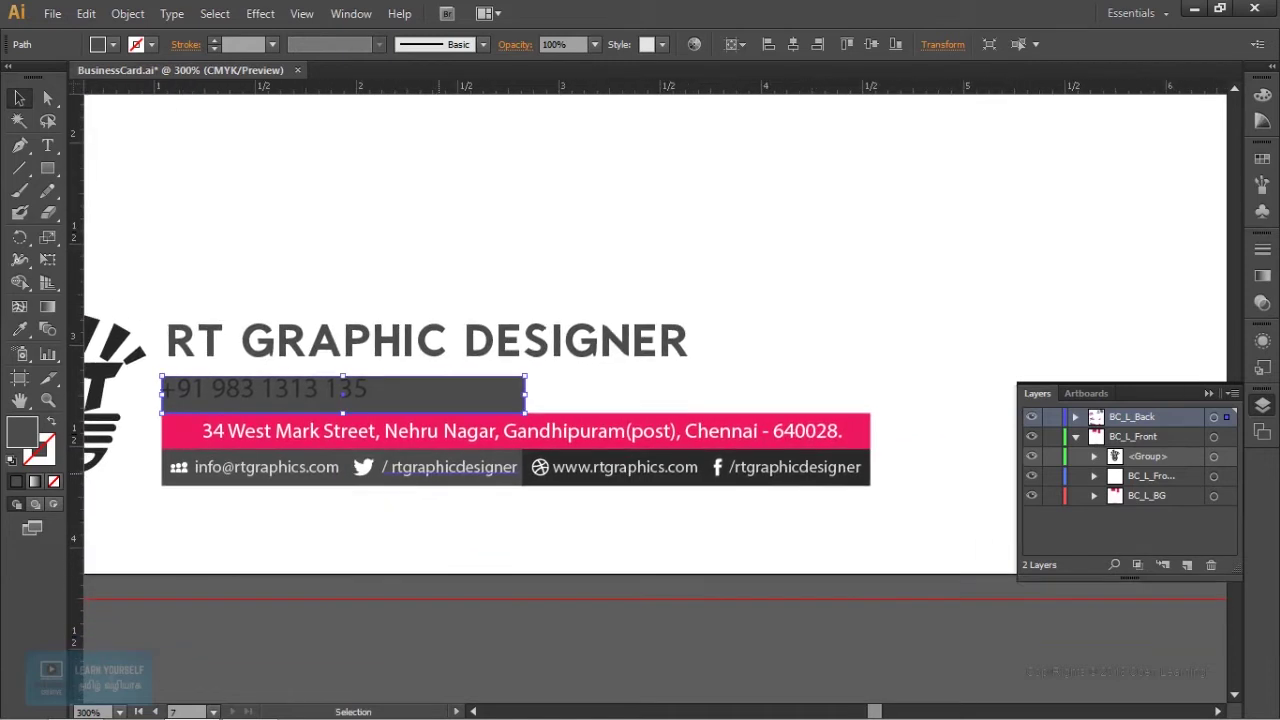
left_click_drag(500, 500, 742, 573)
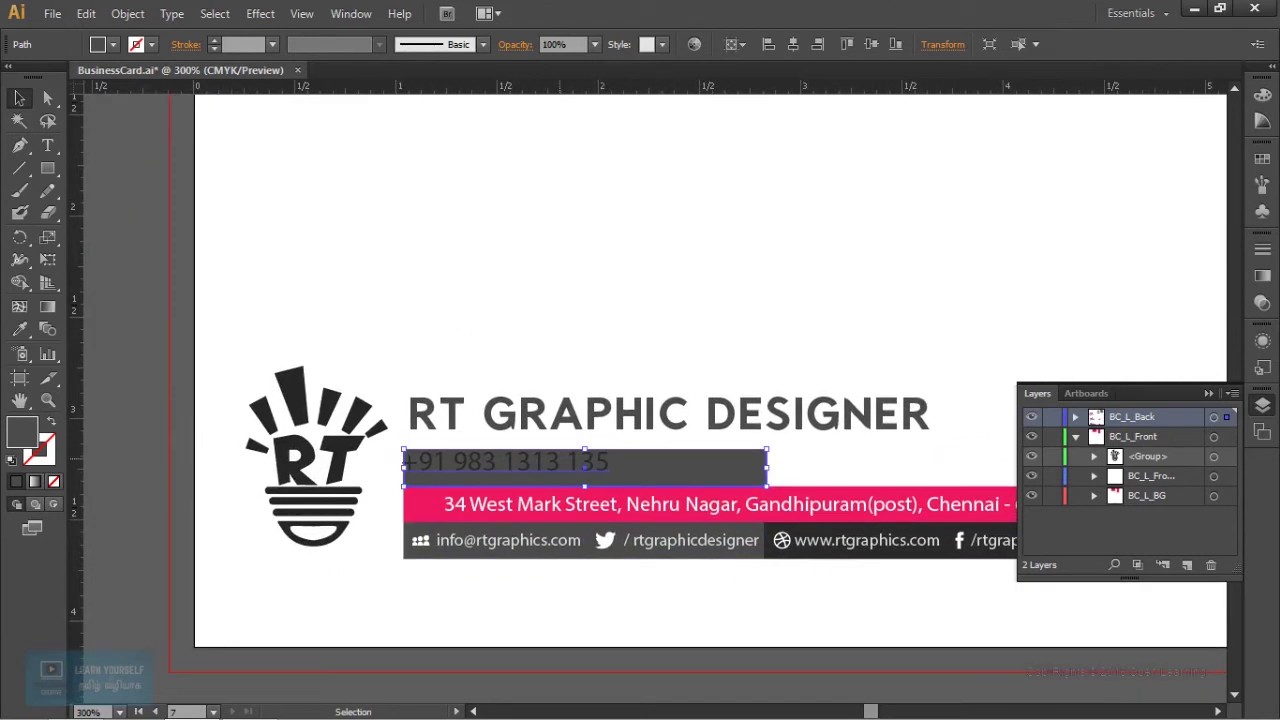
left_click(512, 452)
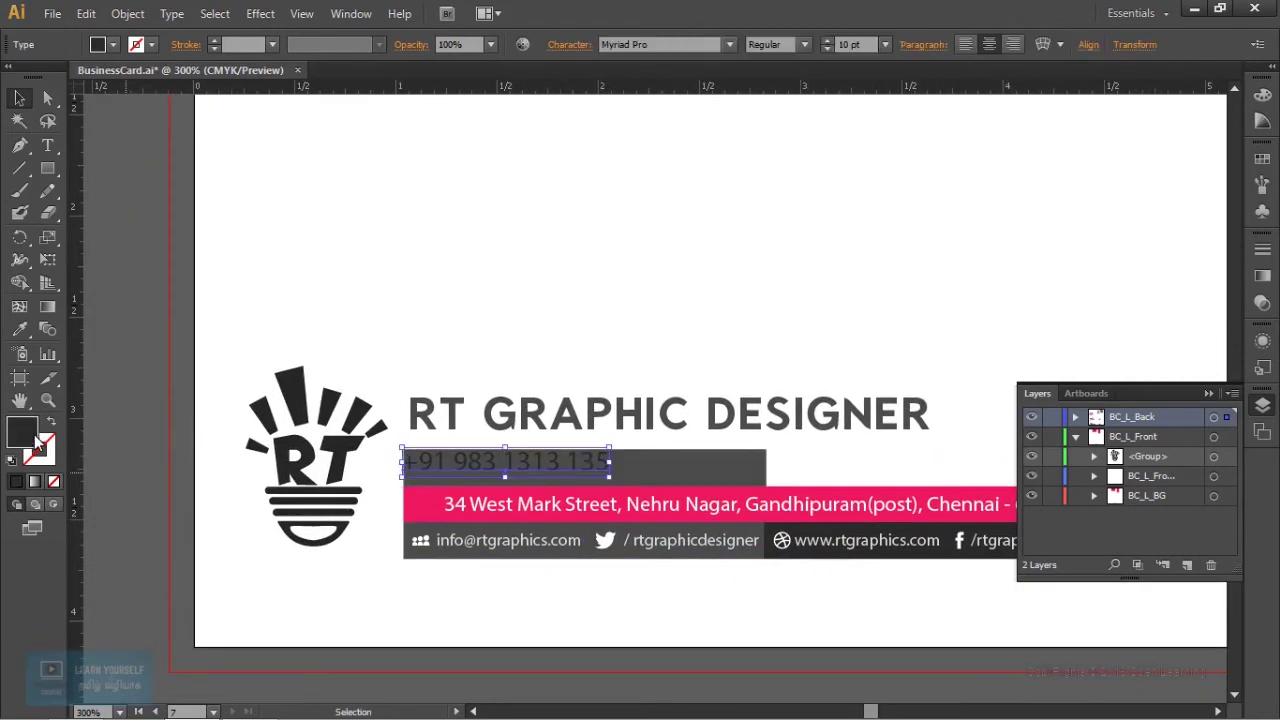
double_click(24, 430)
left_click_drag(774, 266, 738, 252)
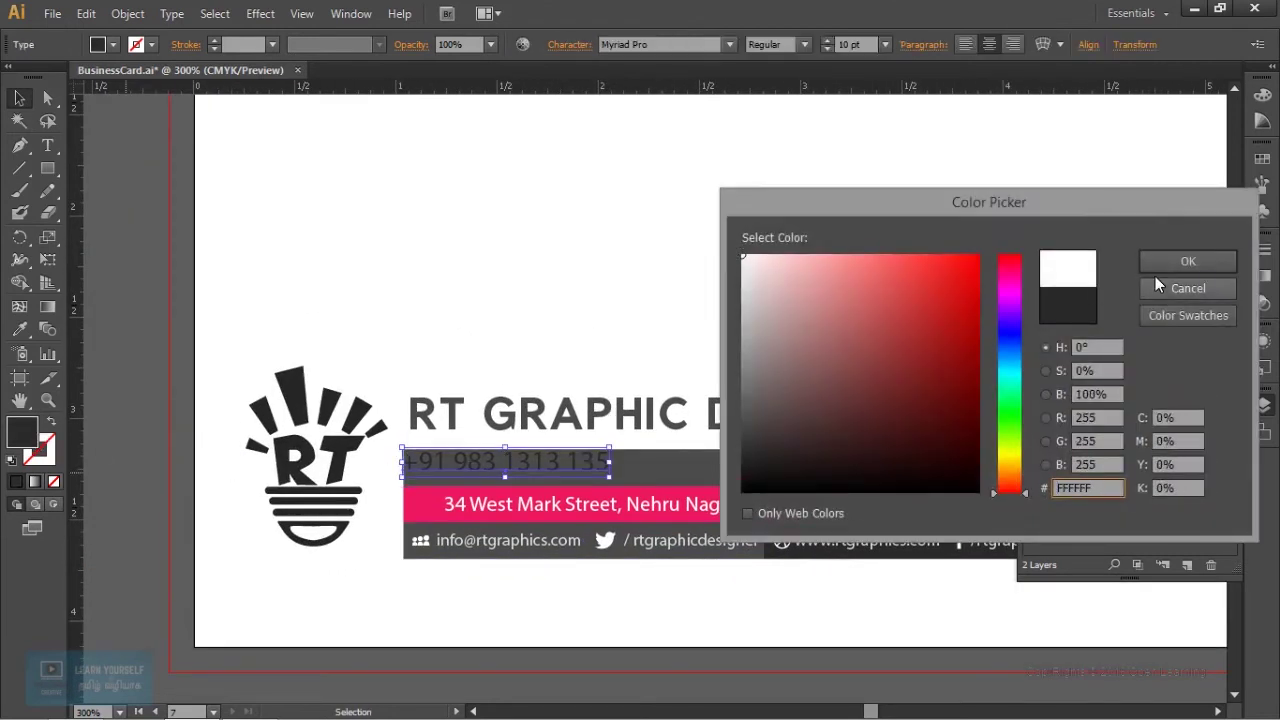
left_click(1188, 261)
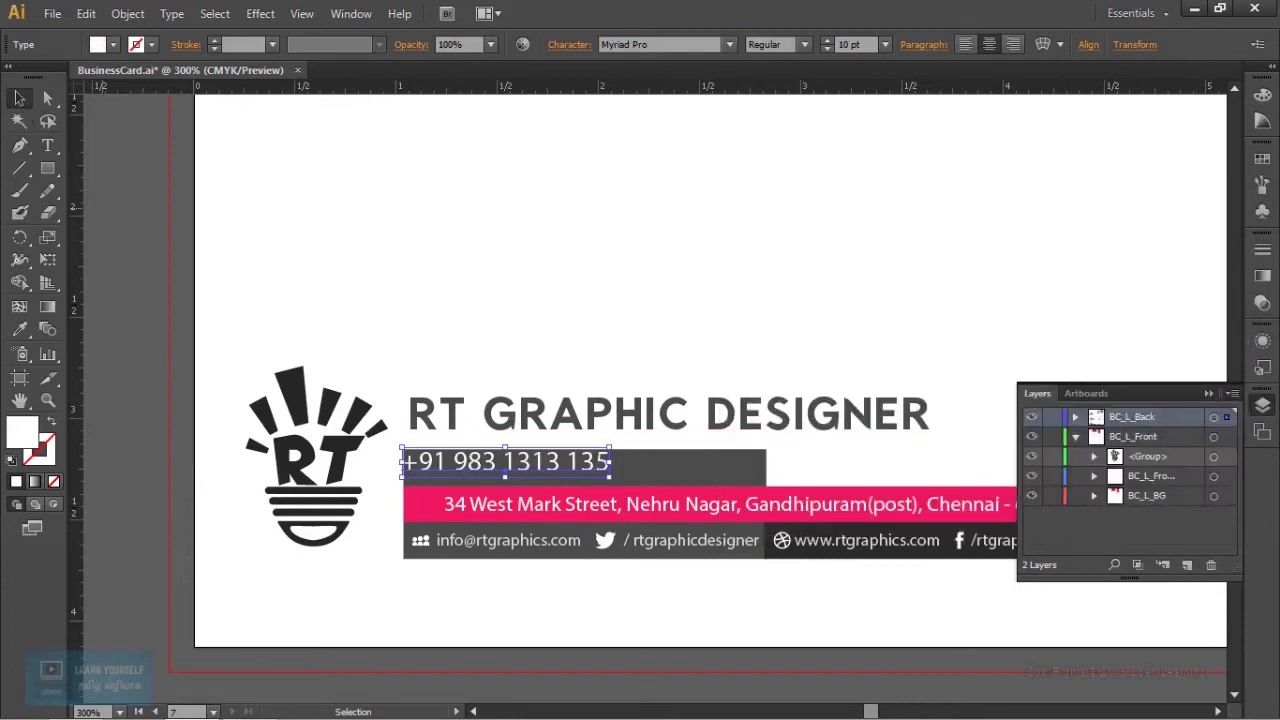
key("ctrl+shift+a")
mouse_move(505, 466)
left_mouse_down()
mouse_move(519, 476)
mouse_move(300, 357)
left_mouse_up()
Stretch the dark bar to the right edge of the strips below
left_click(300, 357)
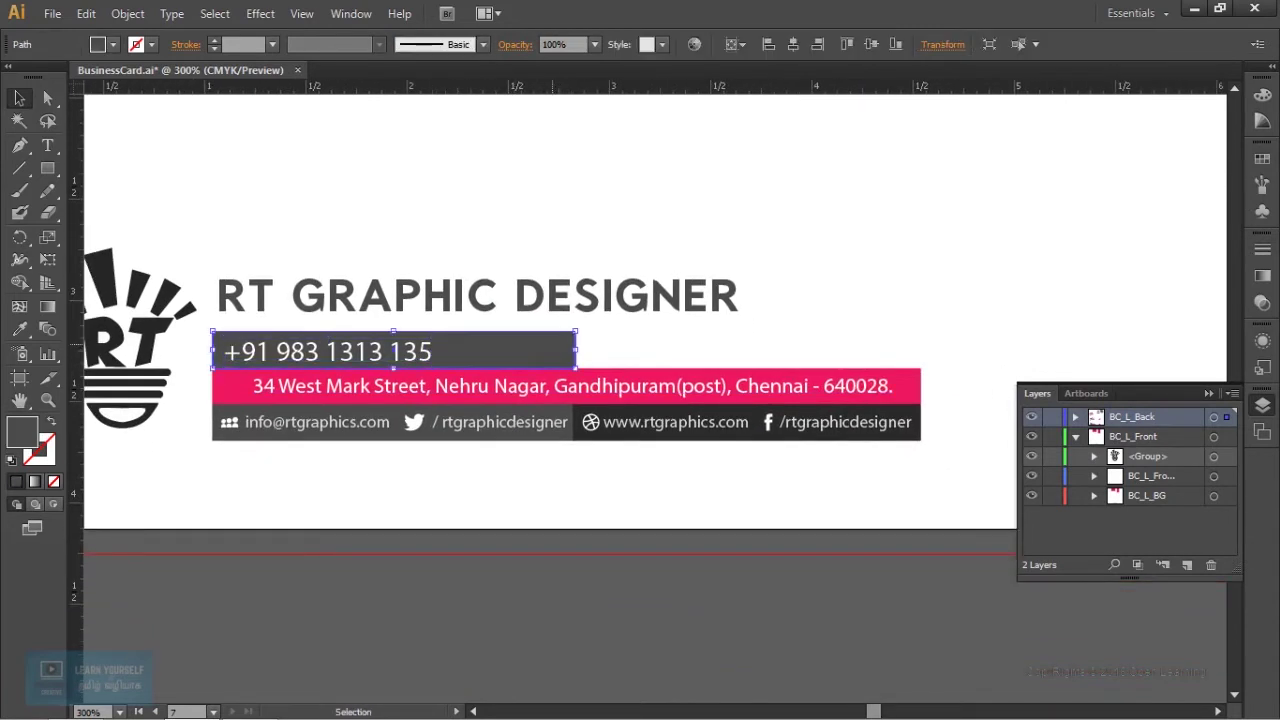
left_click_drag(576, 350, 914, 350)
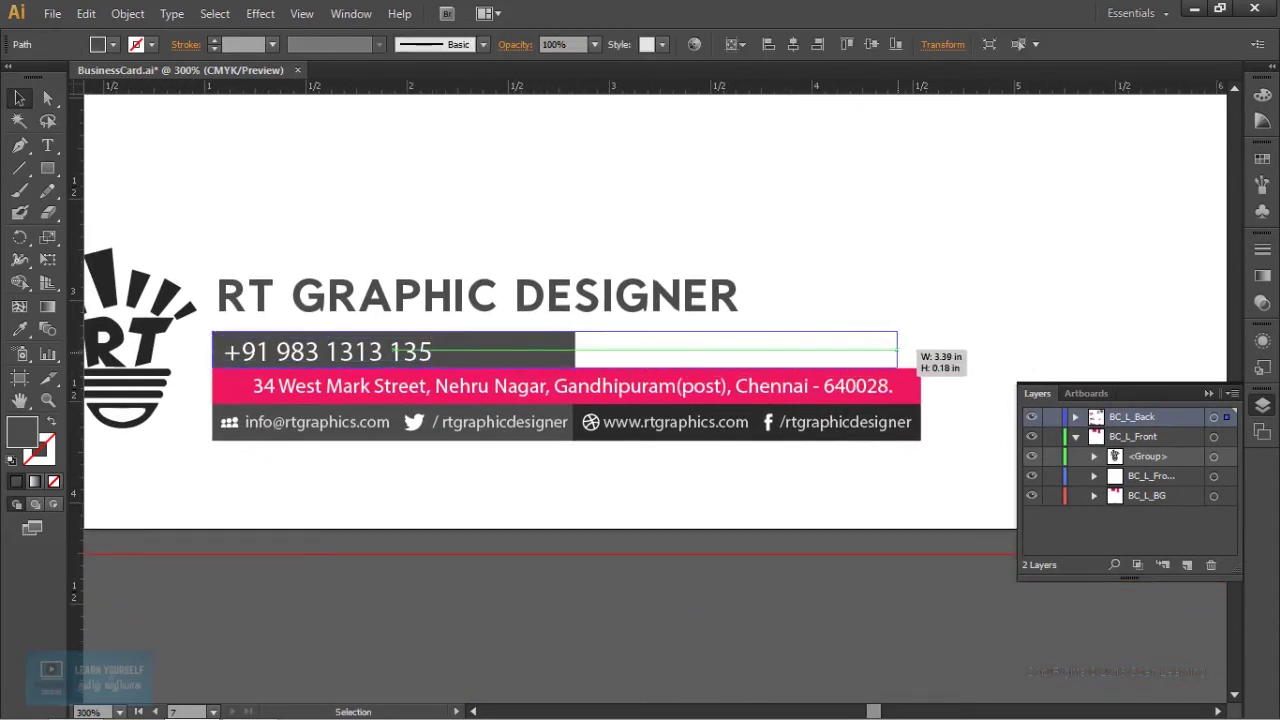
left_click_drag(918, 350, 920, 350)
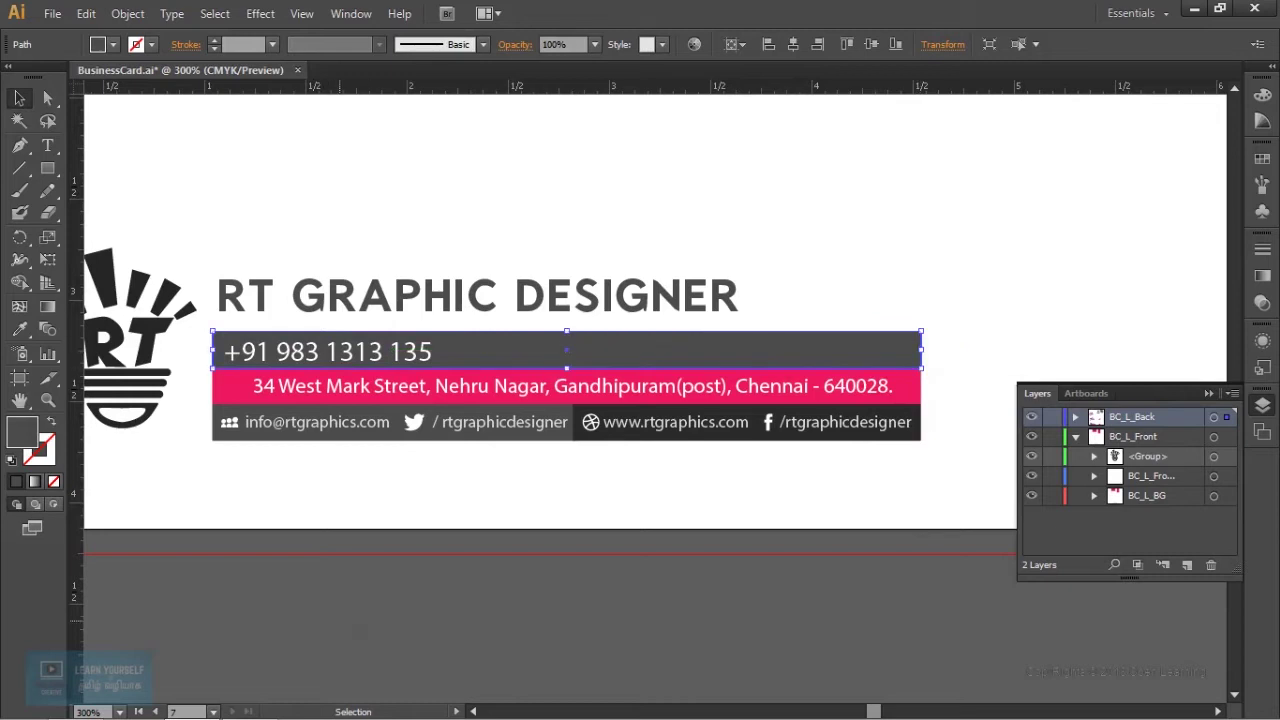
key("ctrl+shift+a")
left_click(330, 355)
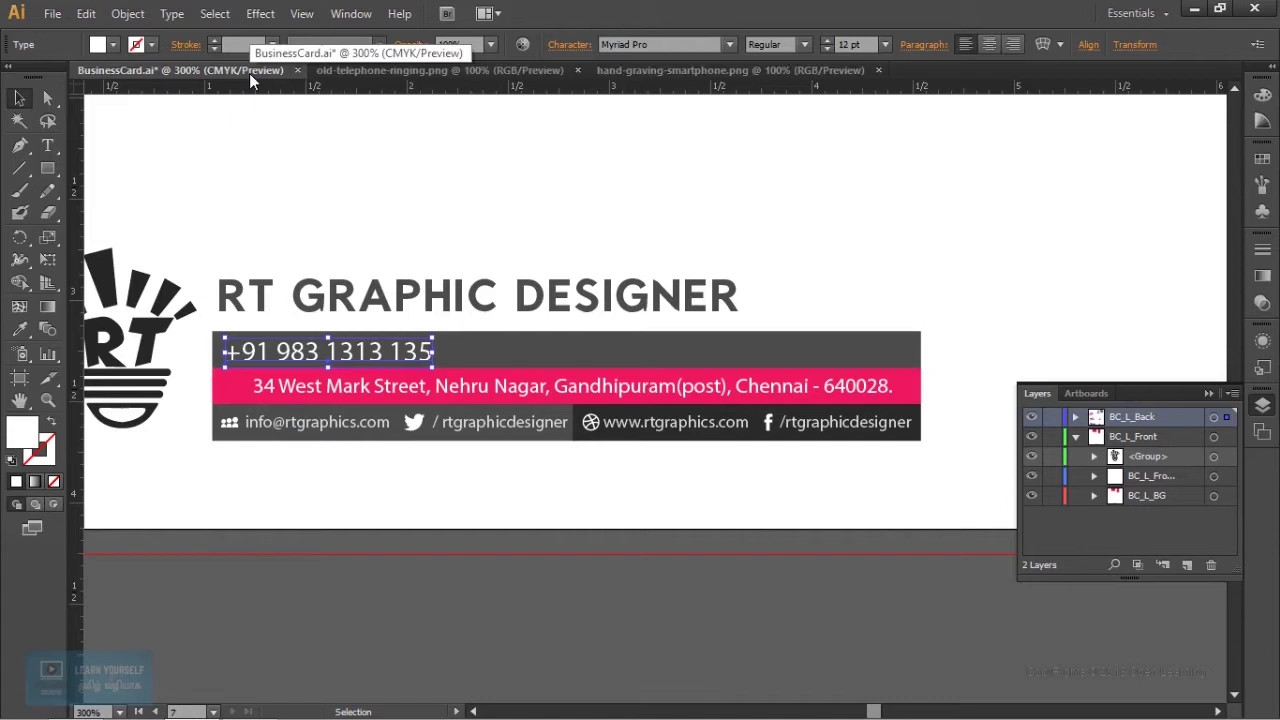
Drag the telephone and smartphone PNG images onto the business card
left_click(440, 70)
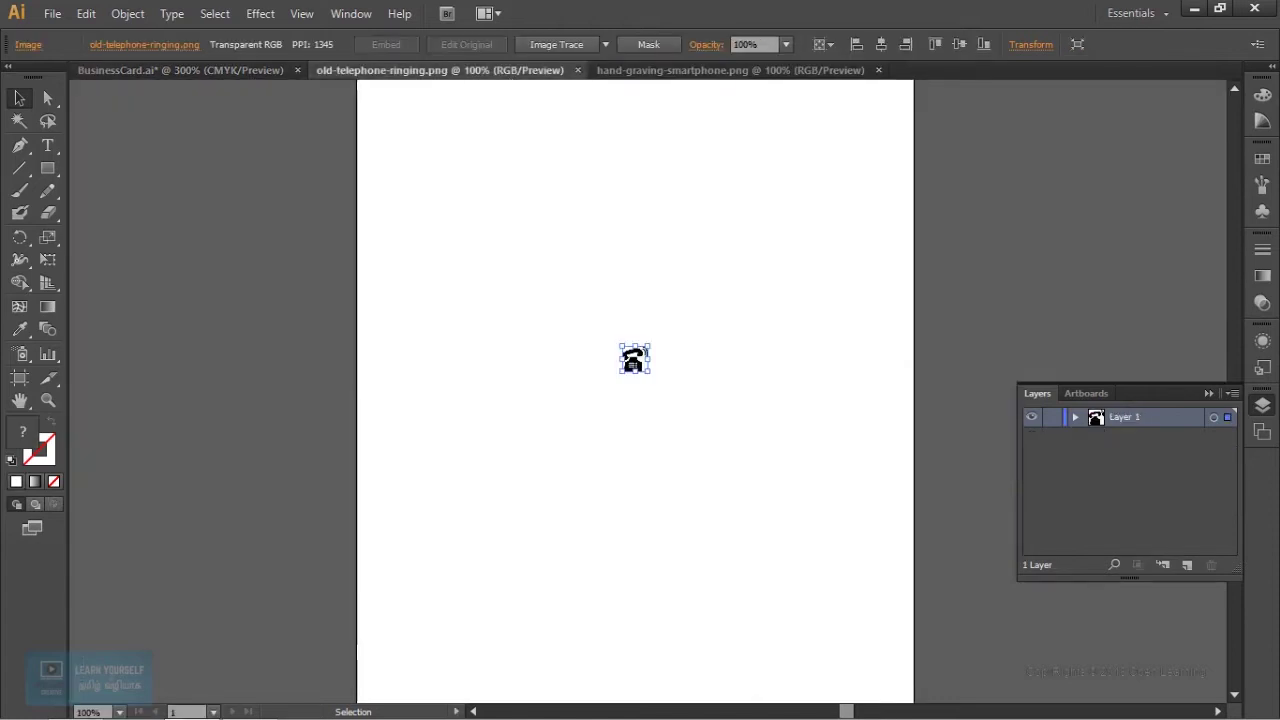
mouse_move(640, 365)
left_mouse_down()
mouse_move(350, 145)
mouse_move(552, 248)
left_mouse_up()
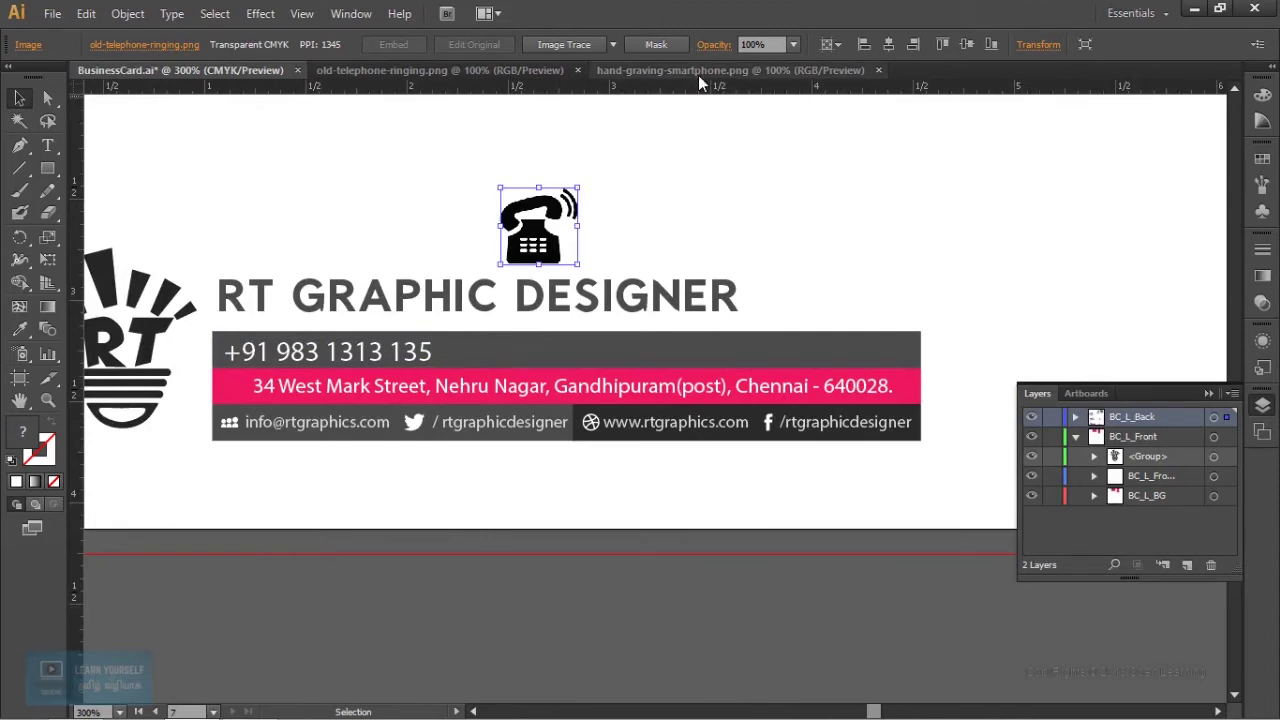
left_click(698, 71)
left_click_drag(635, 358, 400, 195)
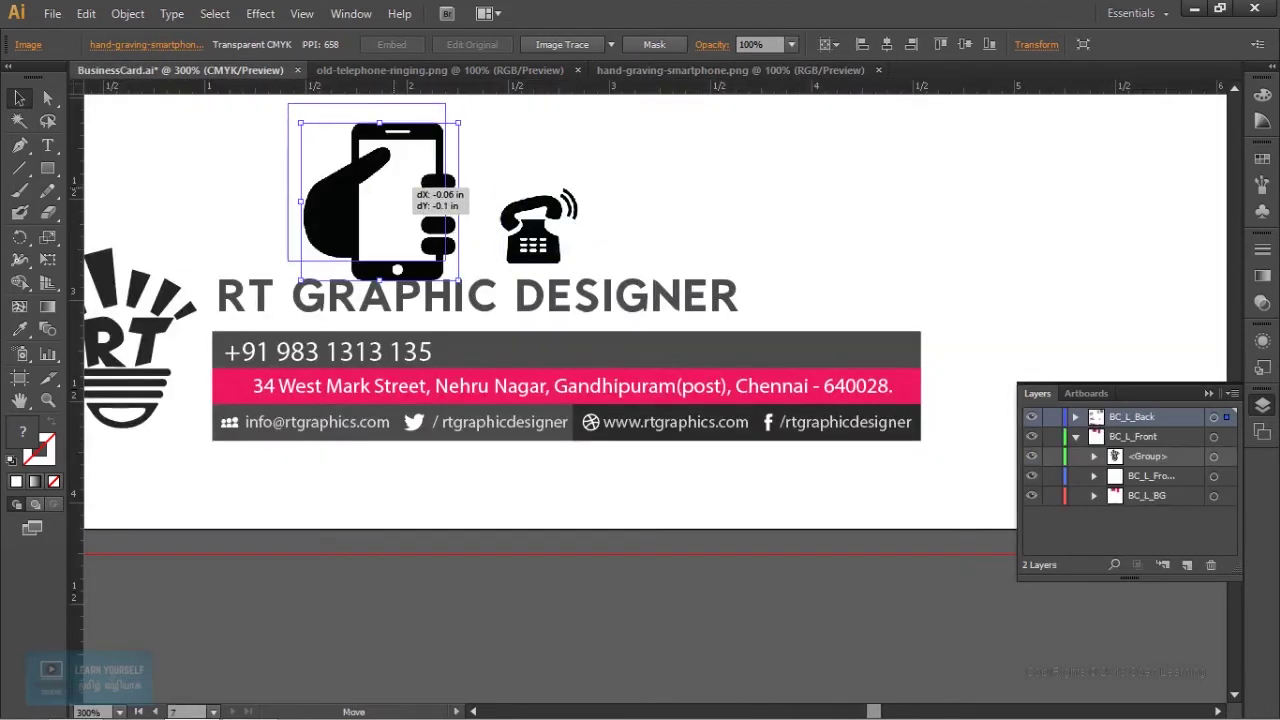
Shrink the smartphone image to a small icon placed left of the phone number
left_click_drag(380, 200, 367, 180)
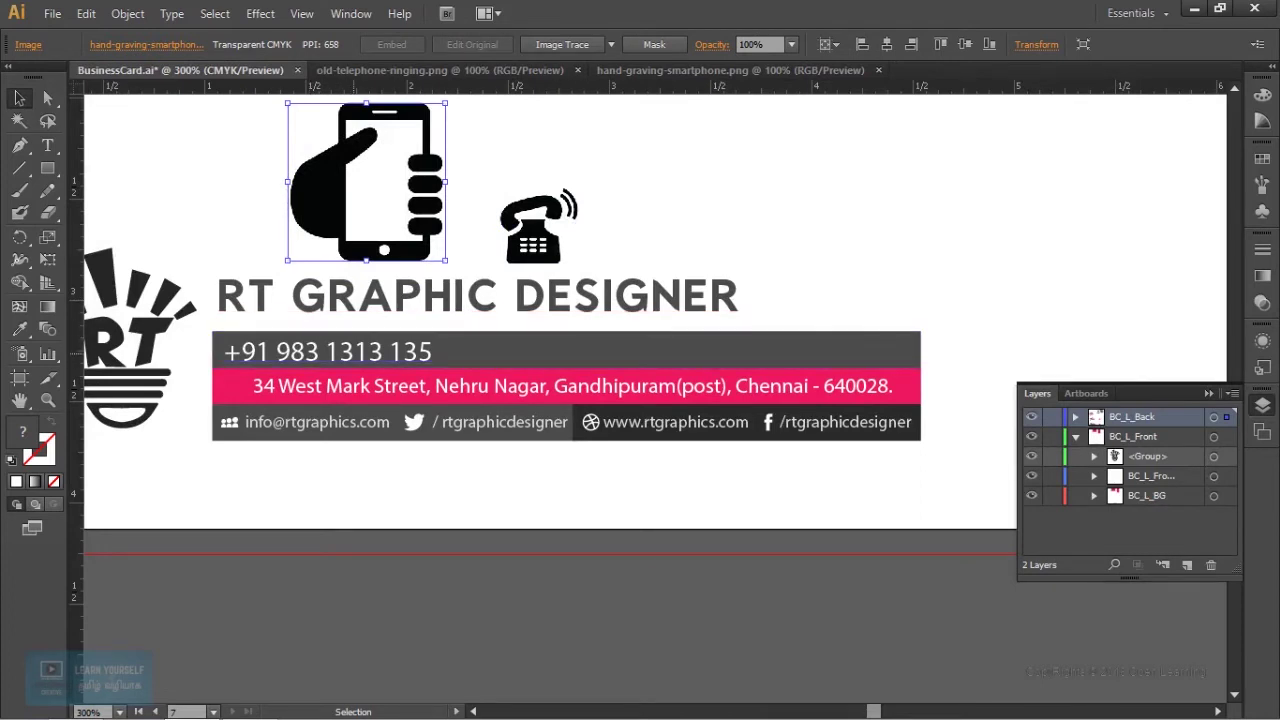
mouse_move(446, 260)
left_mouse_down()
mouse_move(342, 157)
mouse_move(301, 225)
left_mouse_up()
left_click_drag(320, 352, 384, 352)
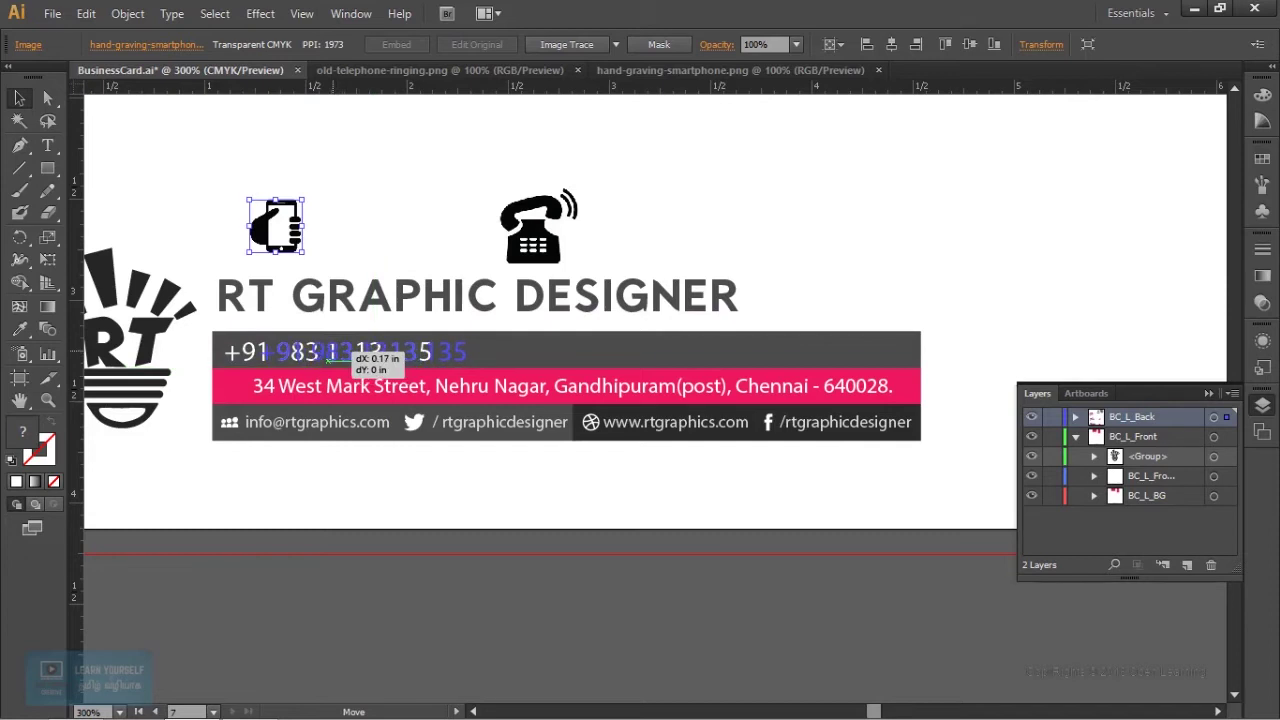
left_click_drag(382, 352, 354, 352)
left_click_drag(291, 238, 265, 352)
left_click_drag(260, 352, 246, 360)
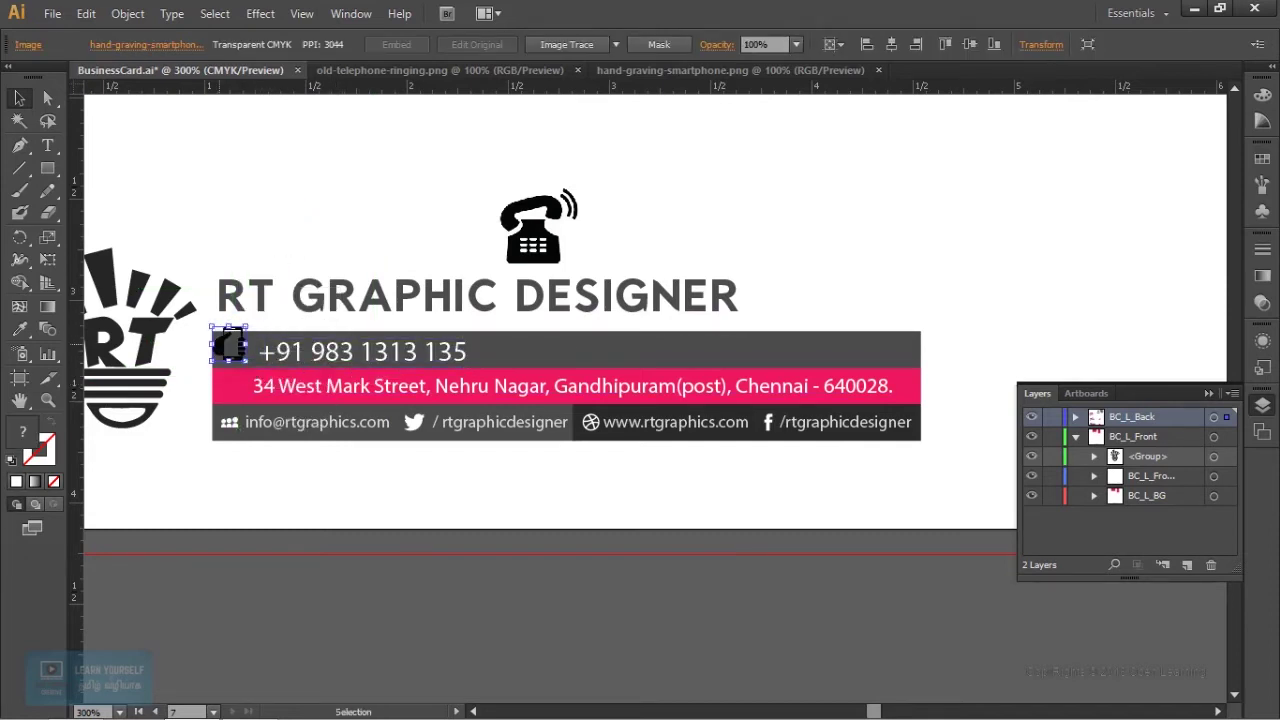
Trace the smartphone image with the High Fidelity Photo preset
scroll(237, 360, "up", 2)
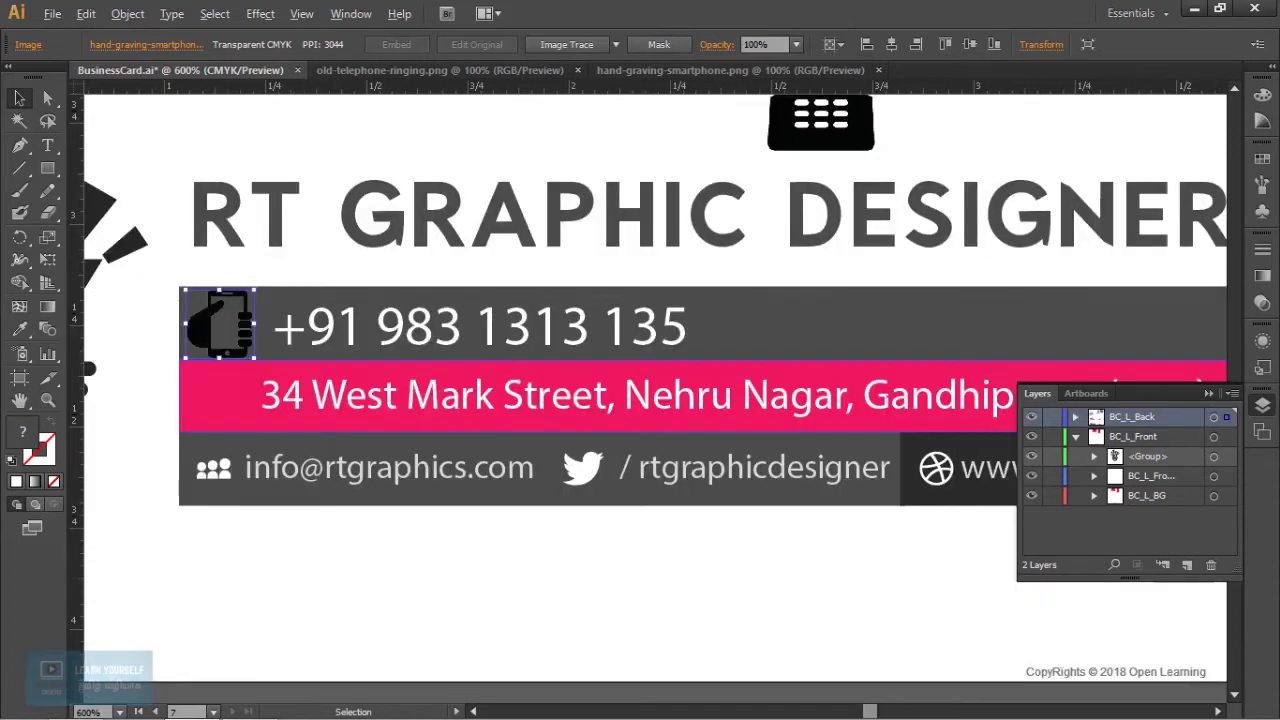
scroll(237, 360, "up", 1)
scroll(270, 400, "up", 1)
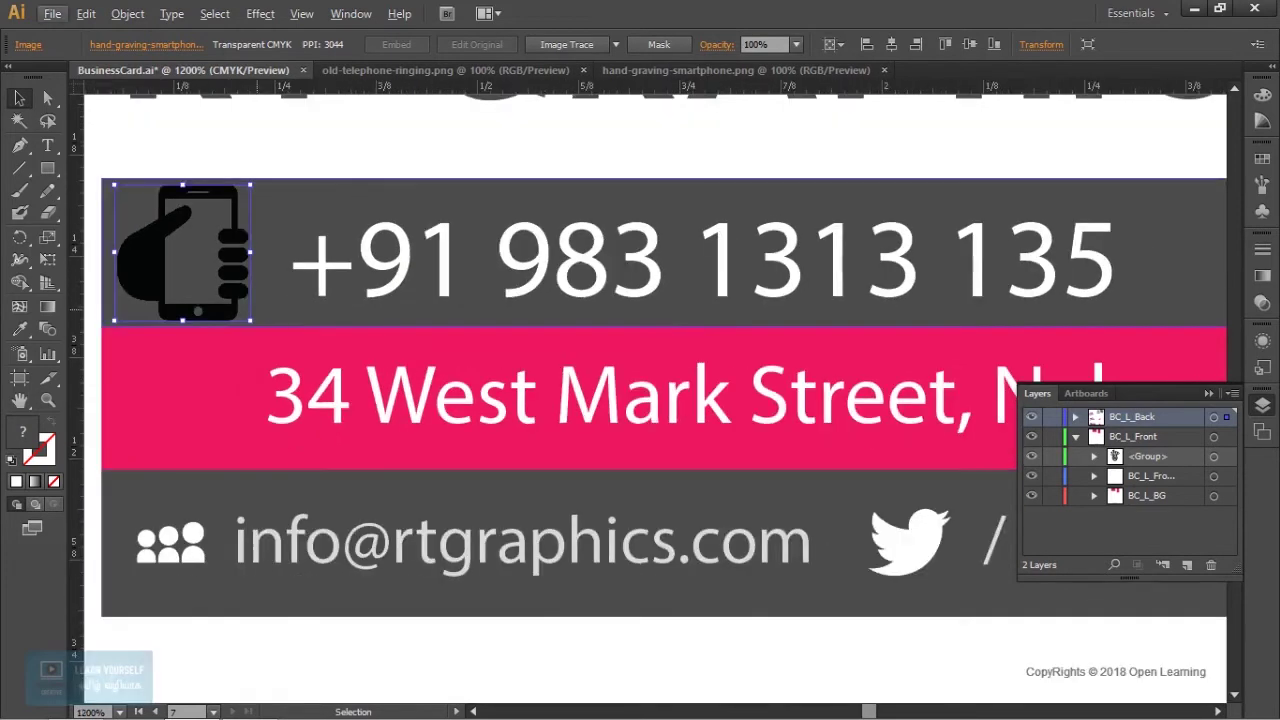
left_click_drag(240, 275, 246, 275)
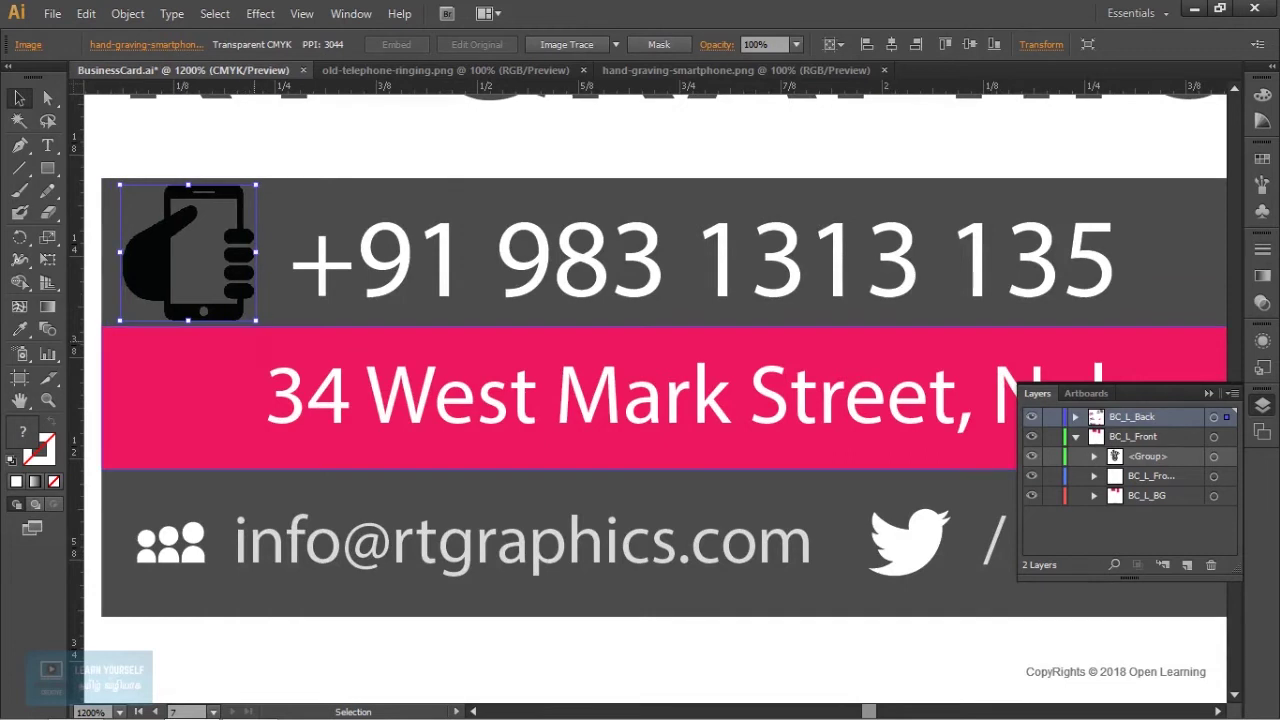
left_click(615, 44)
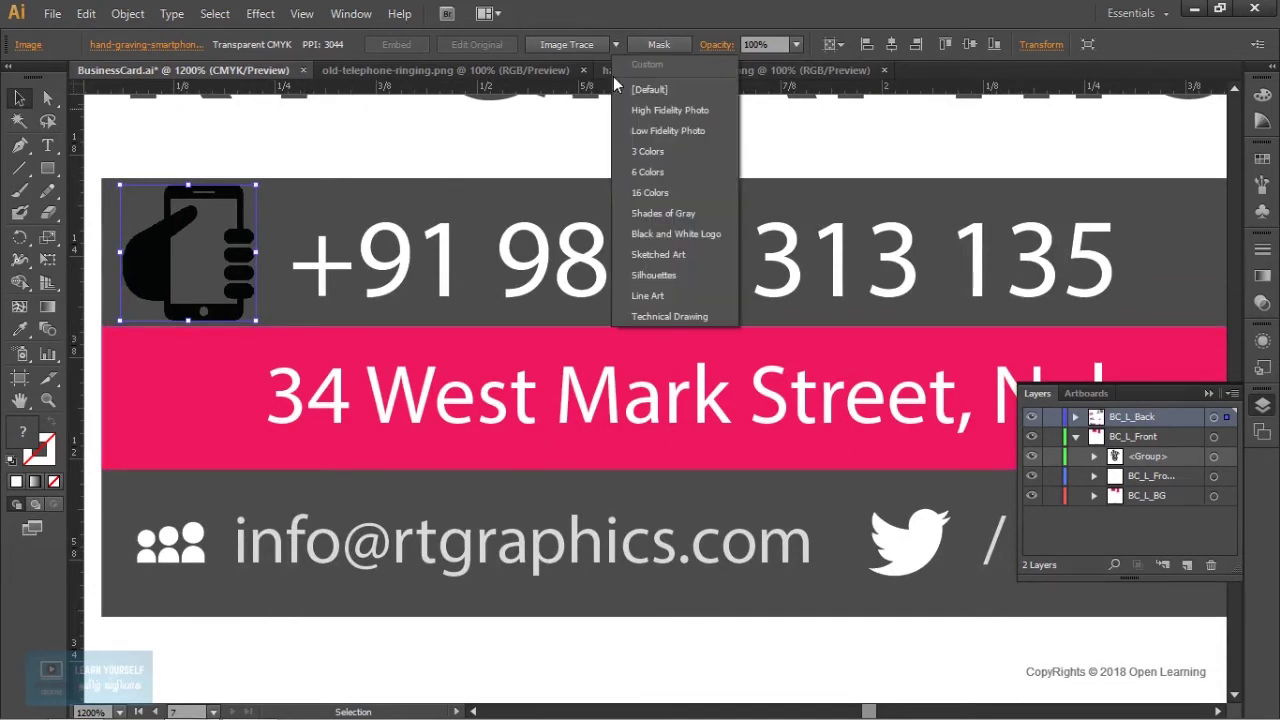
left_click(676, 114)
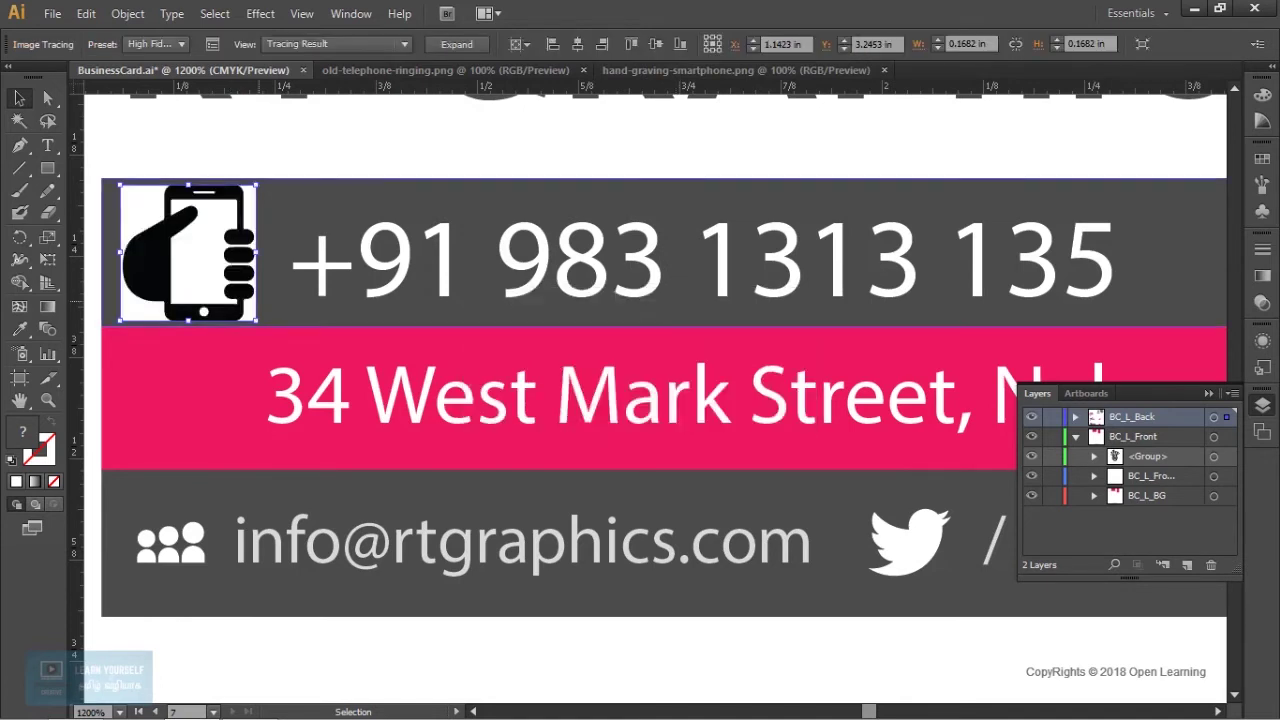
Expand the trace into paths and delete the hand-and-phone icon from the phone bar
double_click(190, 252)
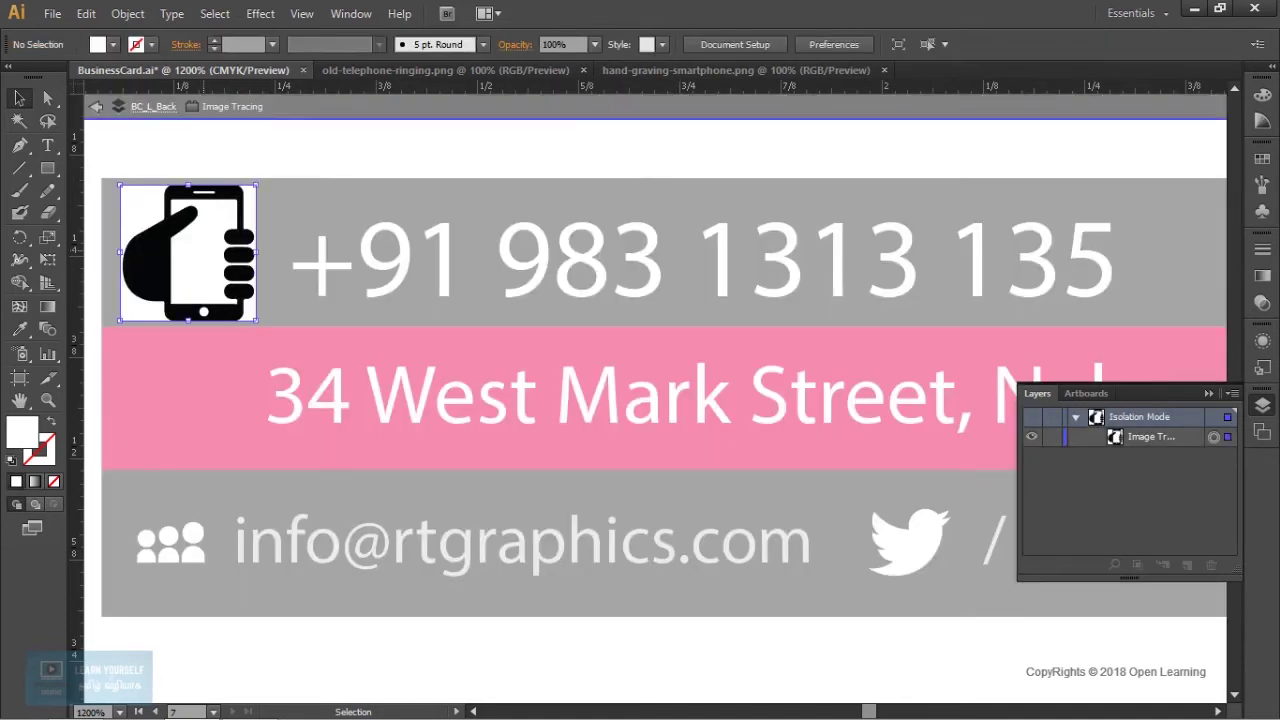
left_click(456, 44)
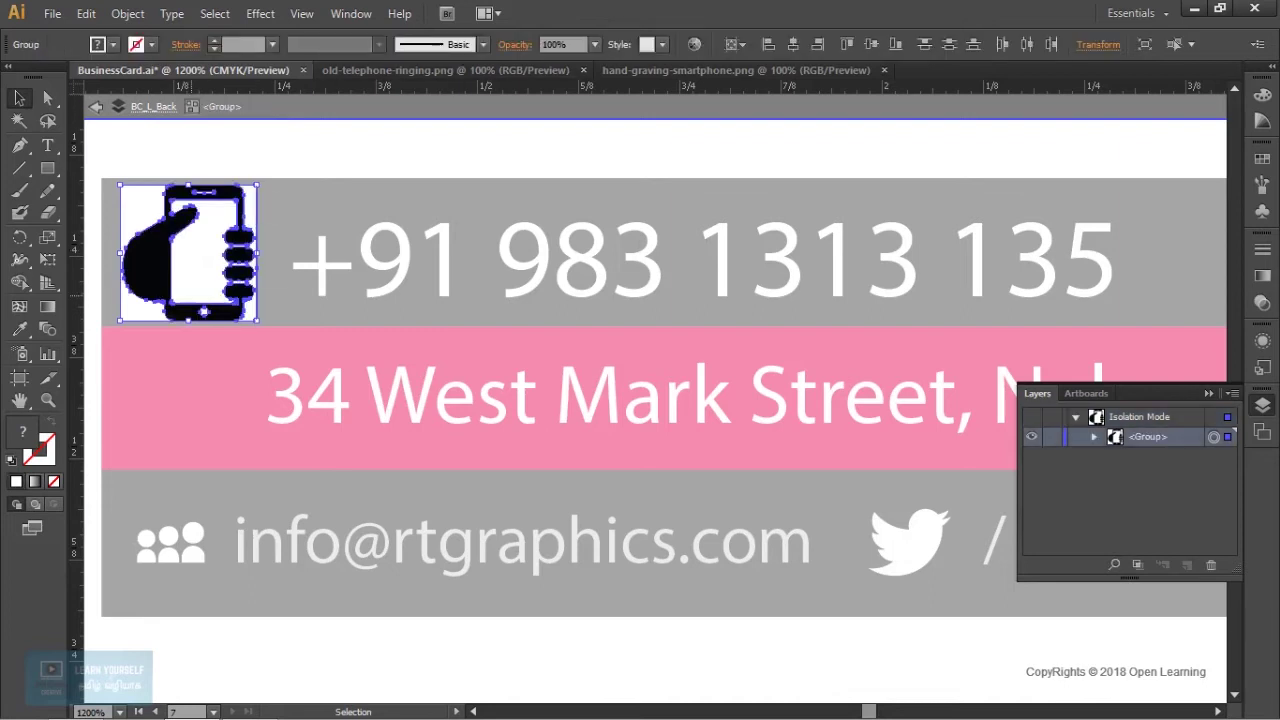
double_click(240, 200)
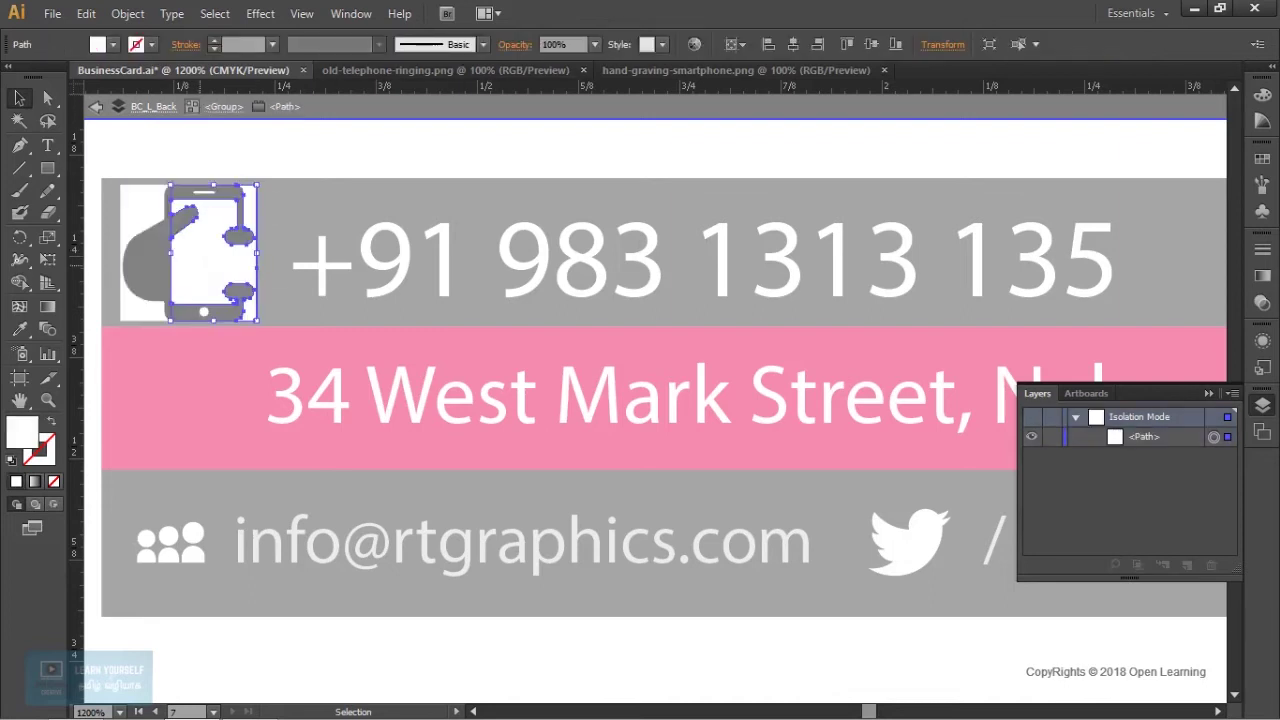
key("Delete")
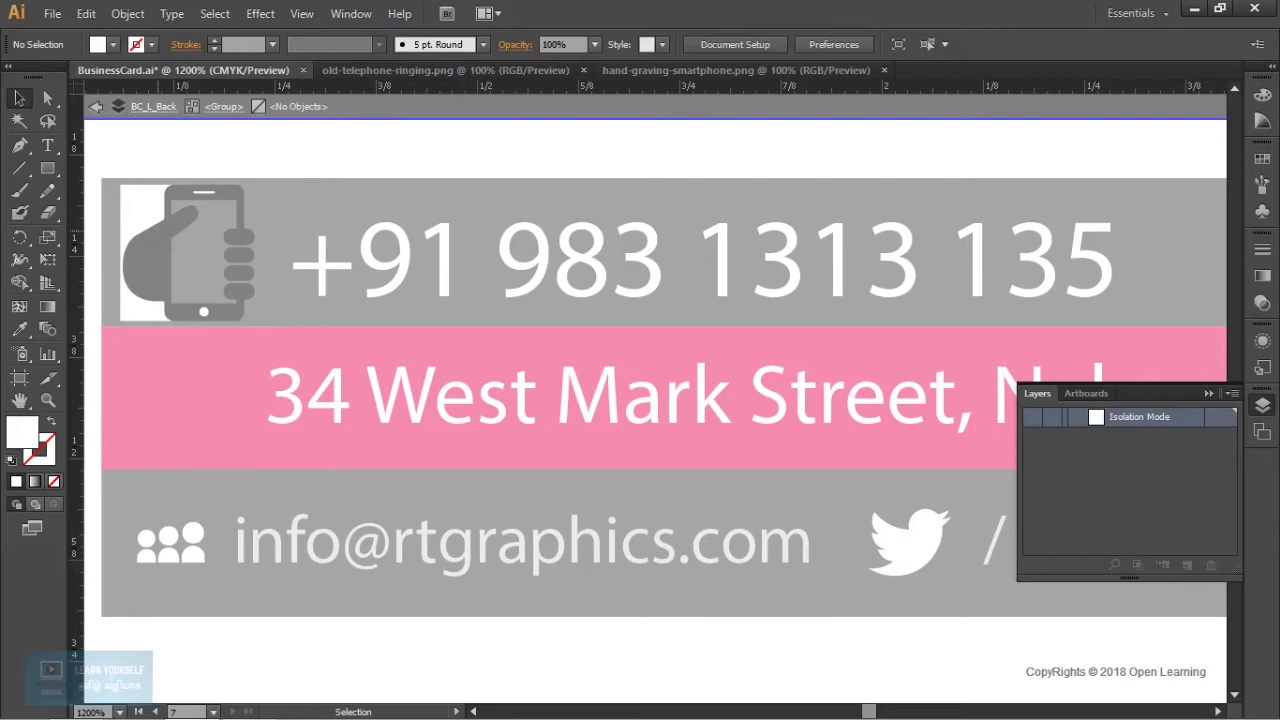
key("Escape")
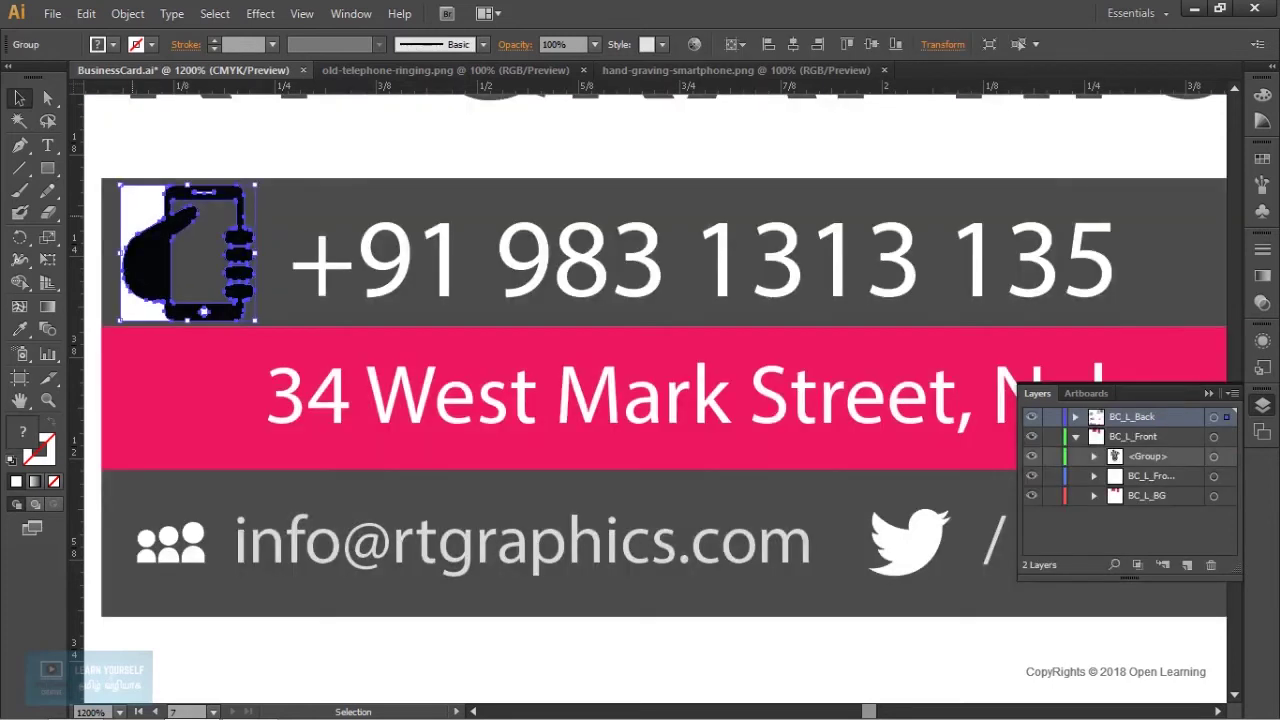
key("Delete")
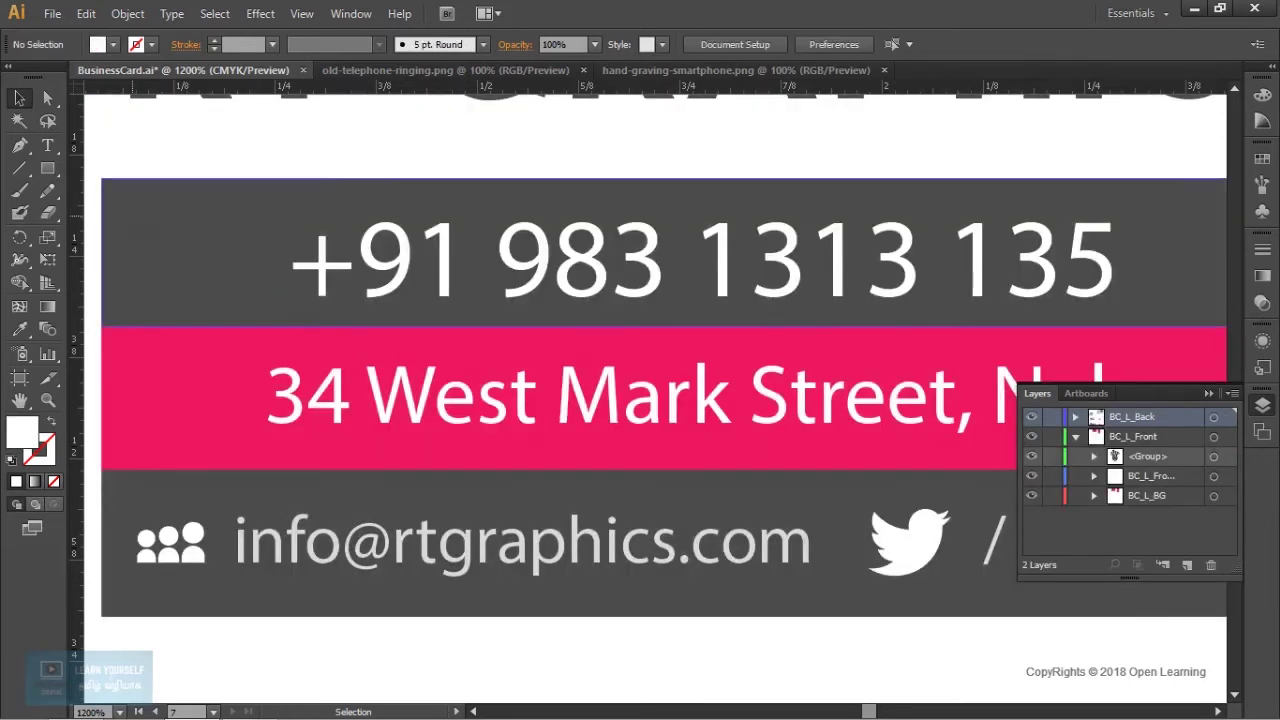
Restore the deleted phone icon and inspect its white home-button circle in isolation
key("ctrl+z")
double_click(145, 250)
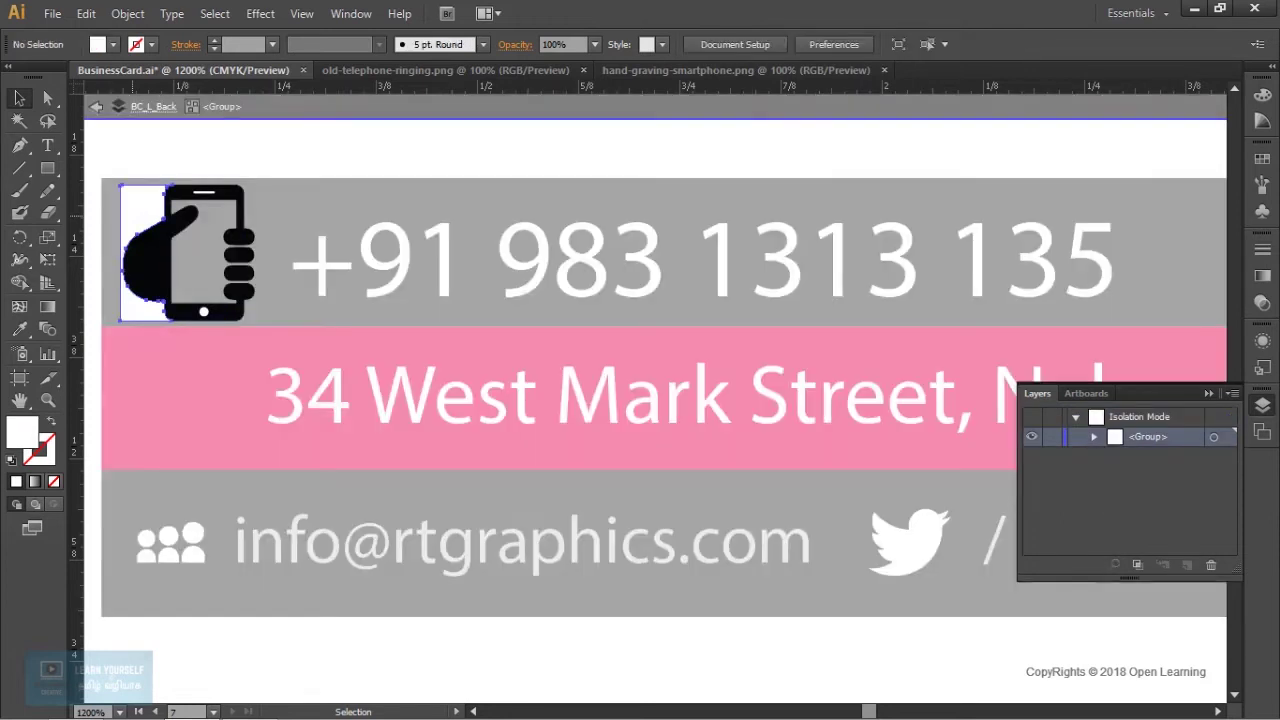
key("ctrl+shift+a")
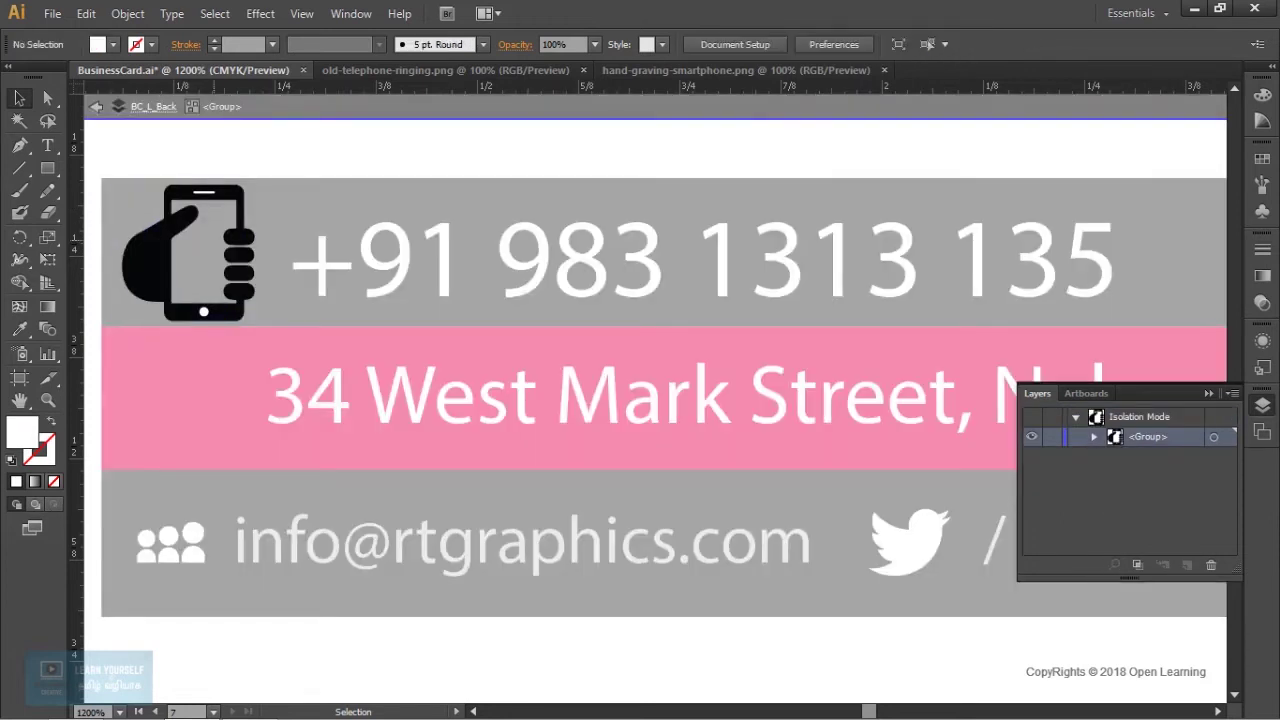
scroll(109, 236, "up", 1)
scroll(109, 236, "up", 1)
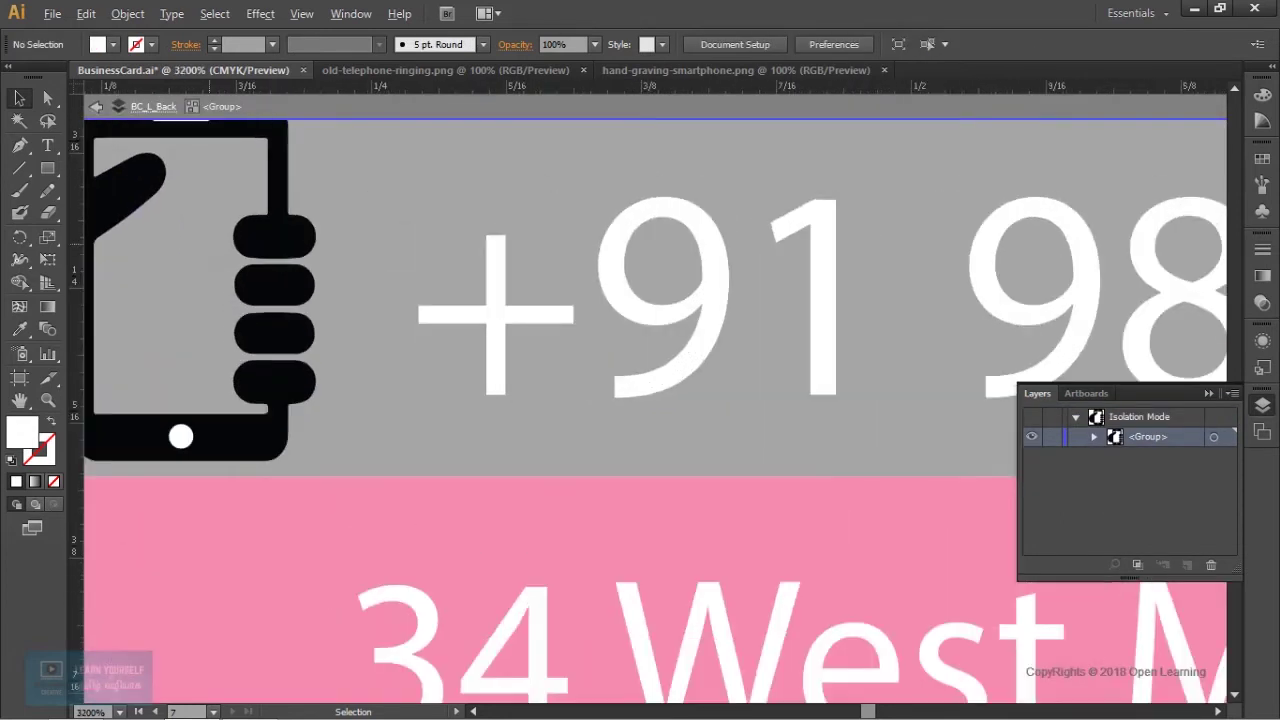
scroll(109, 236, "up", 1)
scroll(445, 435, "up", 2)
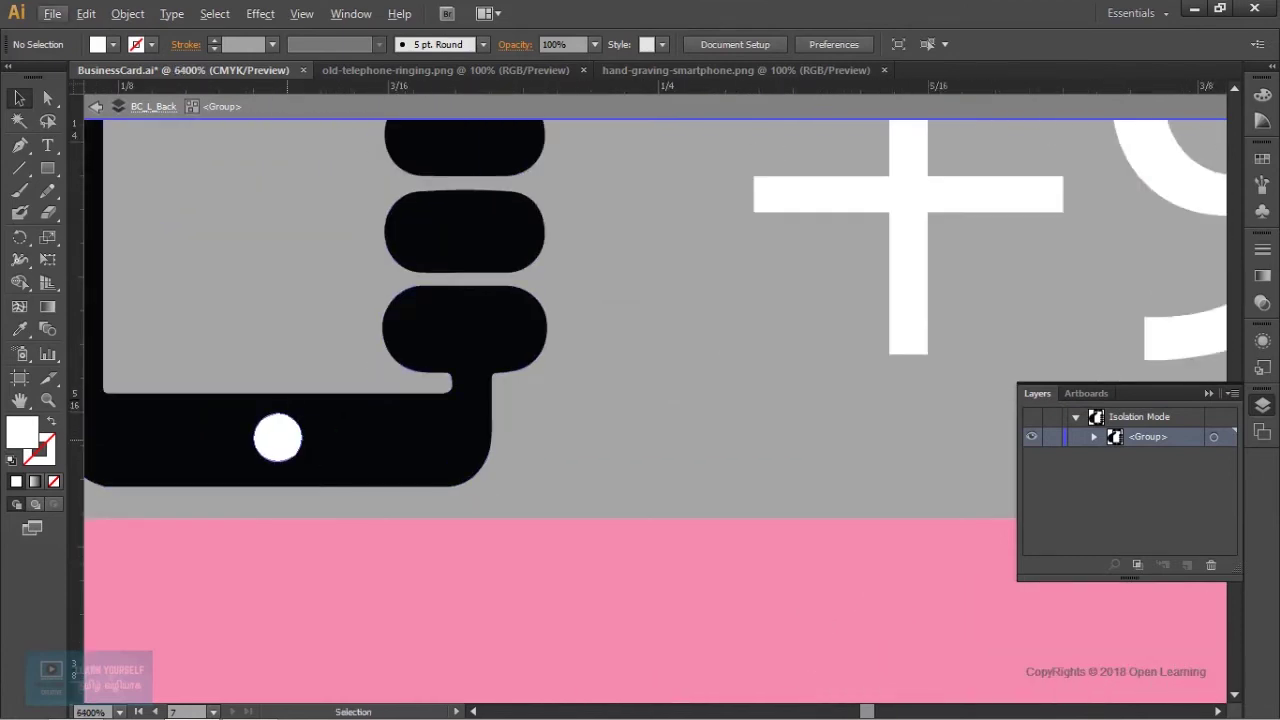
double_click(277, 437)
key("Delete")
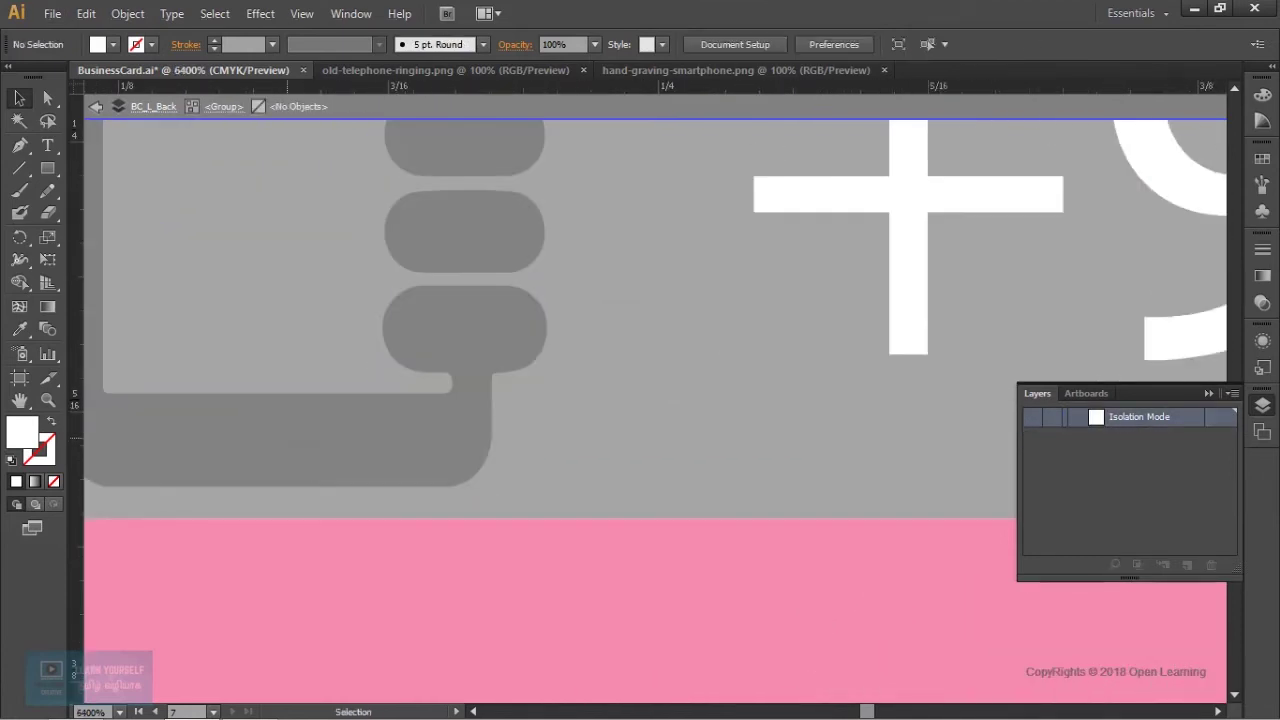
key("ctrl+z")
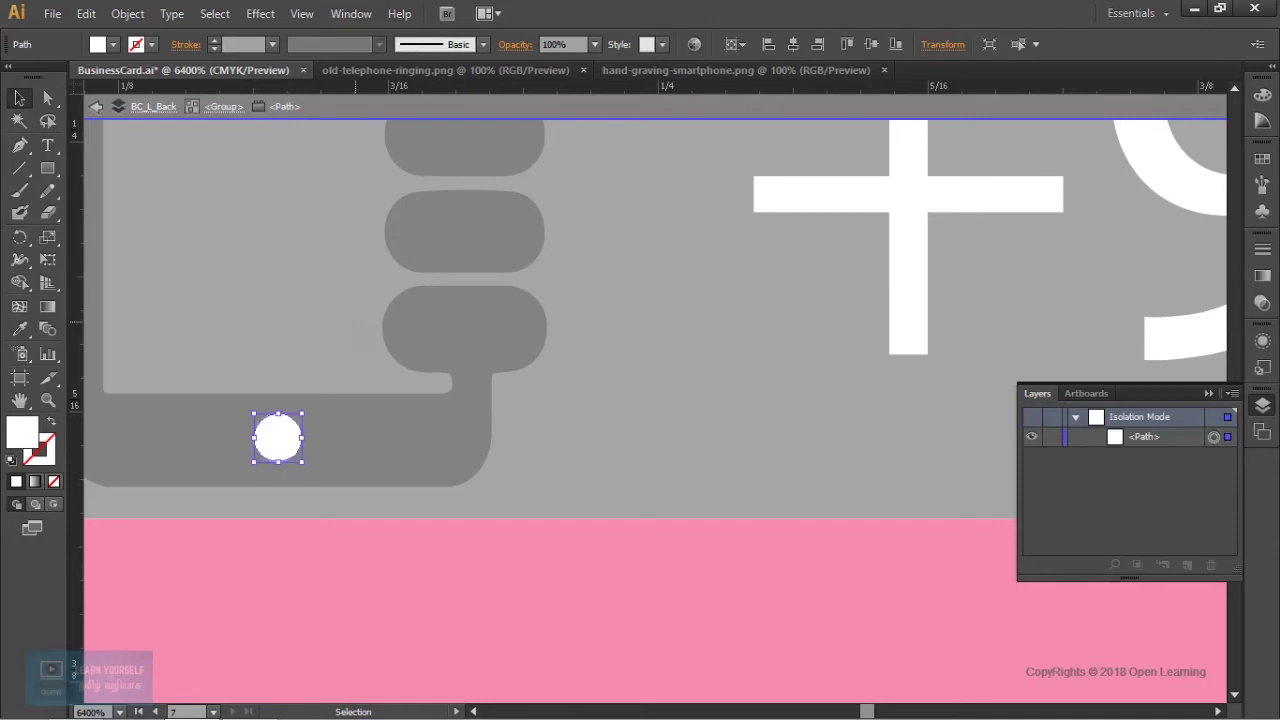
scroll(355, 301, "down", 2)
left_click_drag(355, 301, 400, 504)
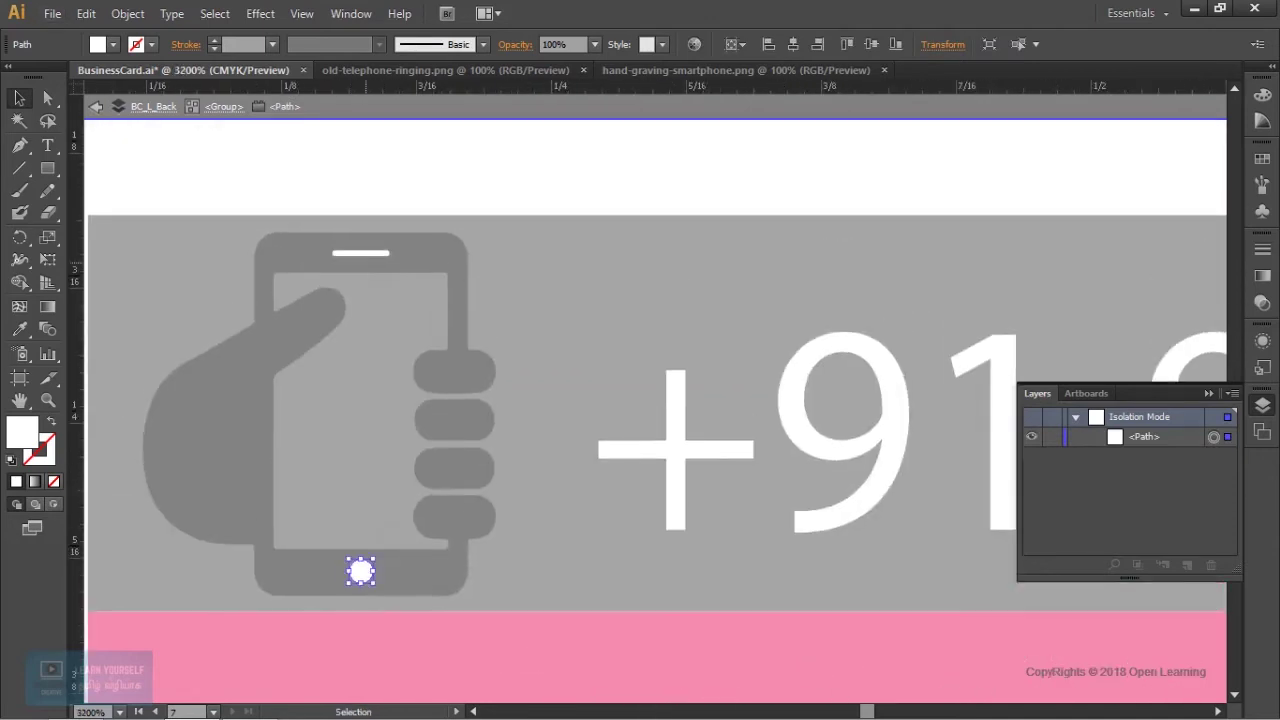
left_click(370, 252)
key("Escape")
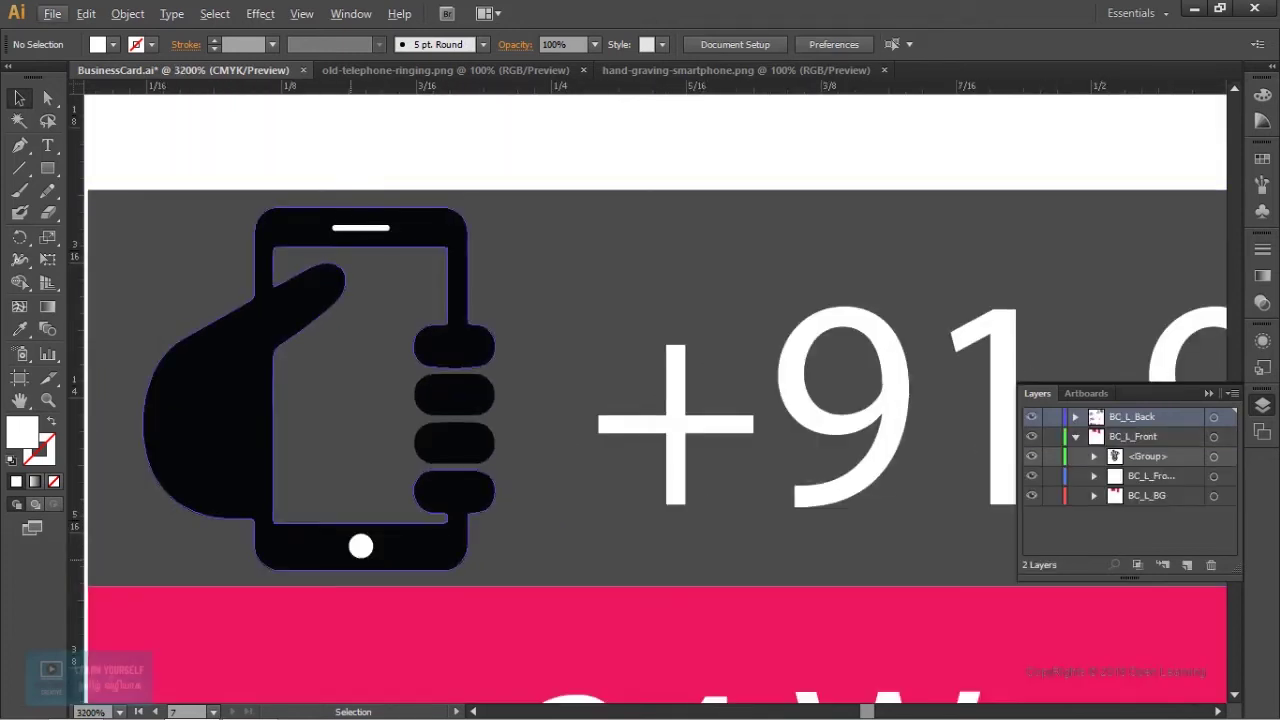
Fill the phone icon's home button with the grey sampled from the background
double_click(361, 545)
left_click(361, 545)
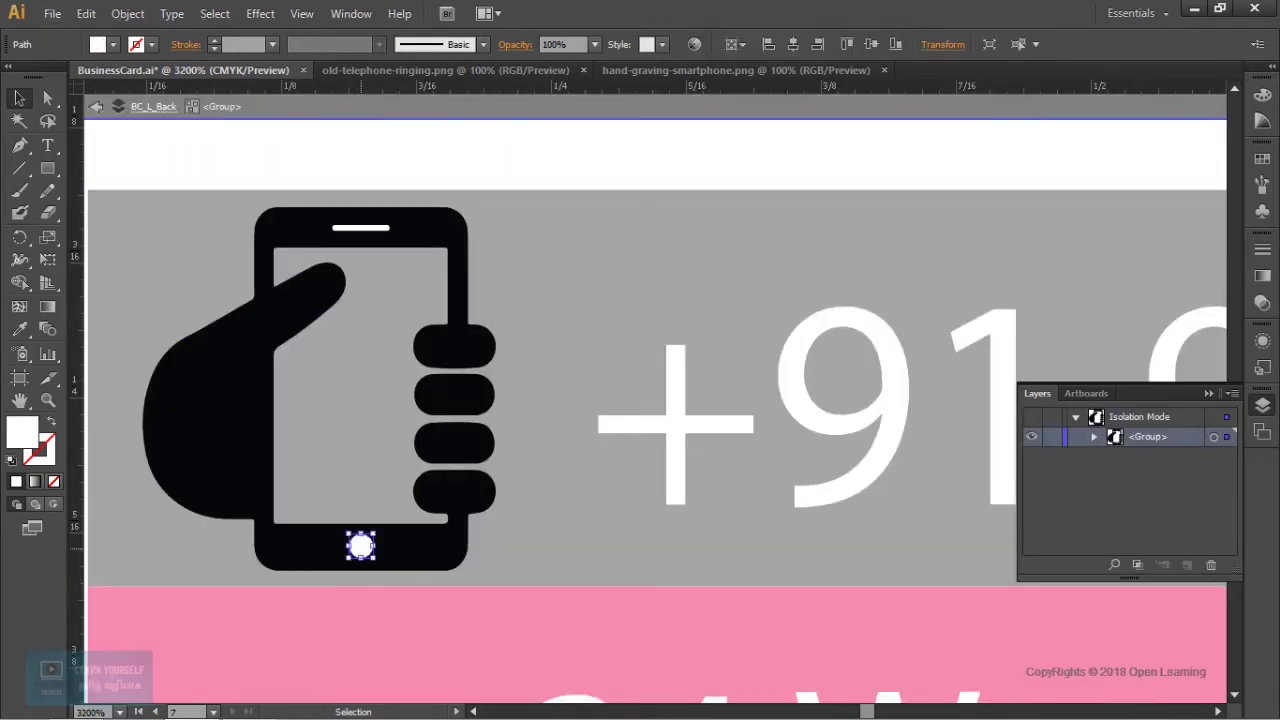
left_click(19, 329)
left_click(594, 338)
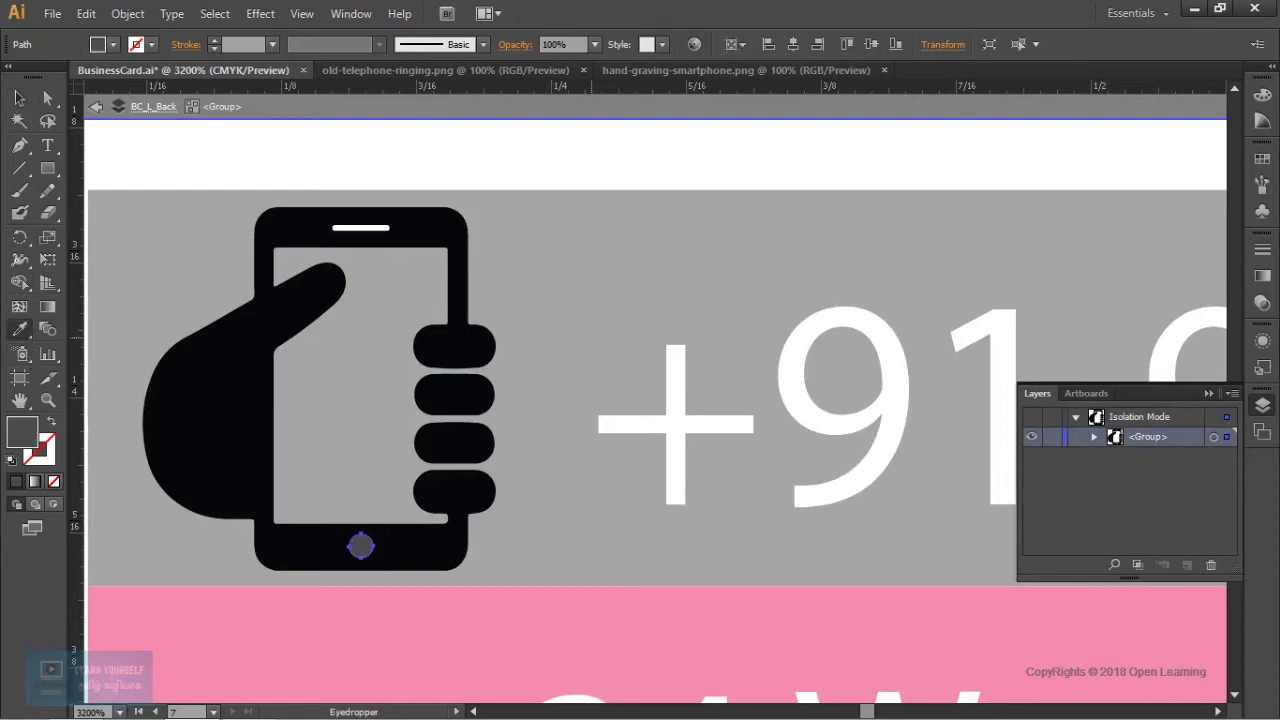
Fill the speaker slot at the phone's top with the same sampled grey
left_click(19, 97)
left_click(355, 228)
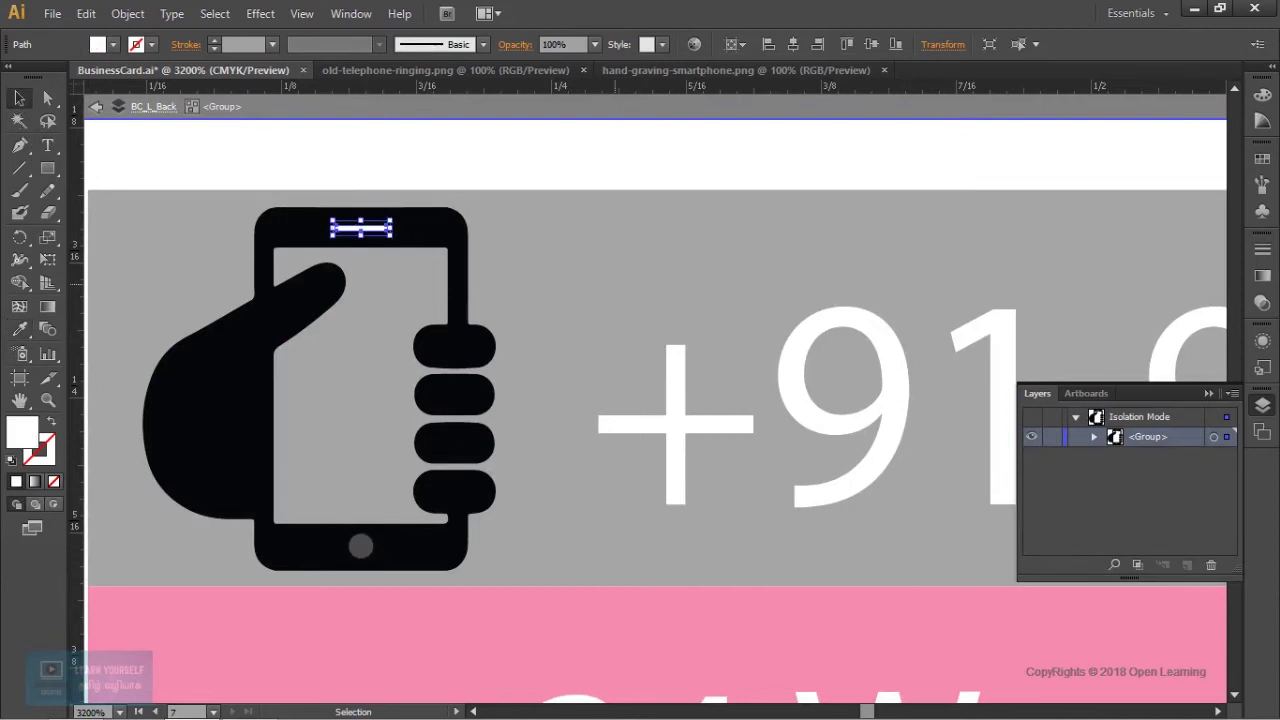
key("i")
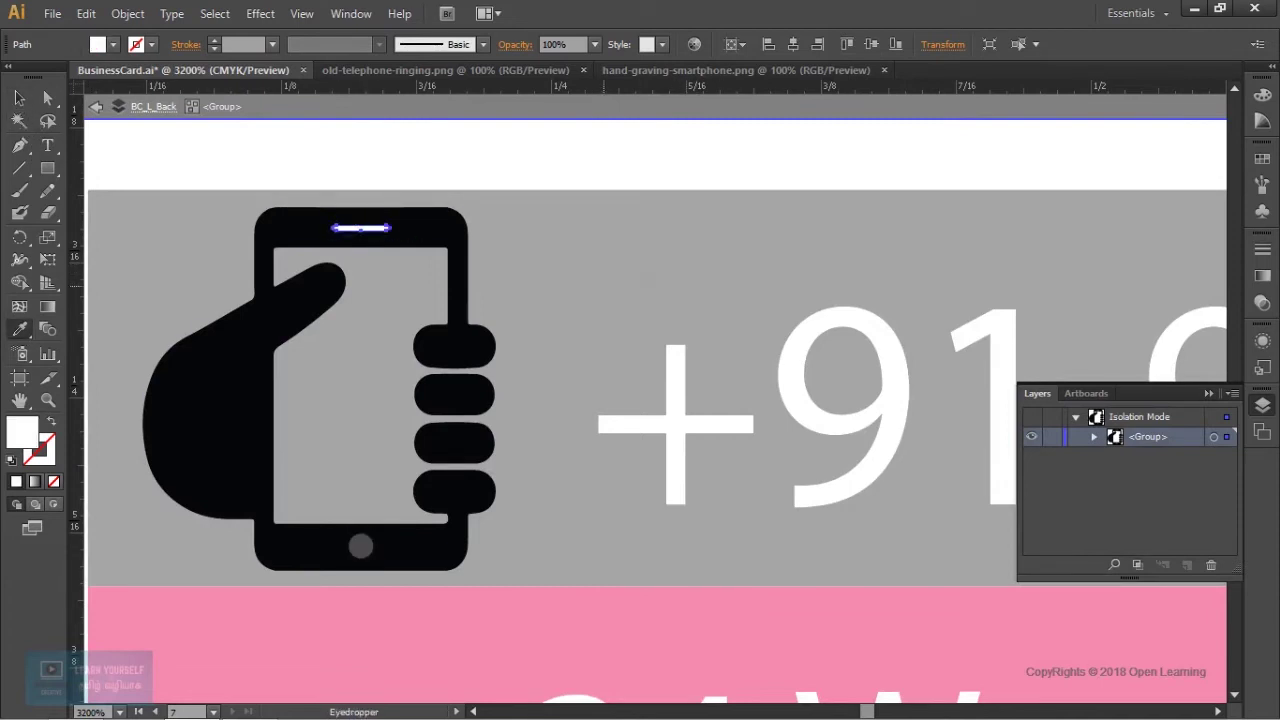
key("v")
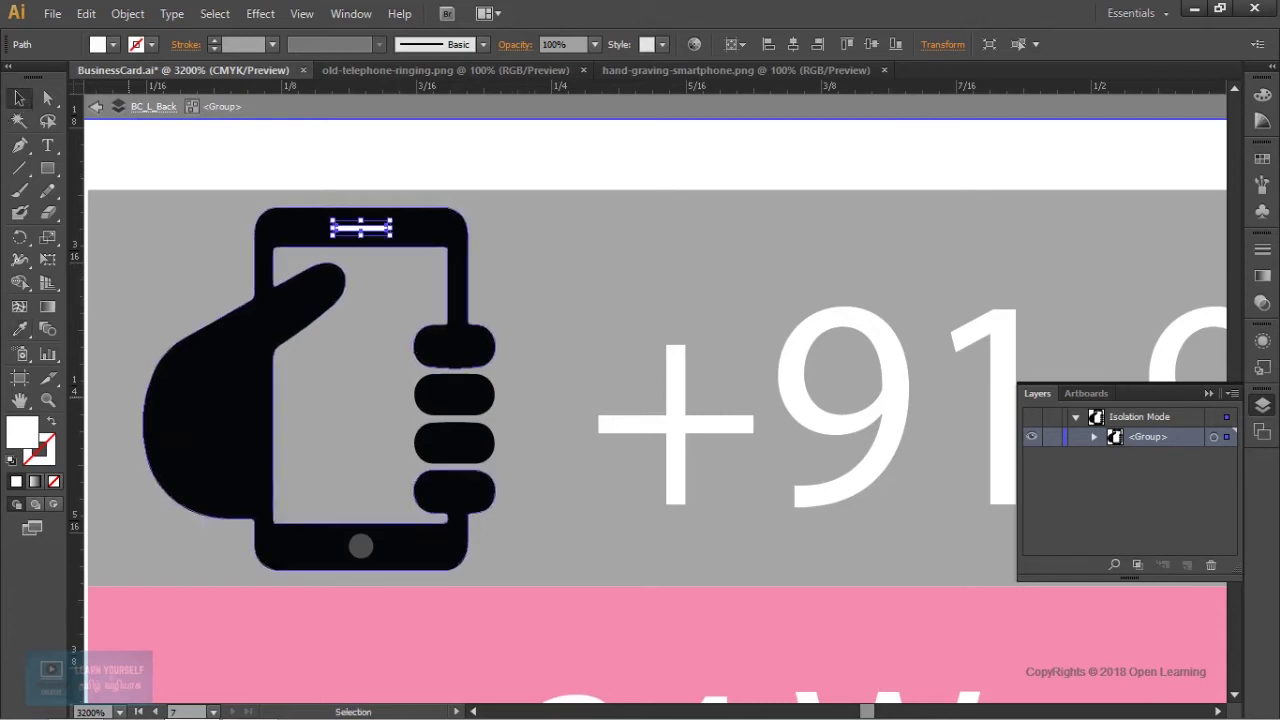
key("i")
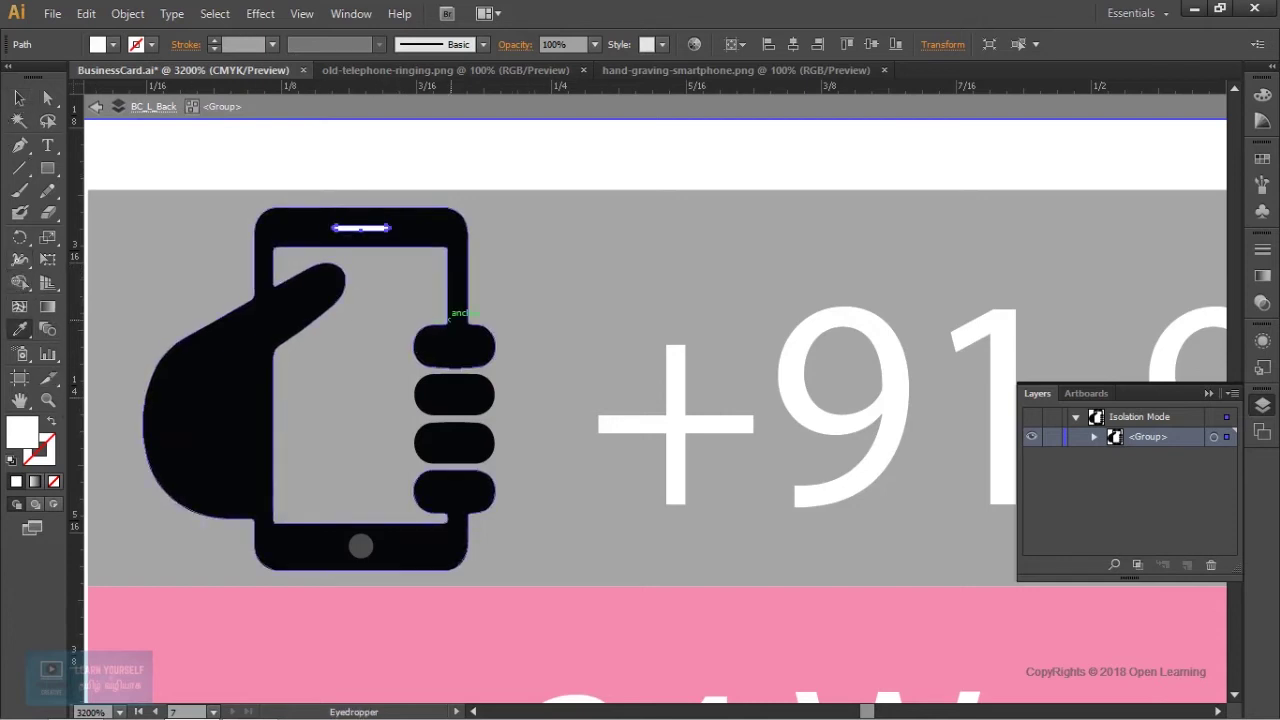
left_click(545, 265)
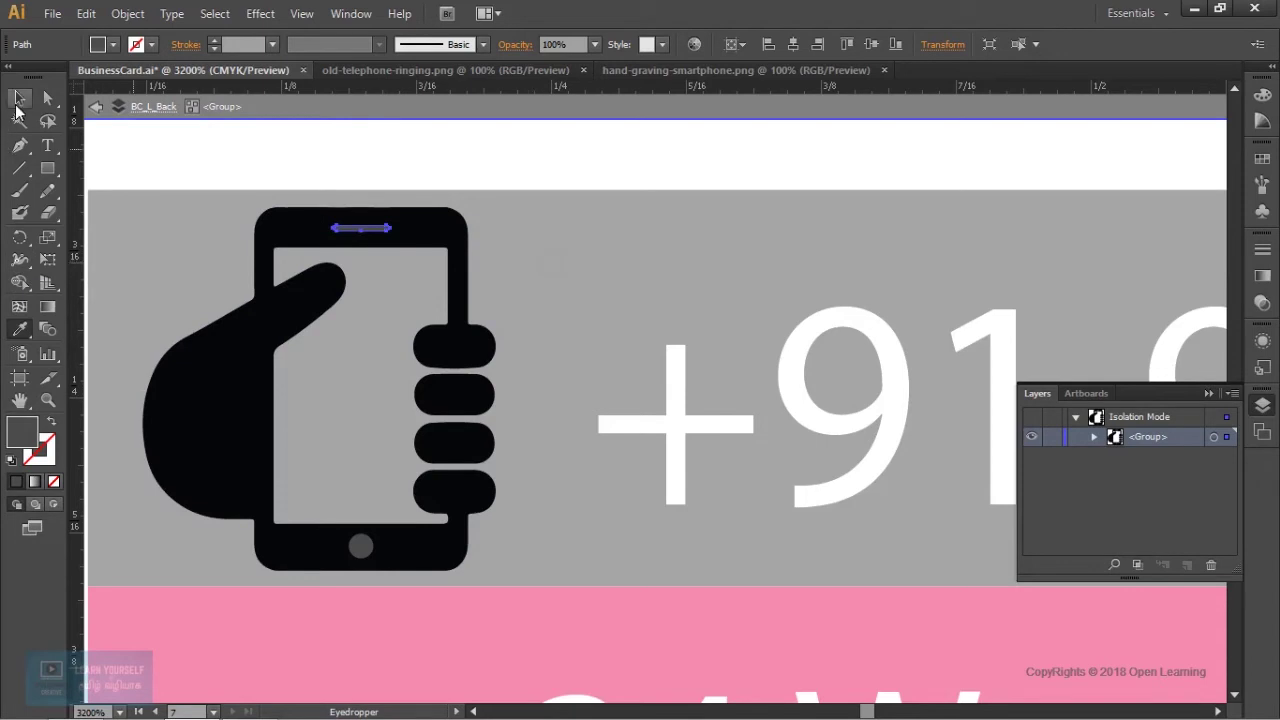
left_click(19, 97)
key("Escape")
left_click(454, 390)
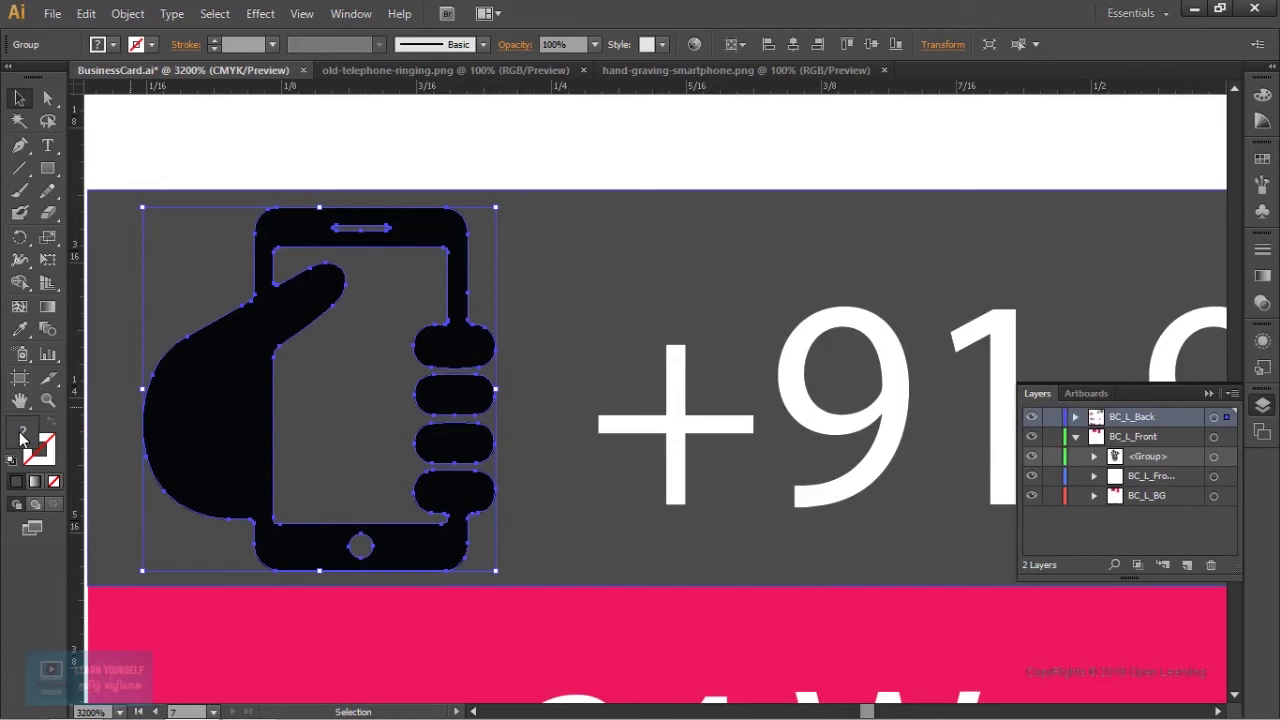
Fill the hand-and-phone icon white (FFFFFF), then recheck its speaker slot in isolation
left_click(742, 257)
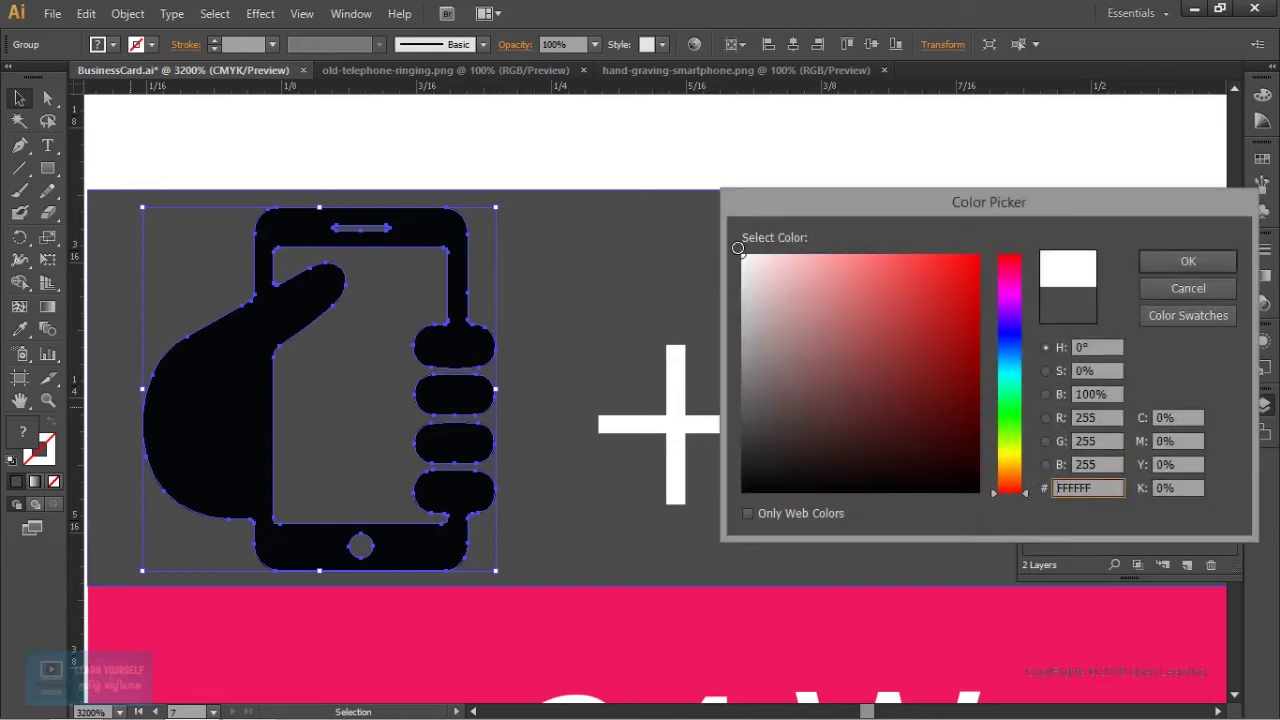
left_click(1188, 261)
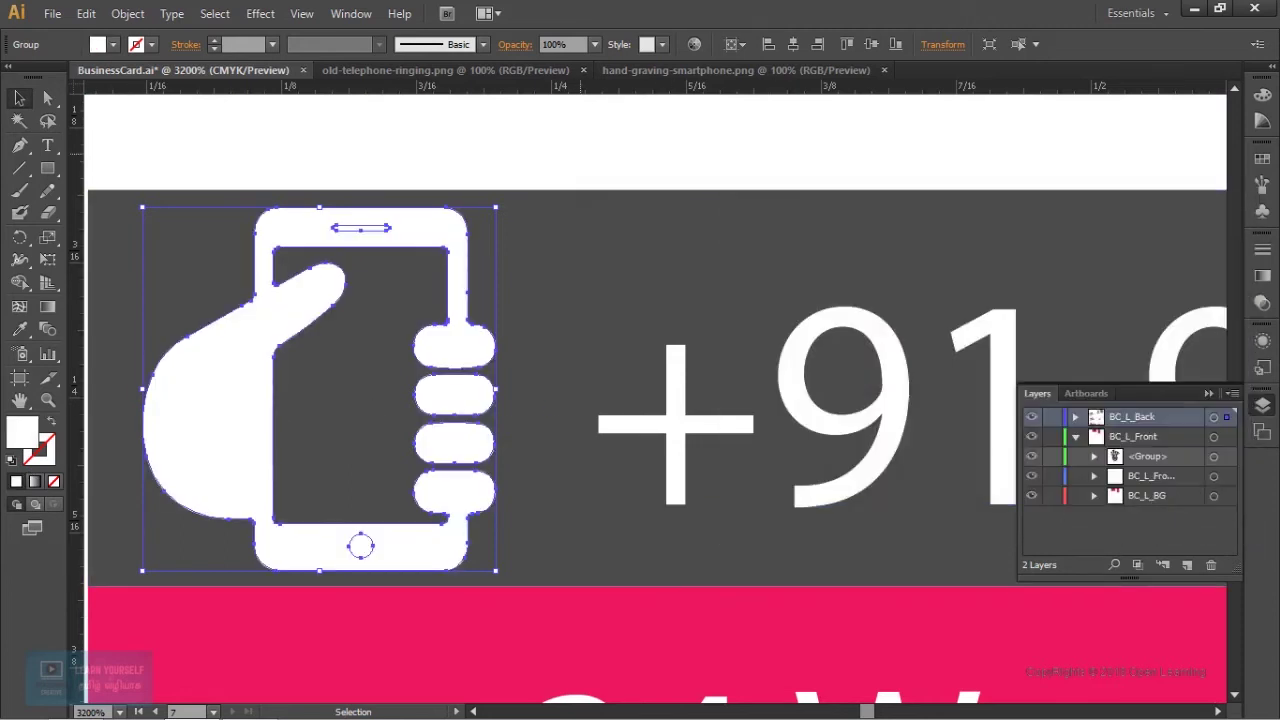
key("ctrl+shift+a")
left_click(383, 226)
double_click(376, 227)
left_click(373, 226)
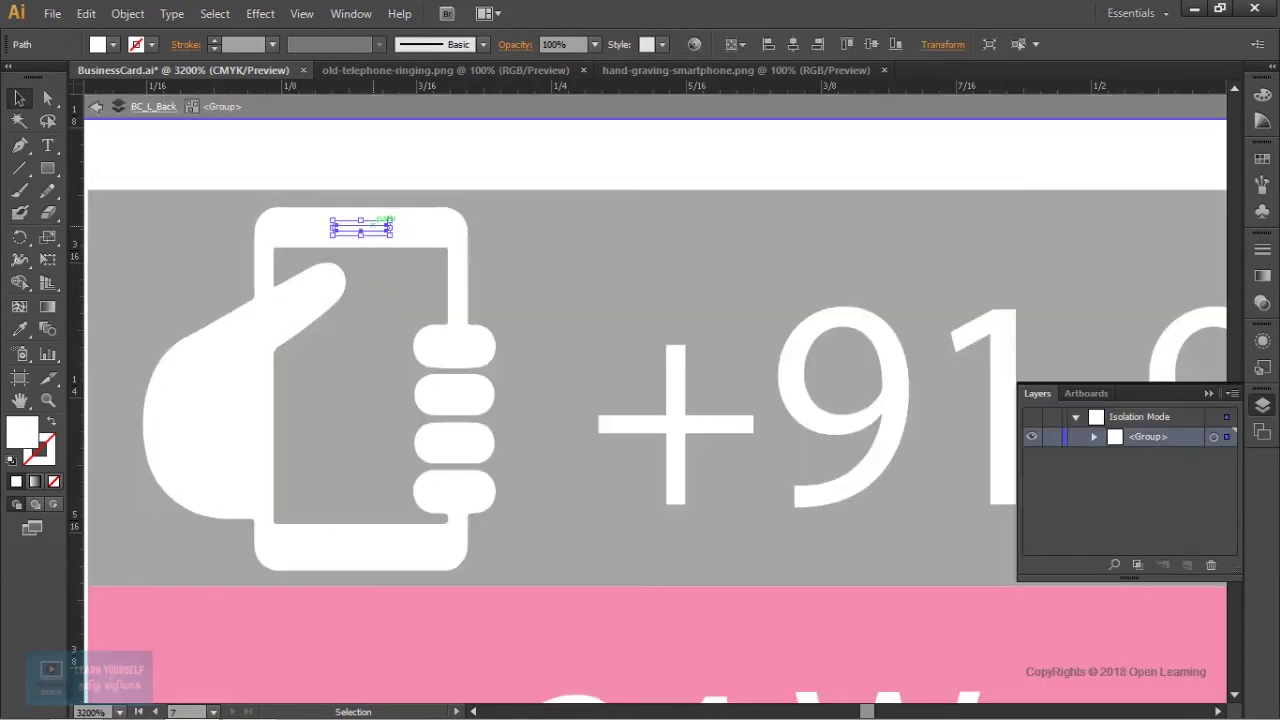
key("Escape")
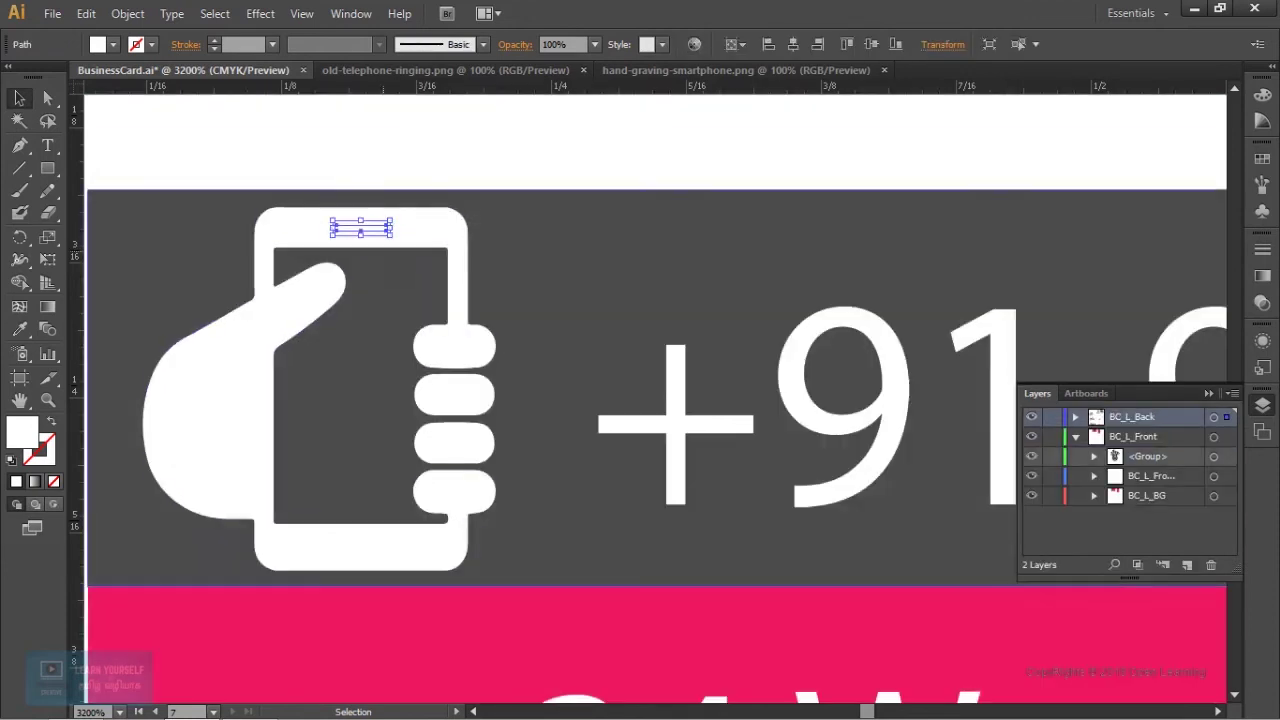
double_click(560, 250)
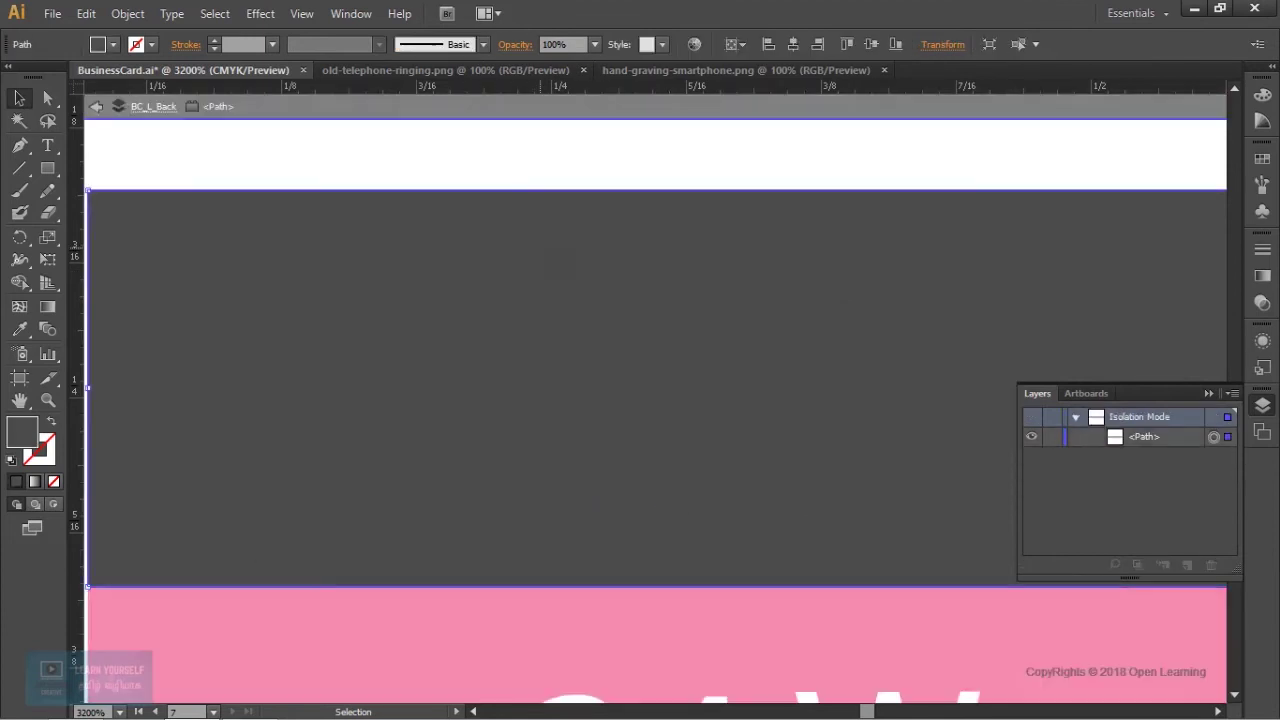
Re-isolate the smartphone icon group and select its home-button circle
key("Escape")
double_click(361, 228)
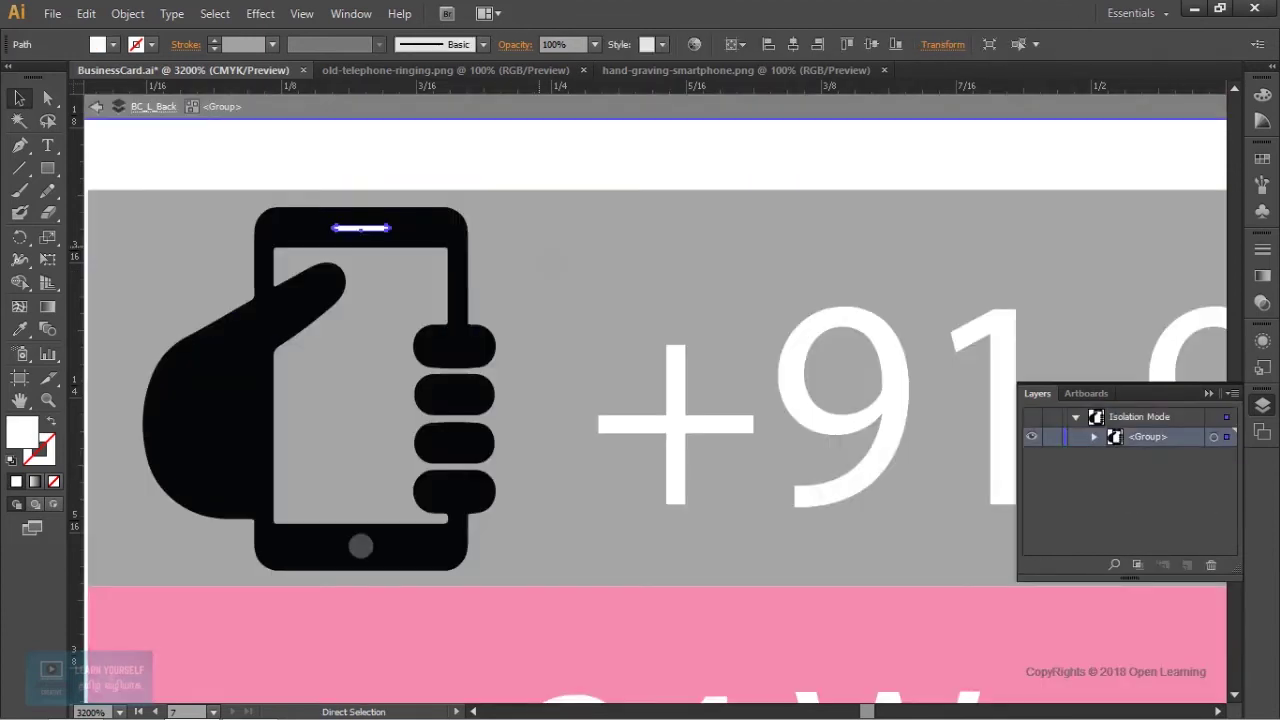
left_click(361, 545)
left_click(361, 545)
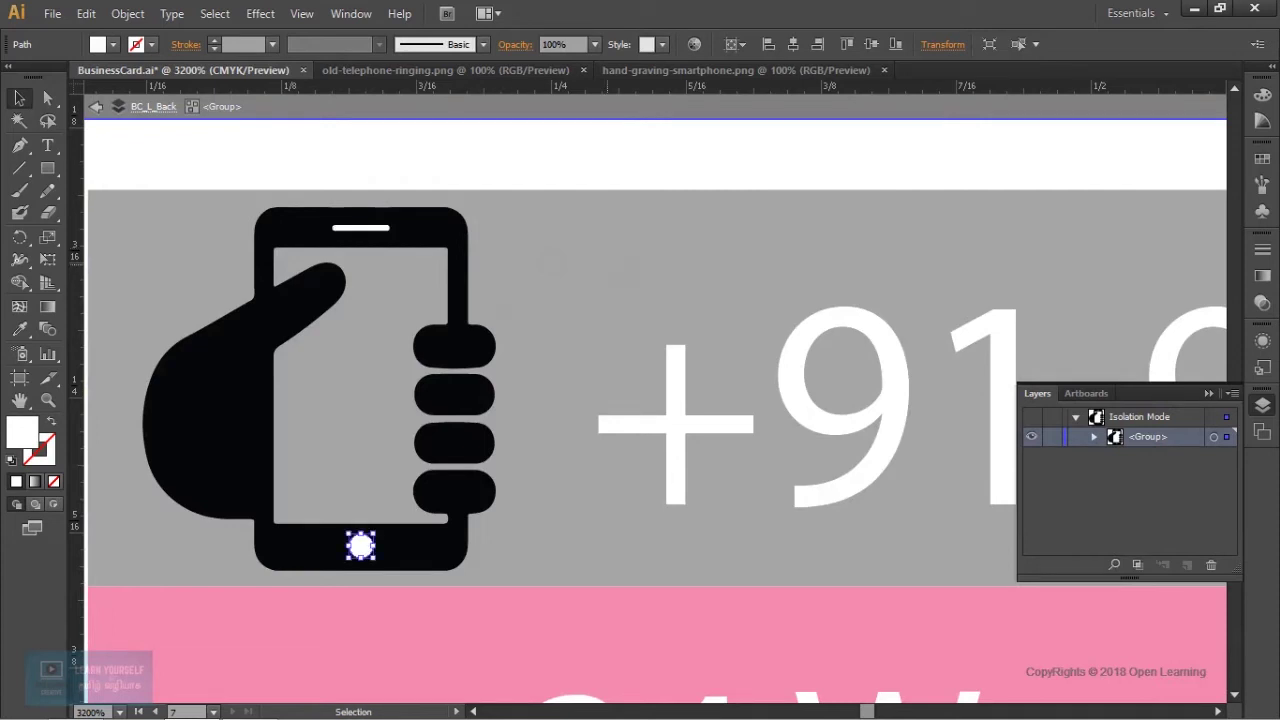
Redo the earlier colour-sampling edits, then undo back to restore the grey home button
left_click(84, 16)
left_click(150, 56)
left_click(86, 14)
left_click(88, 56)
left_click(86, 14)
left_click(115, 56)
left_click(86, 14)
left_click(117, 56)
key("ctrl+shift+z")
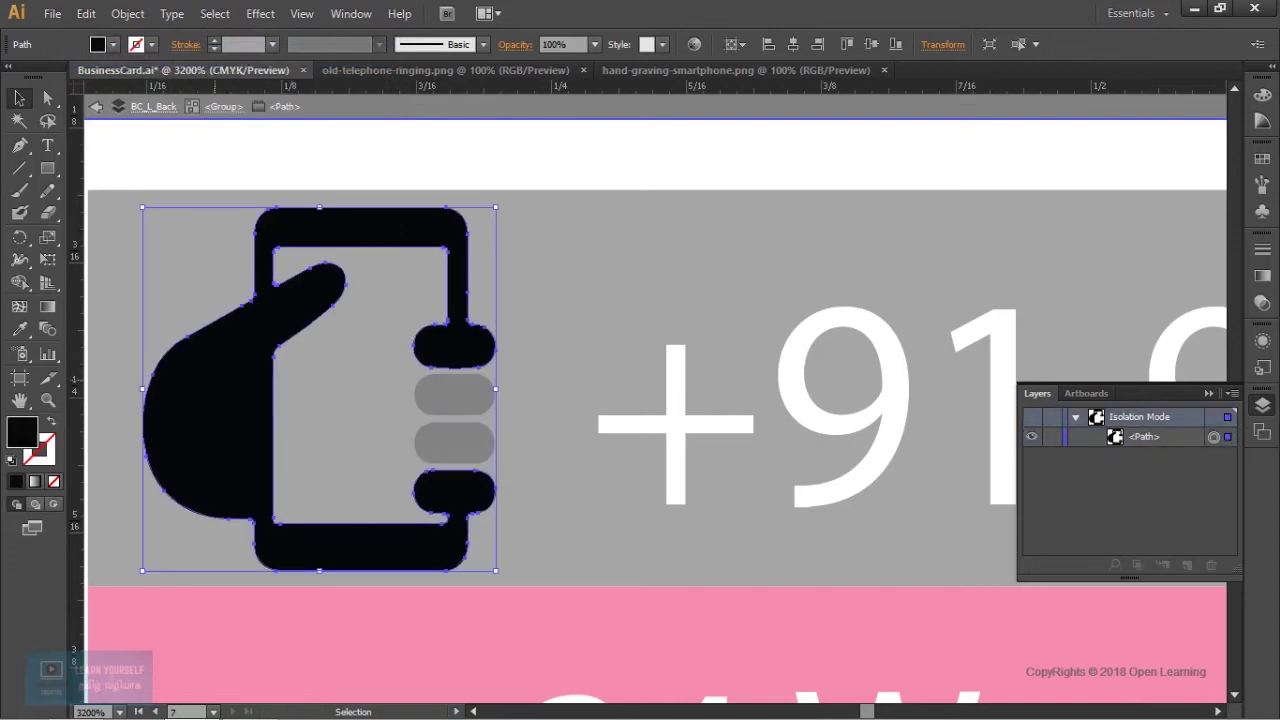
key("ctrl+z")
key("ctrl+z")
key("ctrl+z")
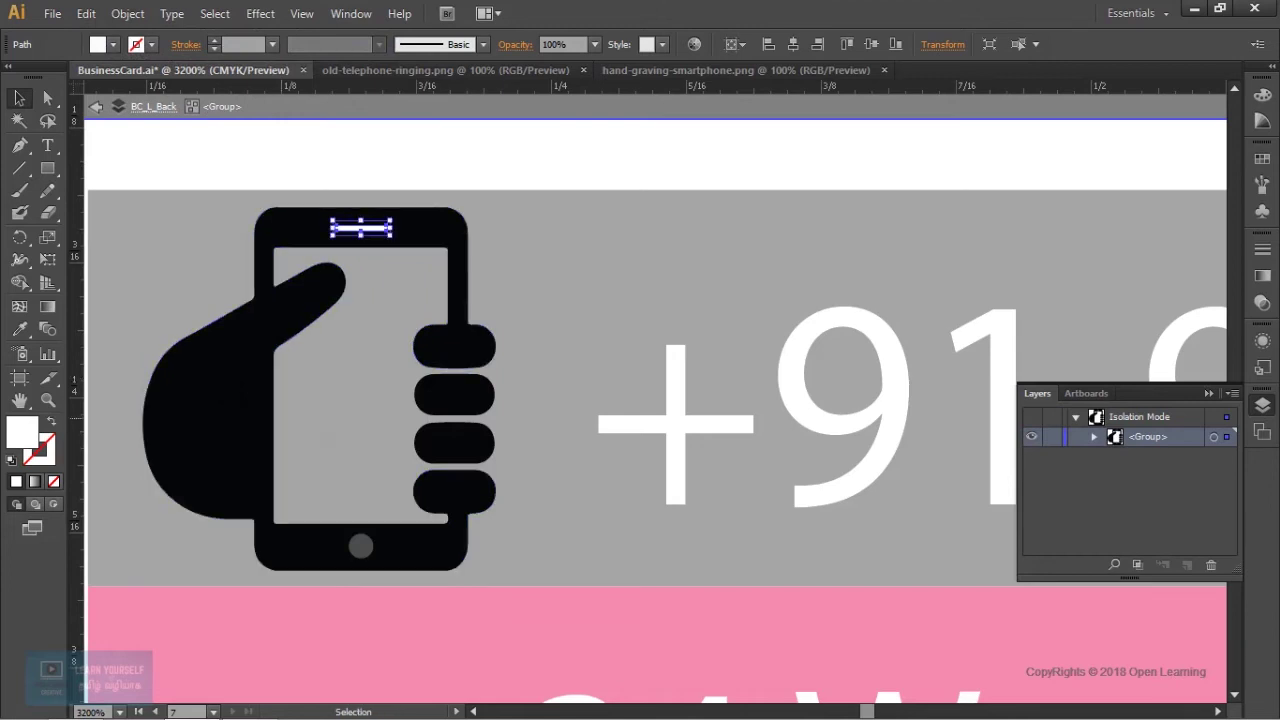
Zoom in and fill the phone's speaker slot with grey sampled by the Eyedropper
key("ctrl+equal")
scroll(640, 400, "up", 3)
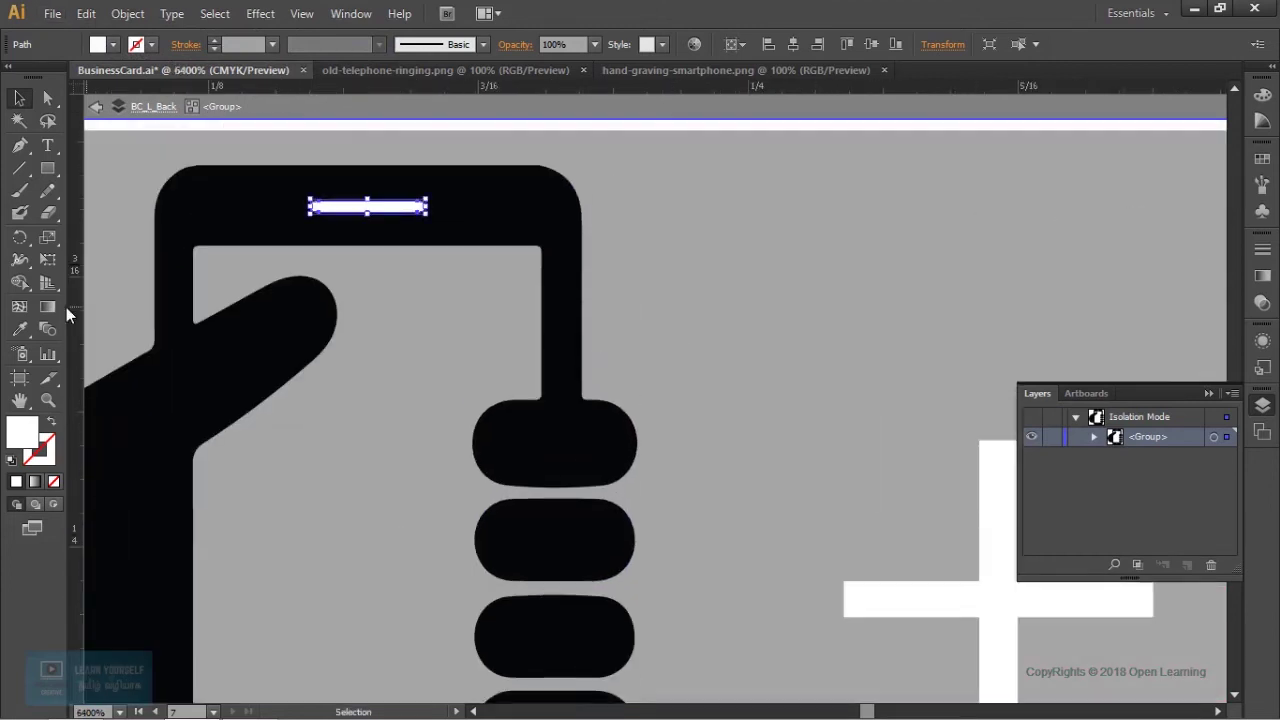
left_click(19, 329)
left_click(543, 316)
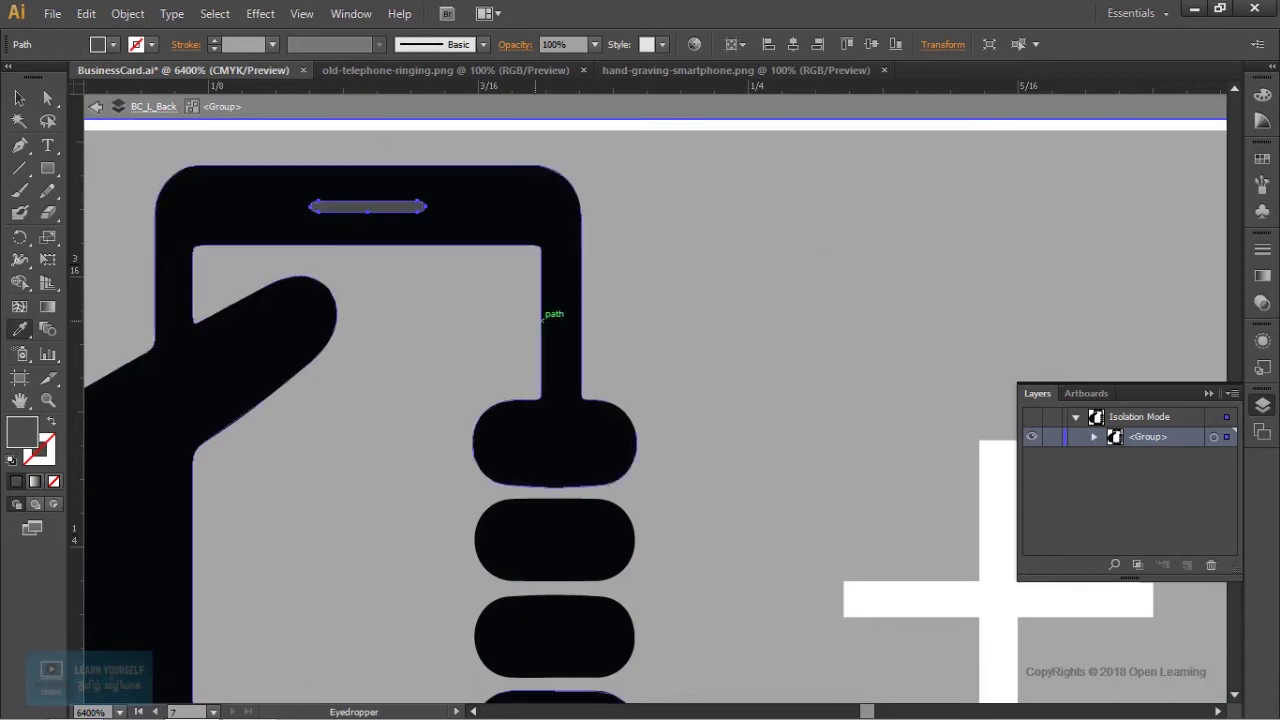
left_click(19, 97)
Fill the smartphone outline shape with white
left_click(560, 330)
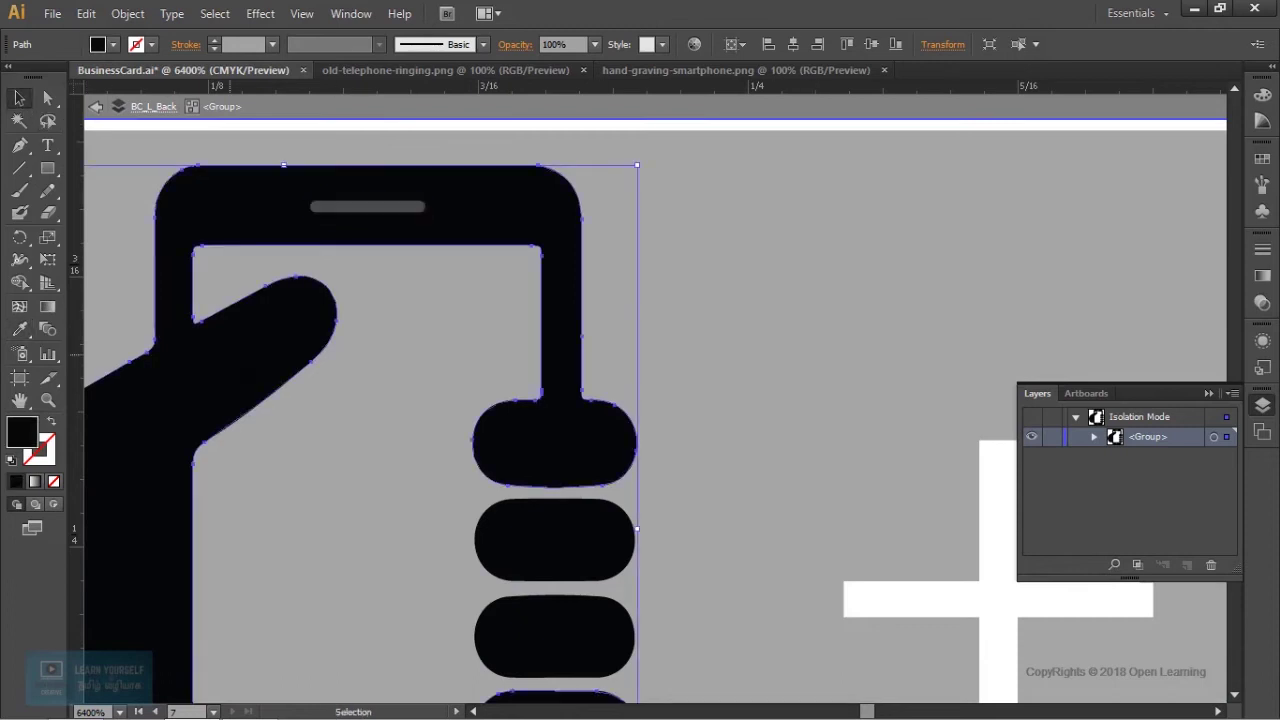
double_click(560, 330)
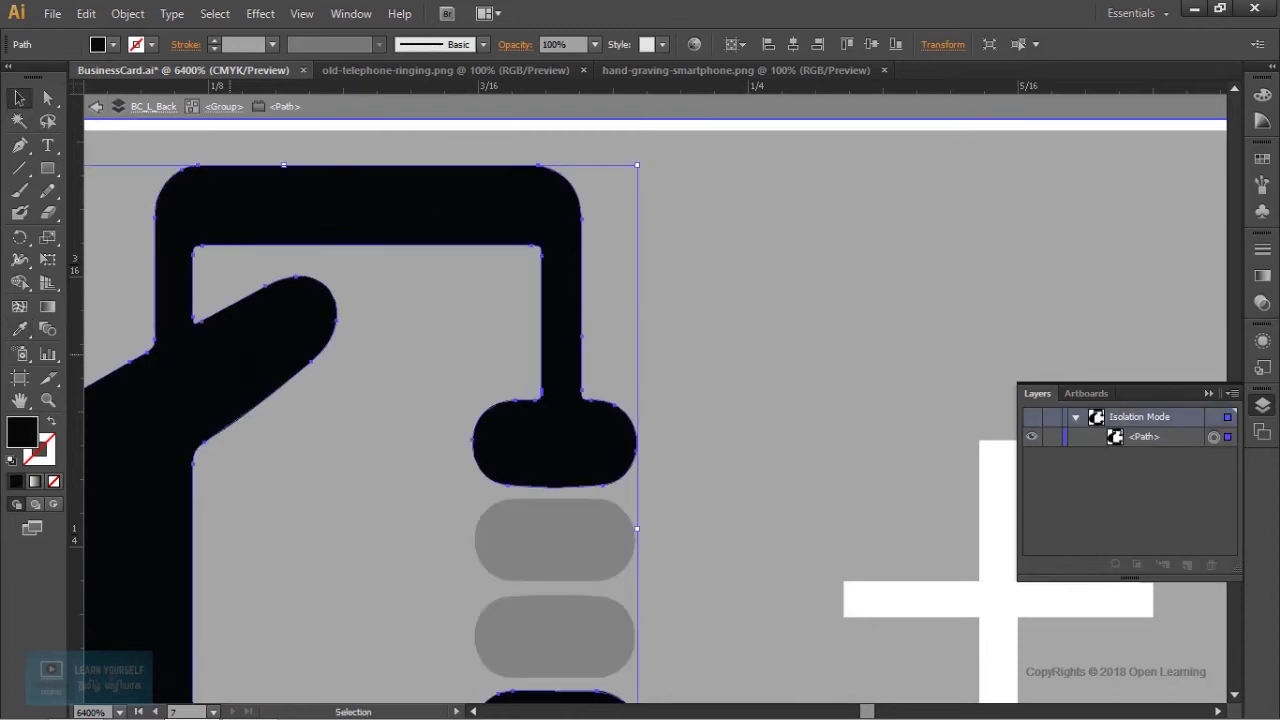
double_click(18, 434)
left_click(743, 256)
left_click(1158, 260)
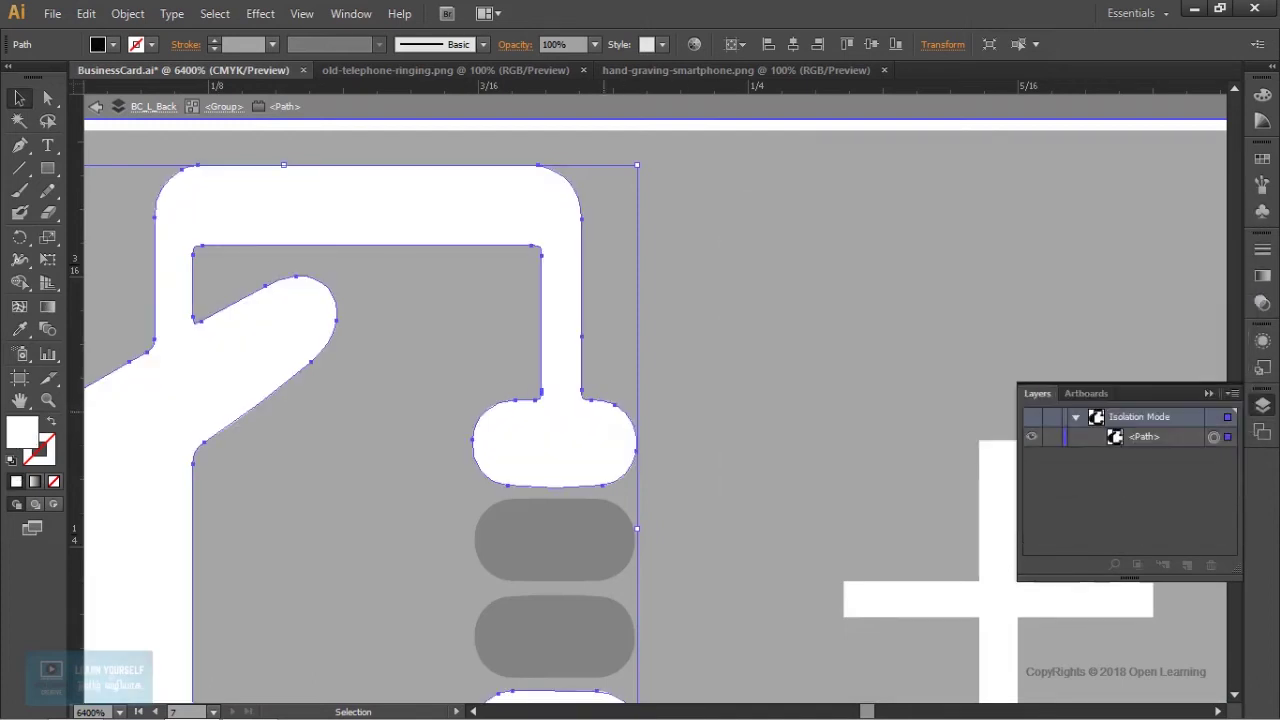
key("ctrl+shift+a")
key("Escape")
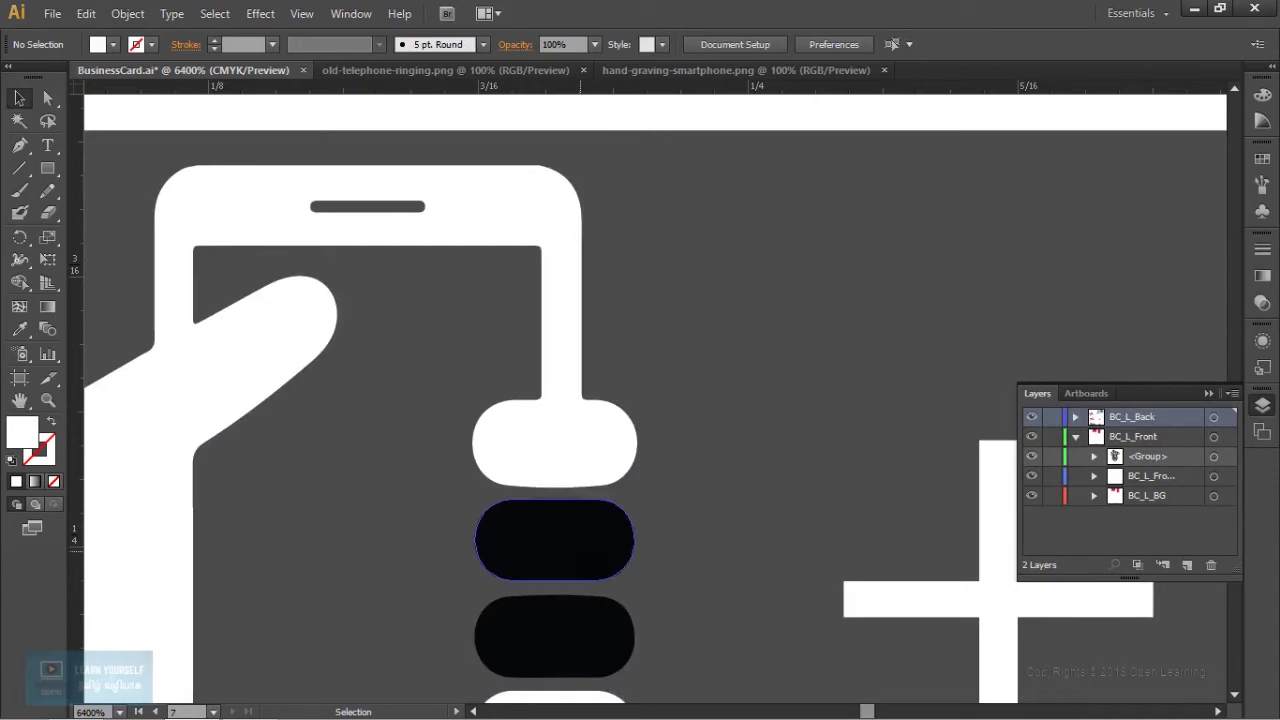
Recolour the upper and lower black finger shapes white
double_click(554, 540)
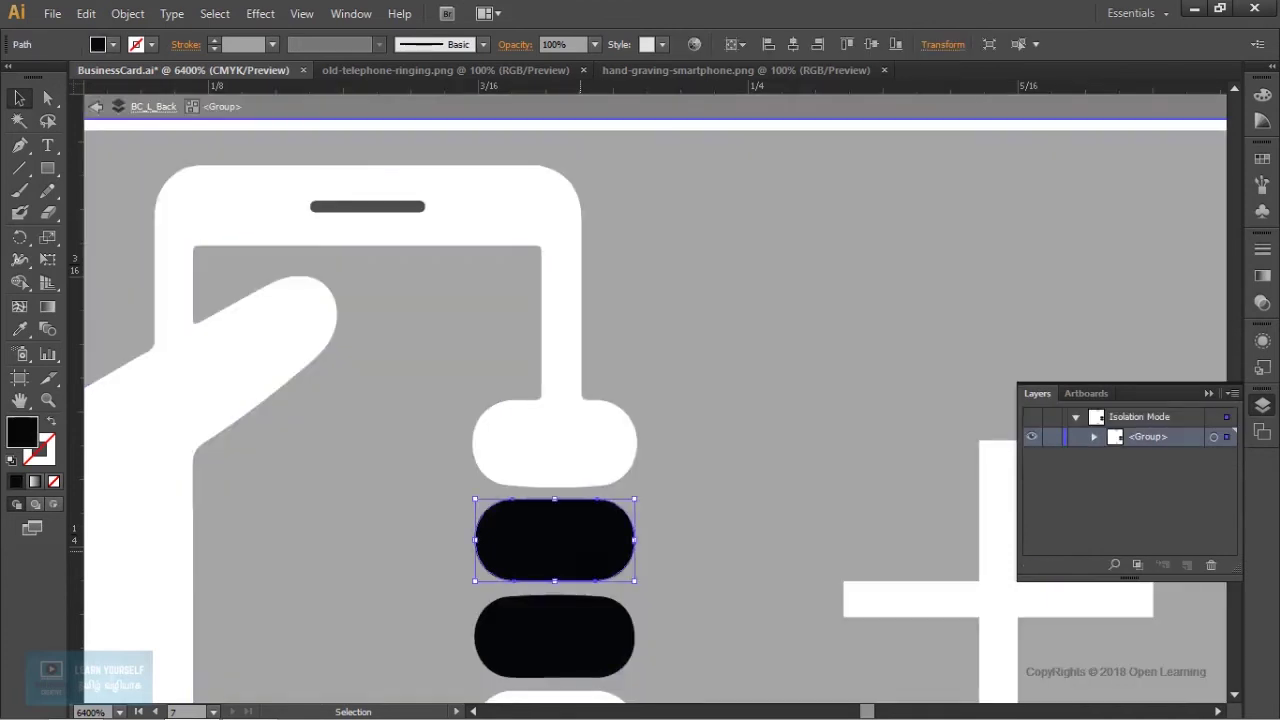
scroll(640, 400, "down", 3)
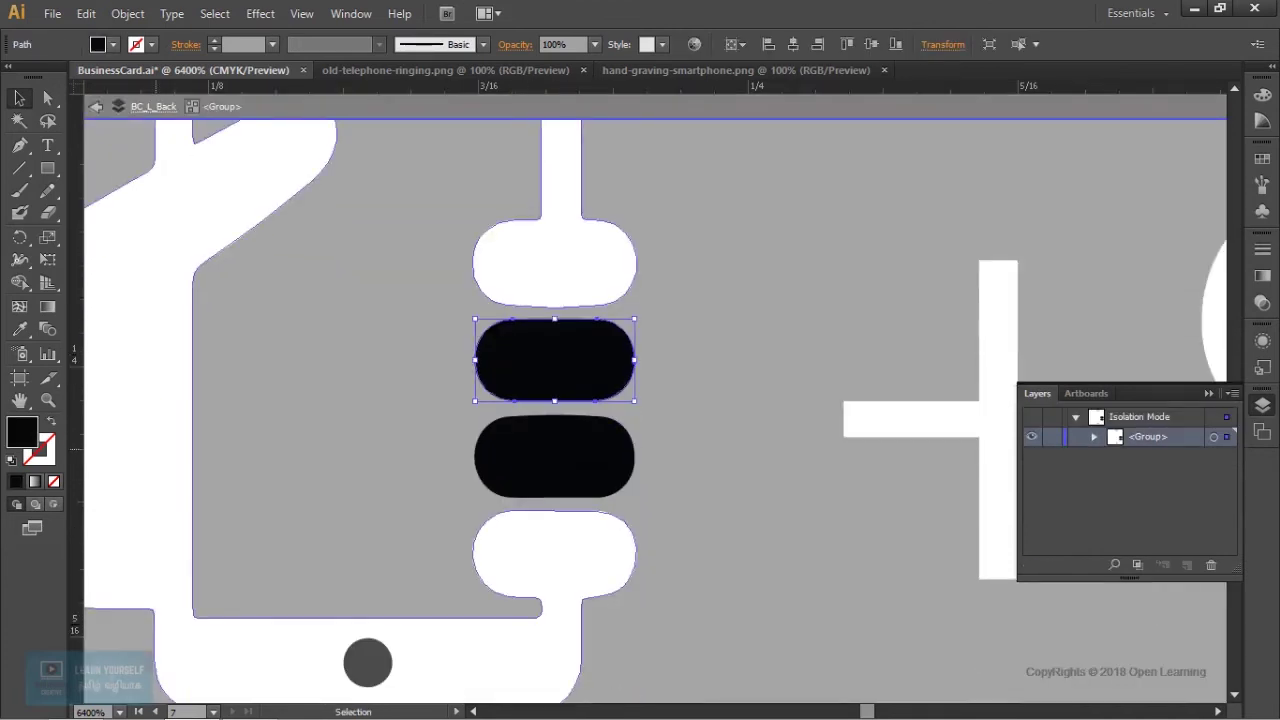
double_click(22, 432)
left_click(731, 249)
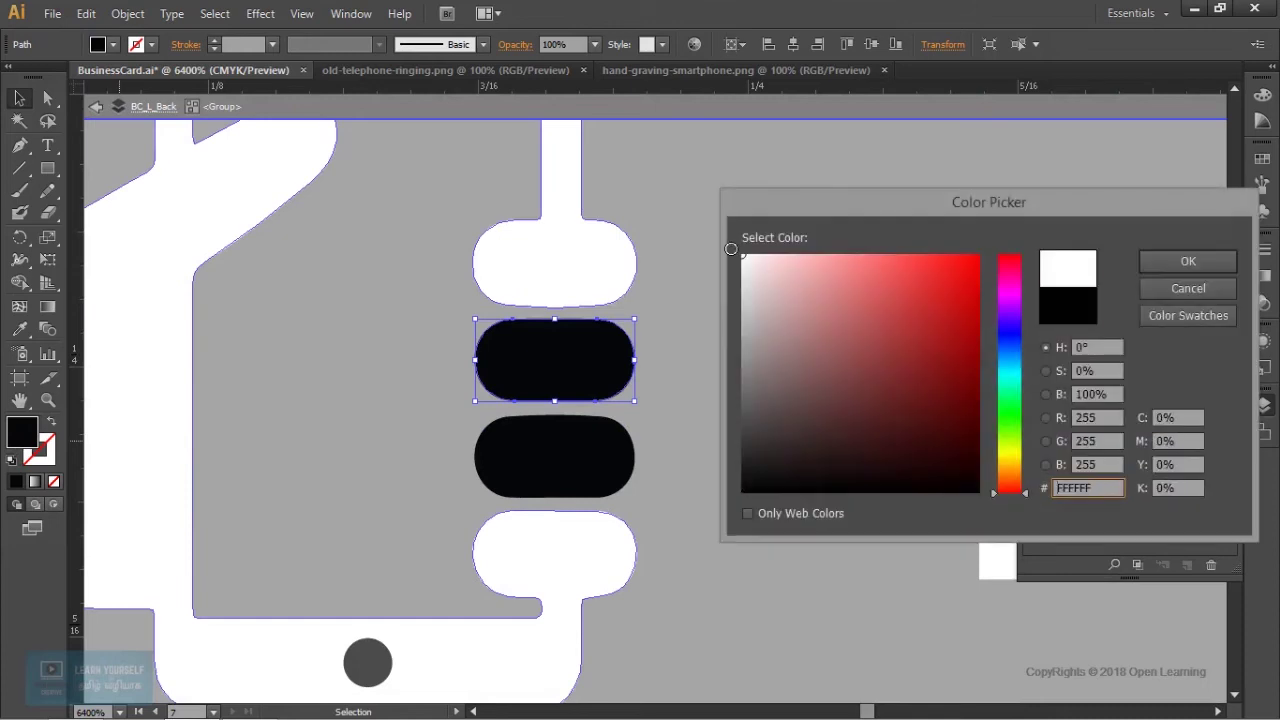
left_click(1180, 261)
left_click(554, 456)
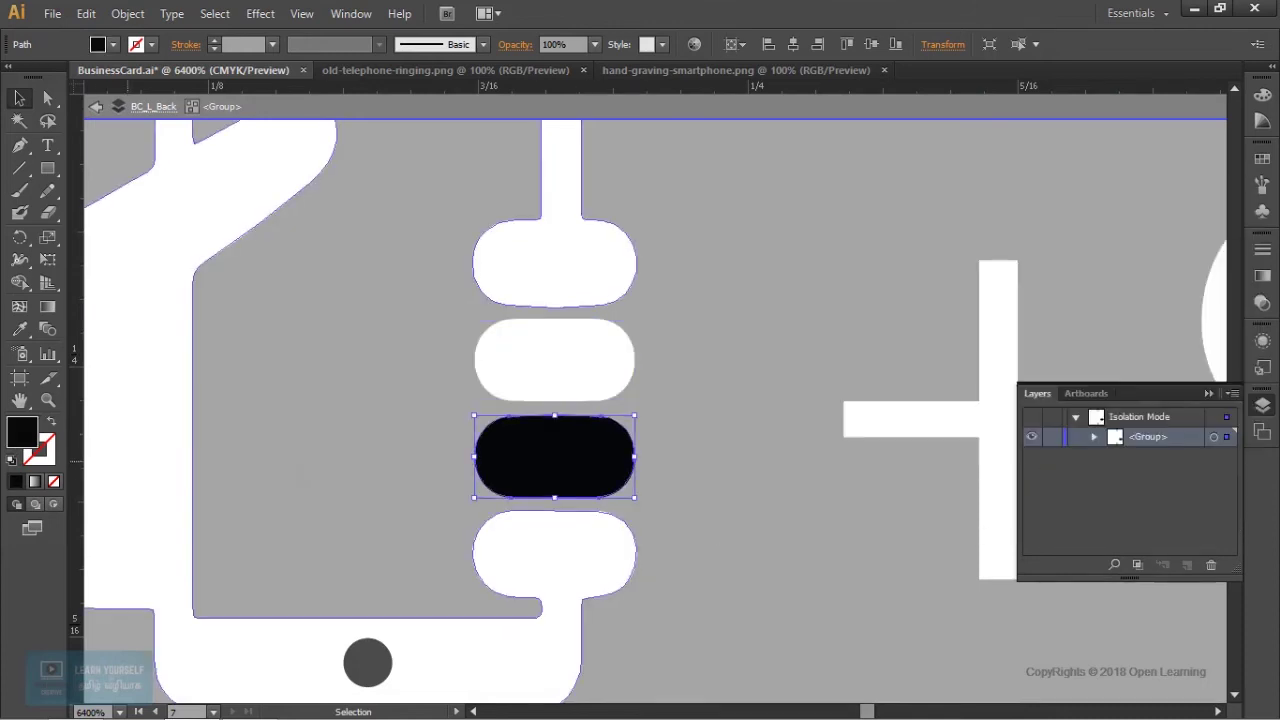
double_click(29, 432)
left_click(743, 260)
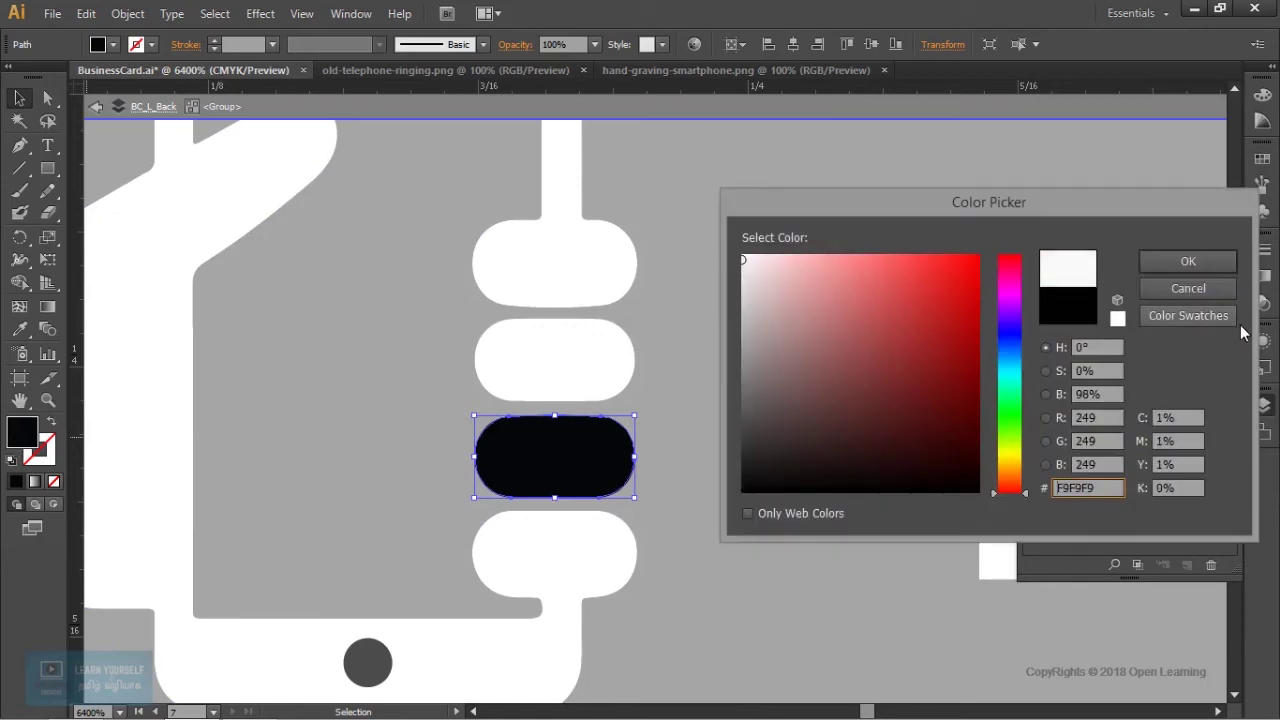
left_click(1200, 259)
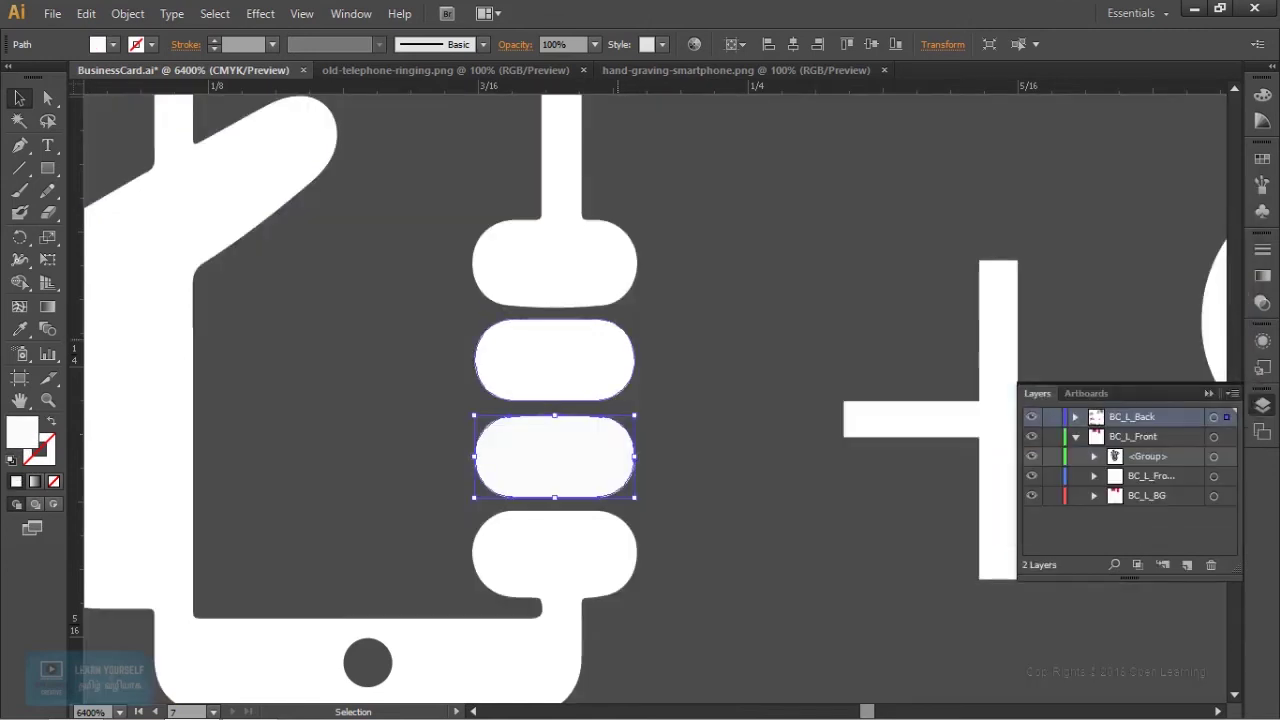
scroll(623, 447, "down", 1)
scroll(623, 447, "down", 1)
scroll(623, 447, "down", 1)
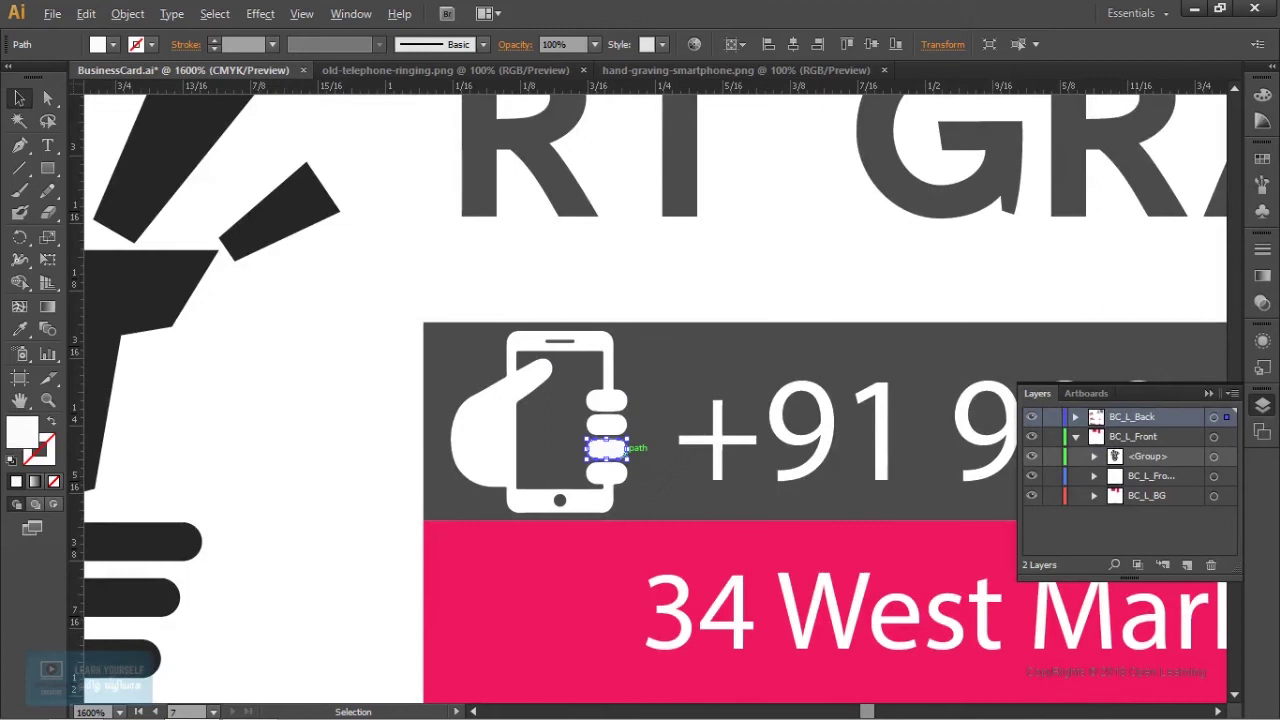
Pan to the ringing-telephone image and scale it down to icon size
scroll(623, 447, "down", 1)
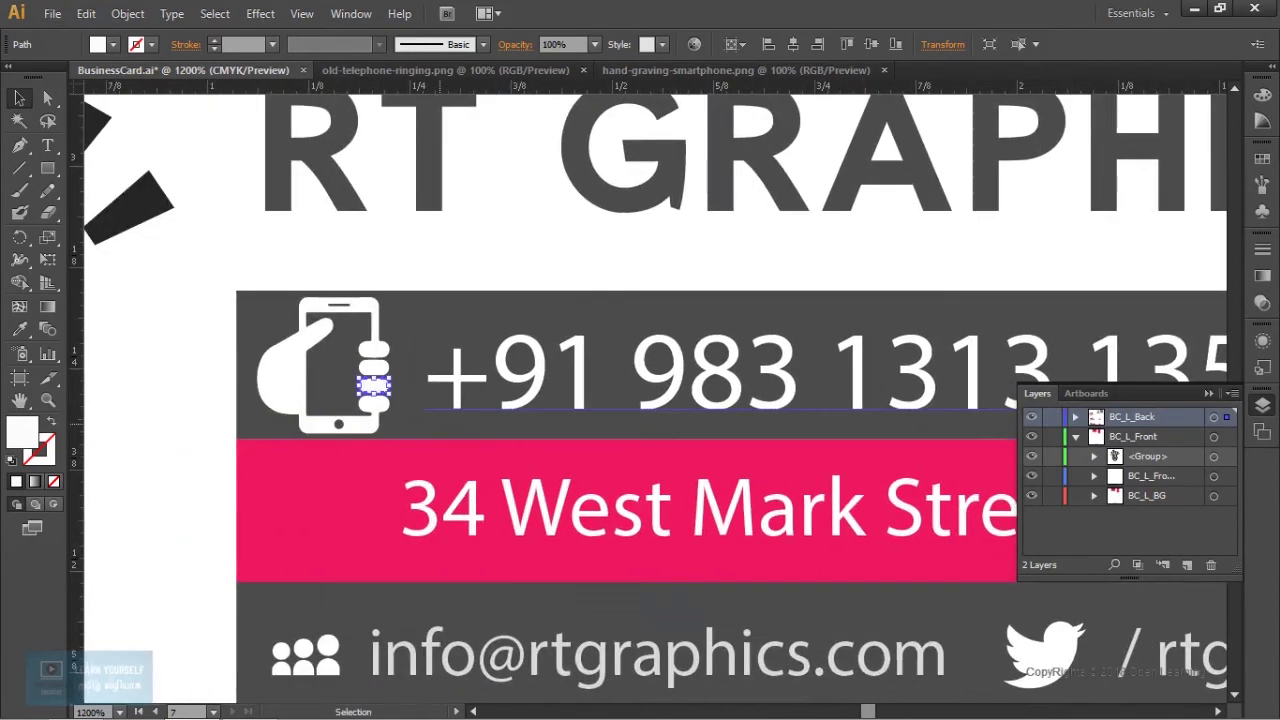
left_click_drag(800, 400, 260, 400)
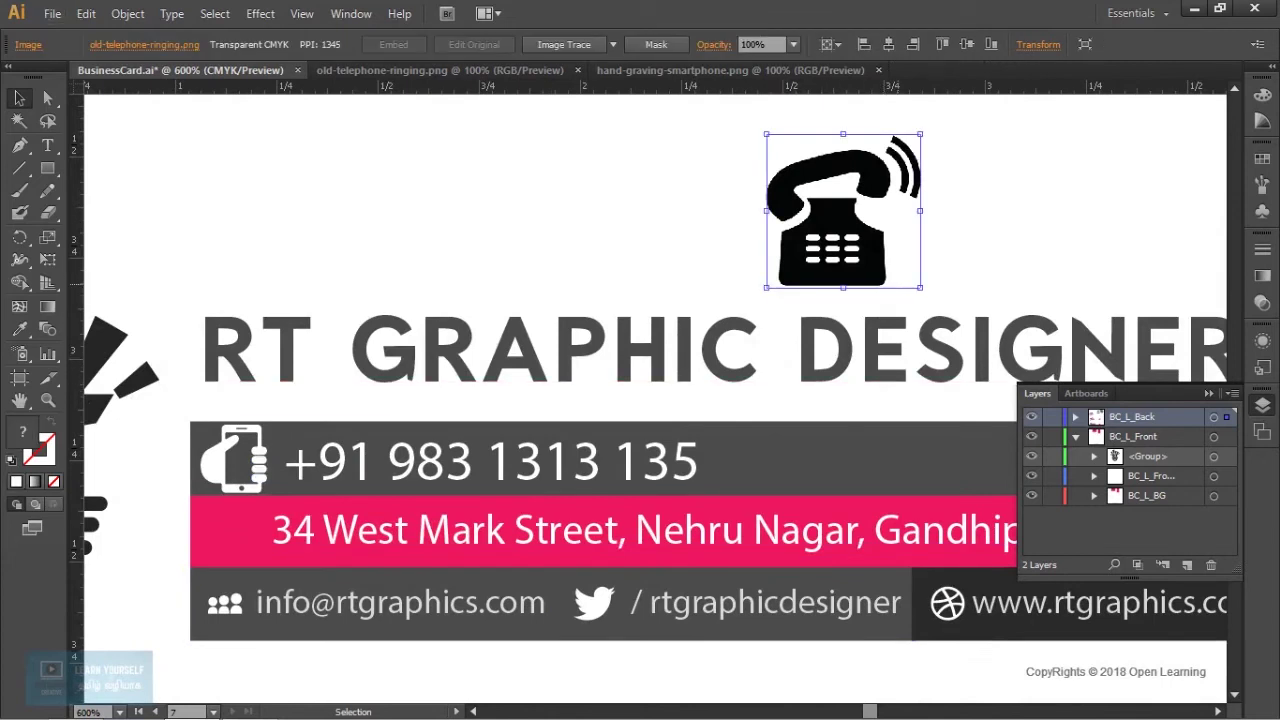
left_click_drag(921, 287, 832, 199)
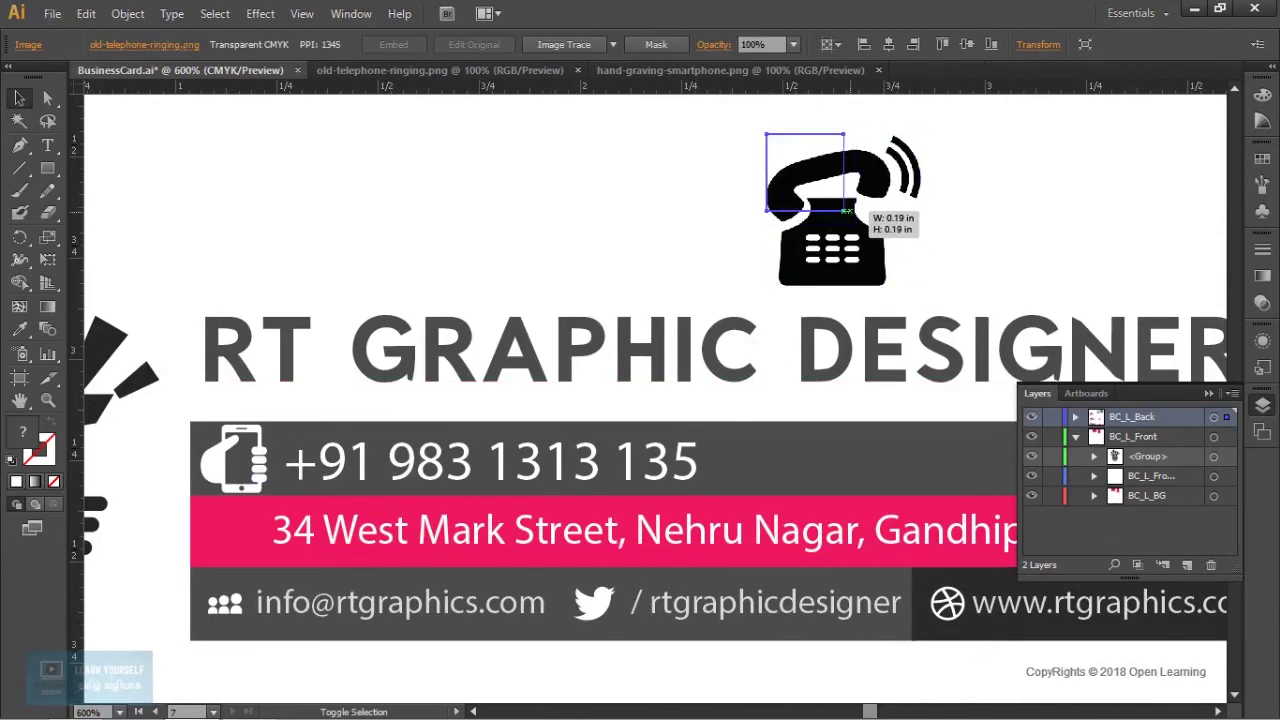
Move the small telephone into the dark phone bar, just right of the number
mouse_move(798, 165)
left_mouse_down()
mouse_move(750, 460)
mouse_move(781, 488)
mouse_move(748, 458)
mouse_move(812, 462)
left_mouse_up()
left_click_drag(812, 462, 400, 410)
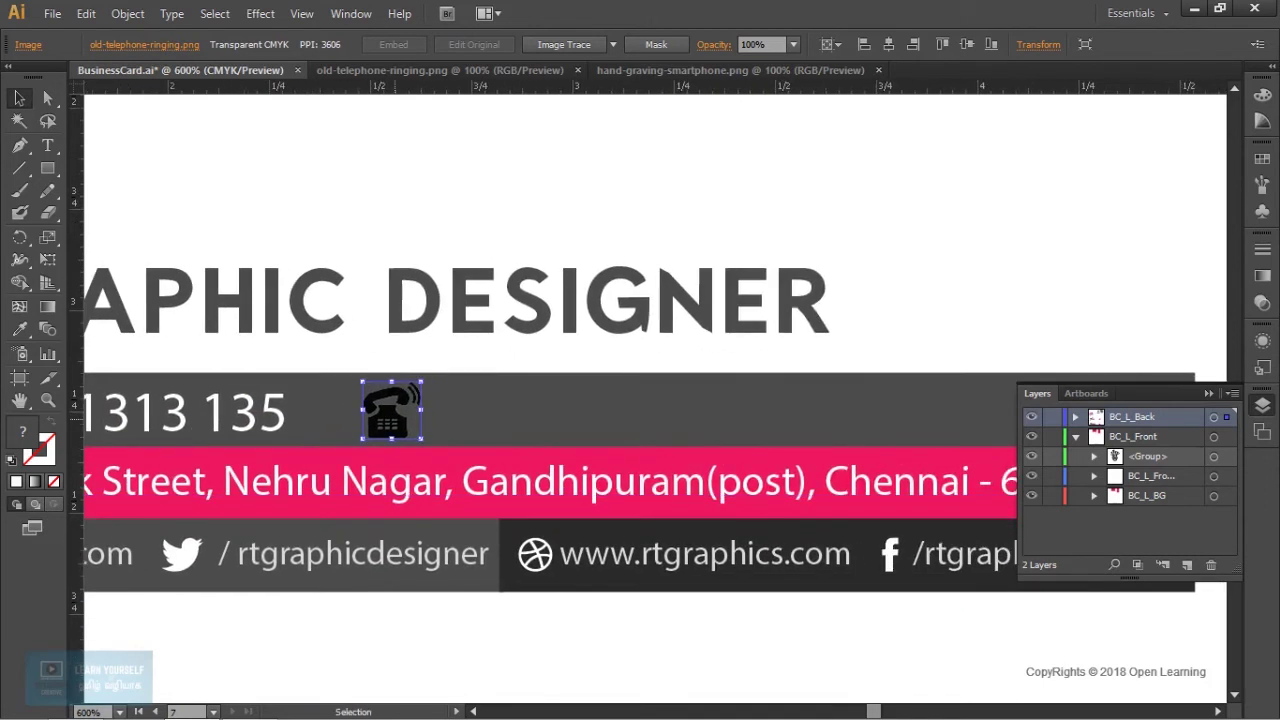
scroll(500, 440, "down", 2)
scroll(500, 440, "up", 1)
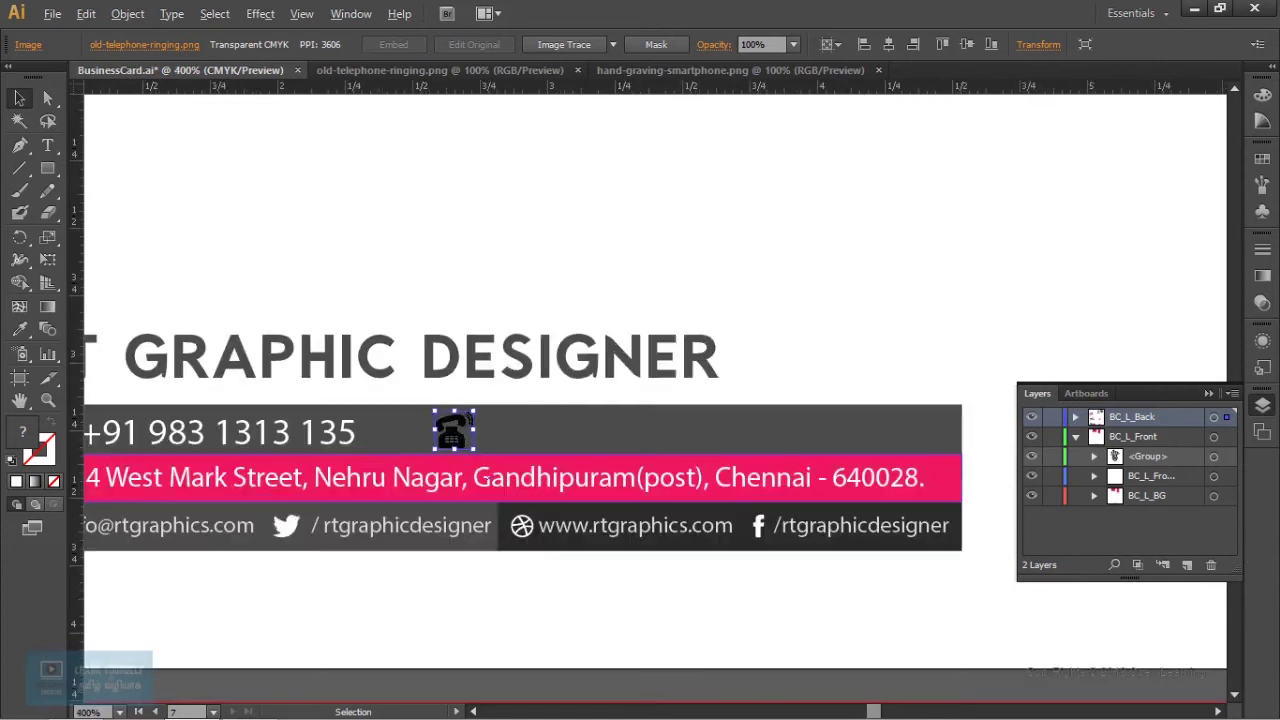
scroll(501, 470, "up", 1)
scroll(501, 470, "up", 2)
left_click_drag(343, 351, 560, 352)
scroll(570, 410, "up", 1)
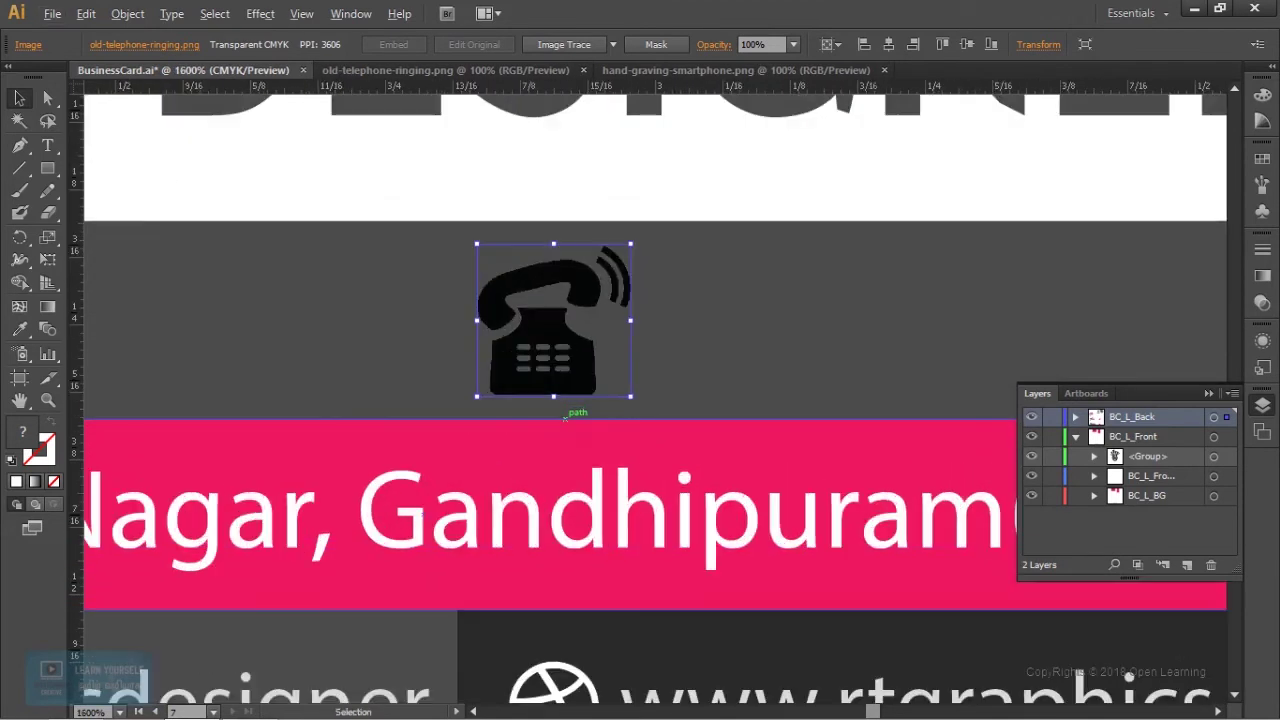
scroll(570, 415, "up", 1)
scroll(540, 480, "up", 2)
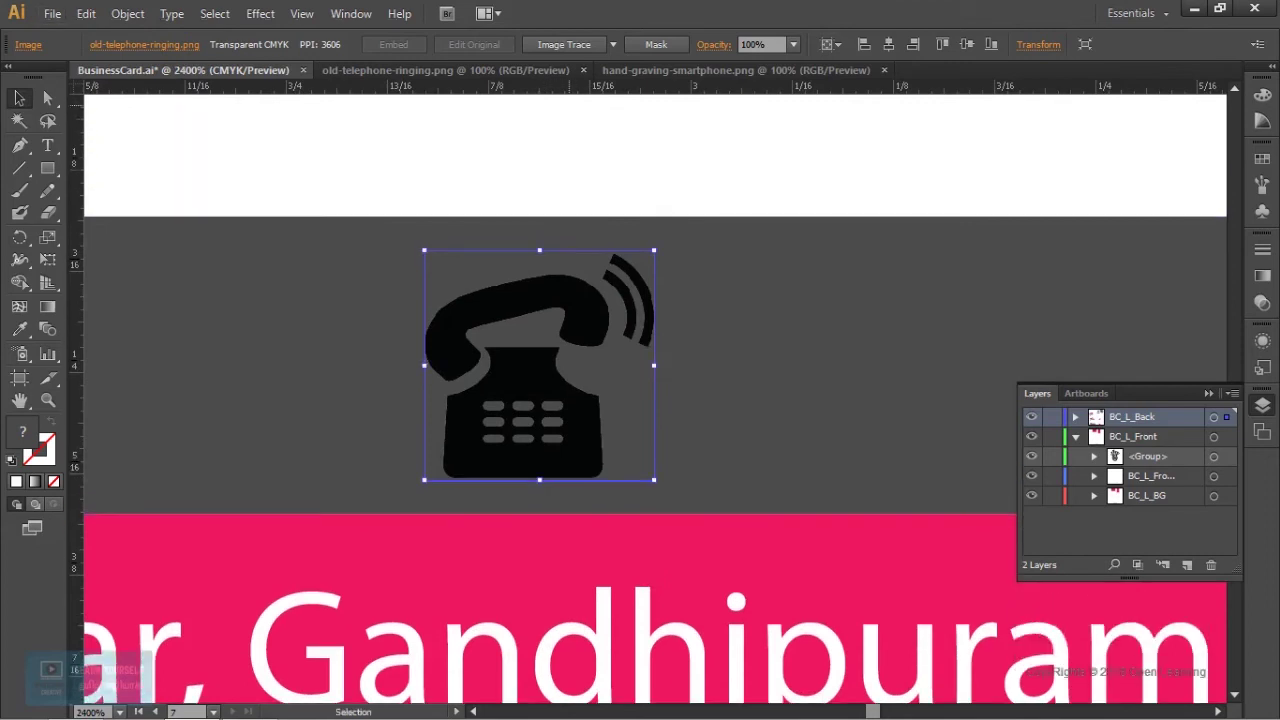
Trace the telephone image with the High Fidelity Photo preset and expand it into paths
left_click(613, 44)
left_click(652, 104)
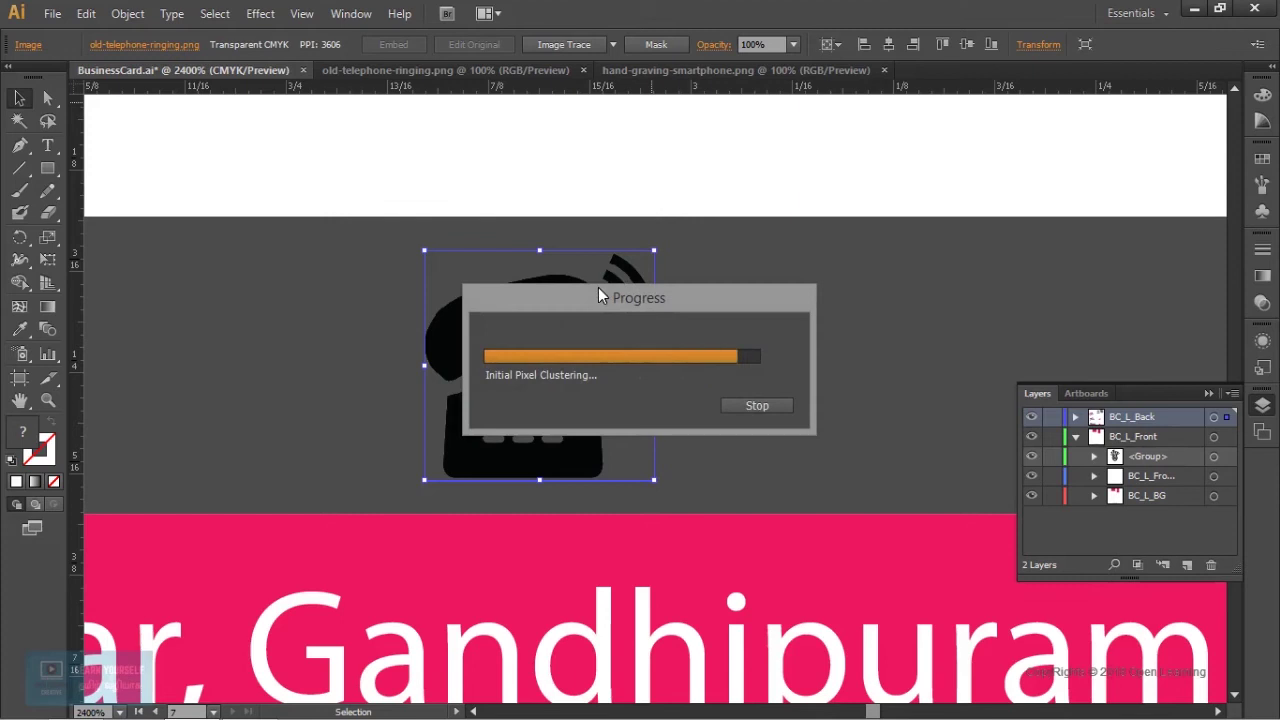
double_click(540, 365)
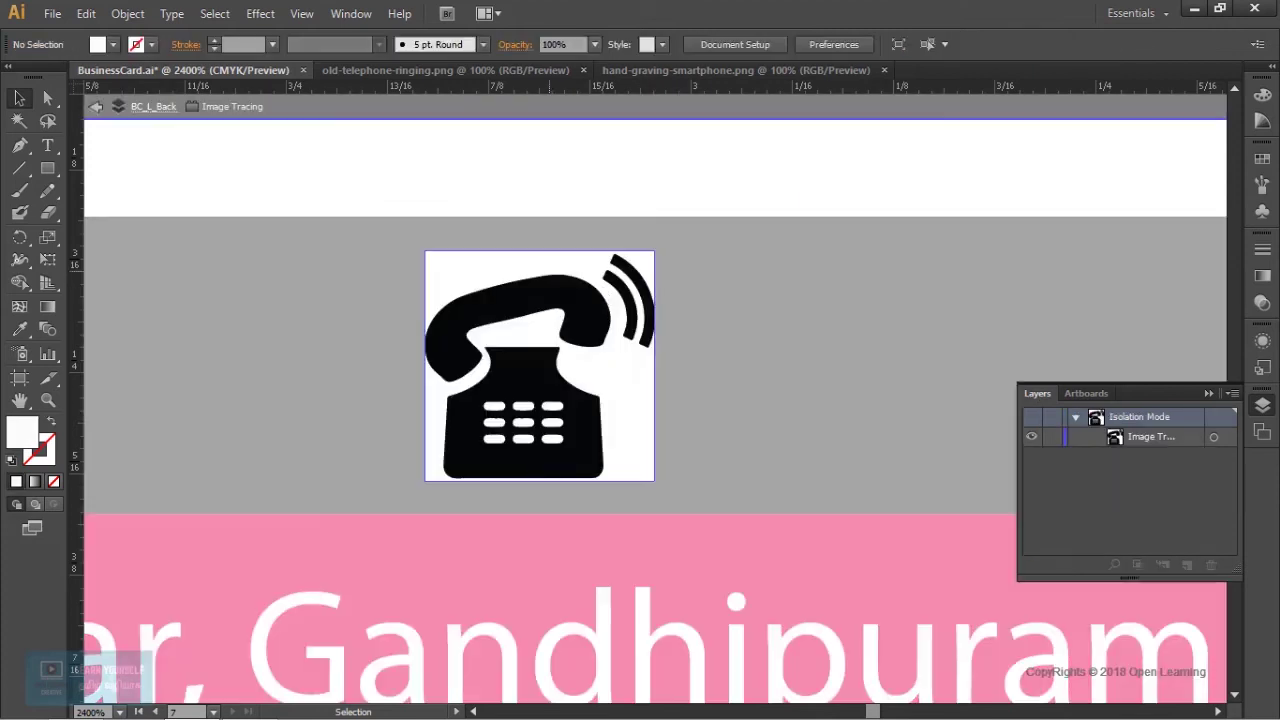
left_click(540, 365)
left_click(478, 46)
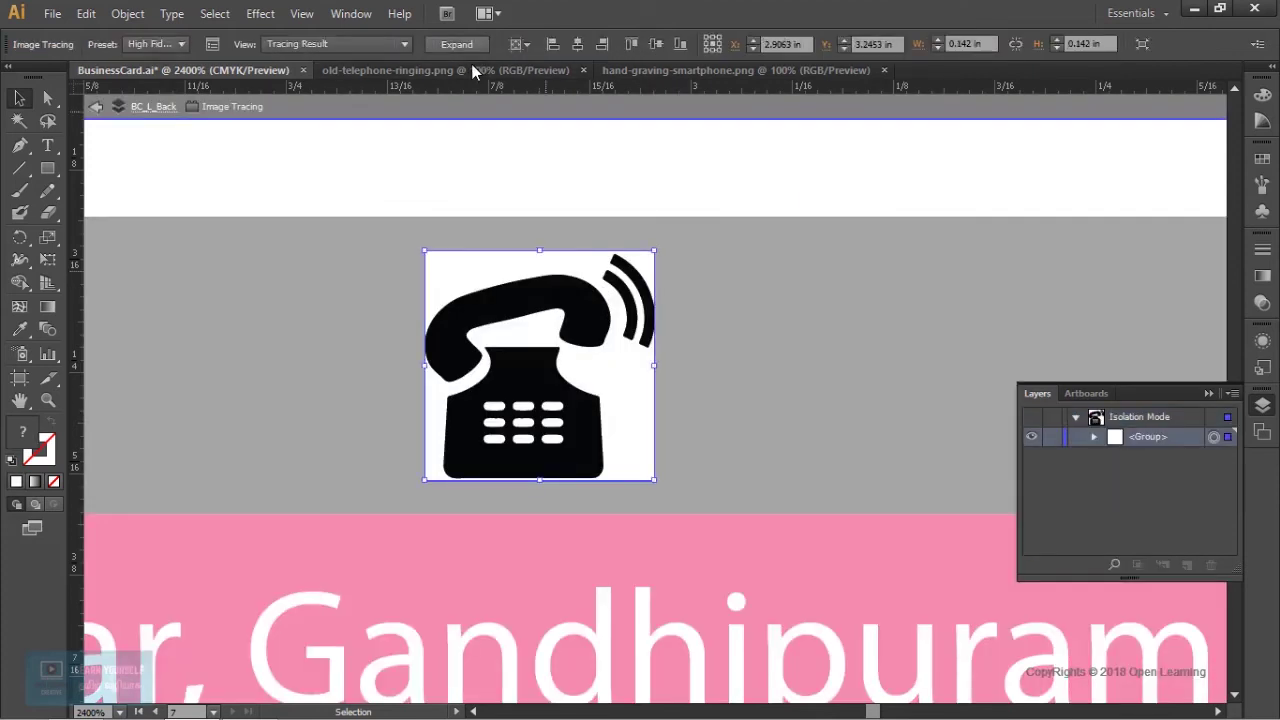
scroll(564, 400, "up", 2)
double_click(564, 400)
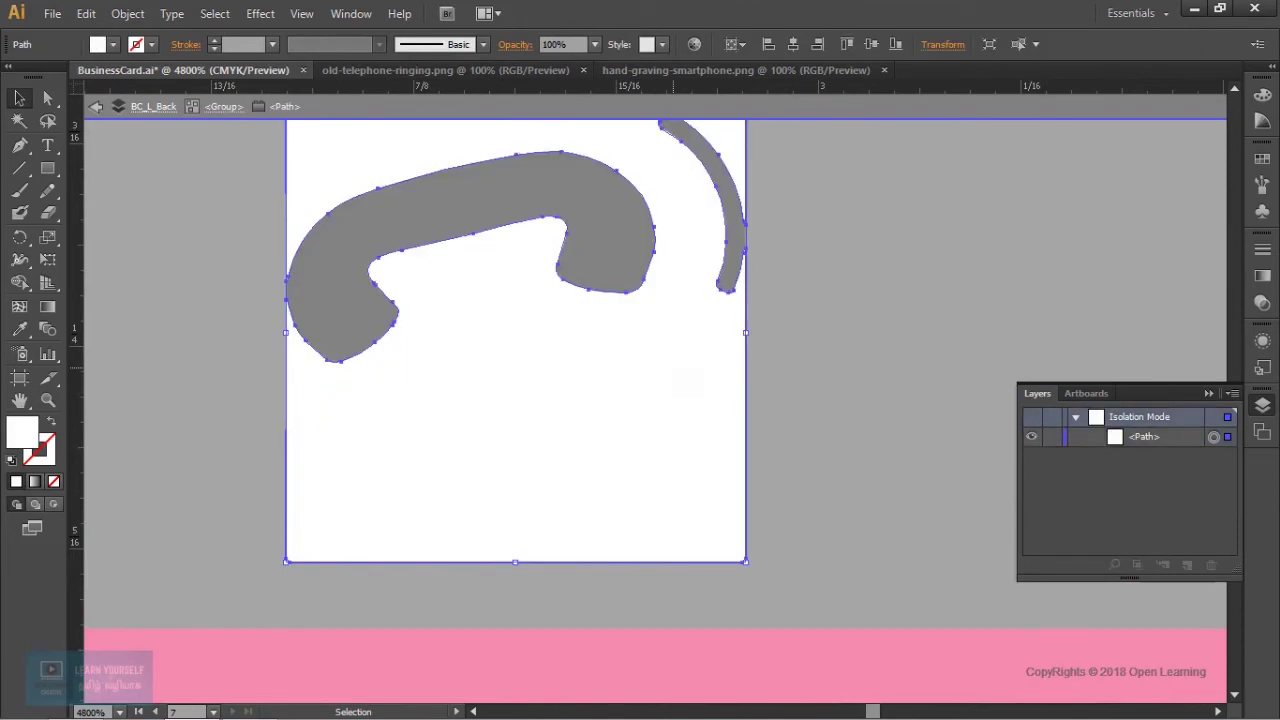
Delete the white background shape behind the traced telephone
key("Delete")
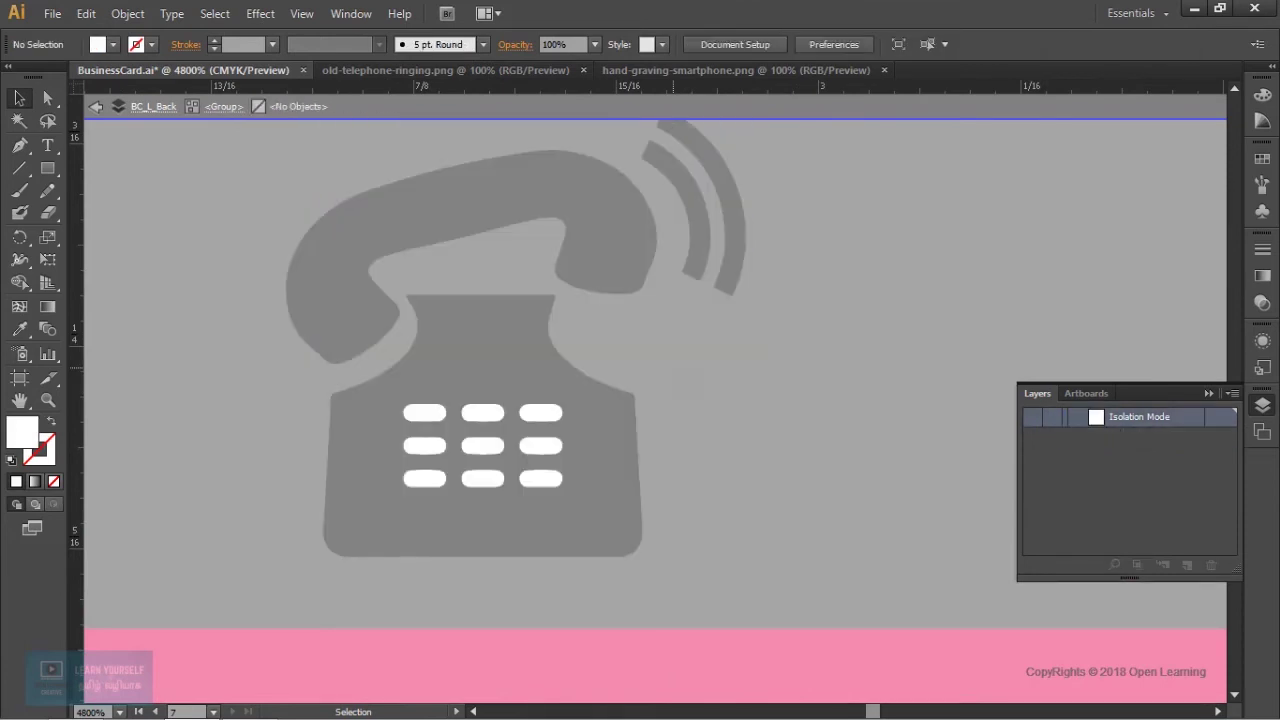
key("Escape")
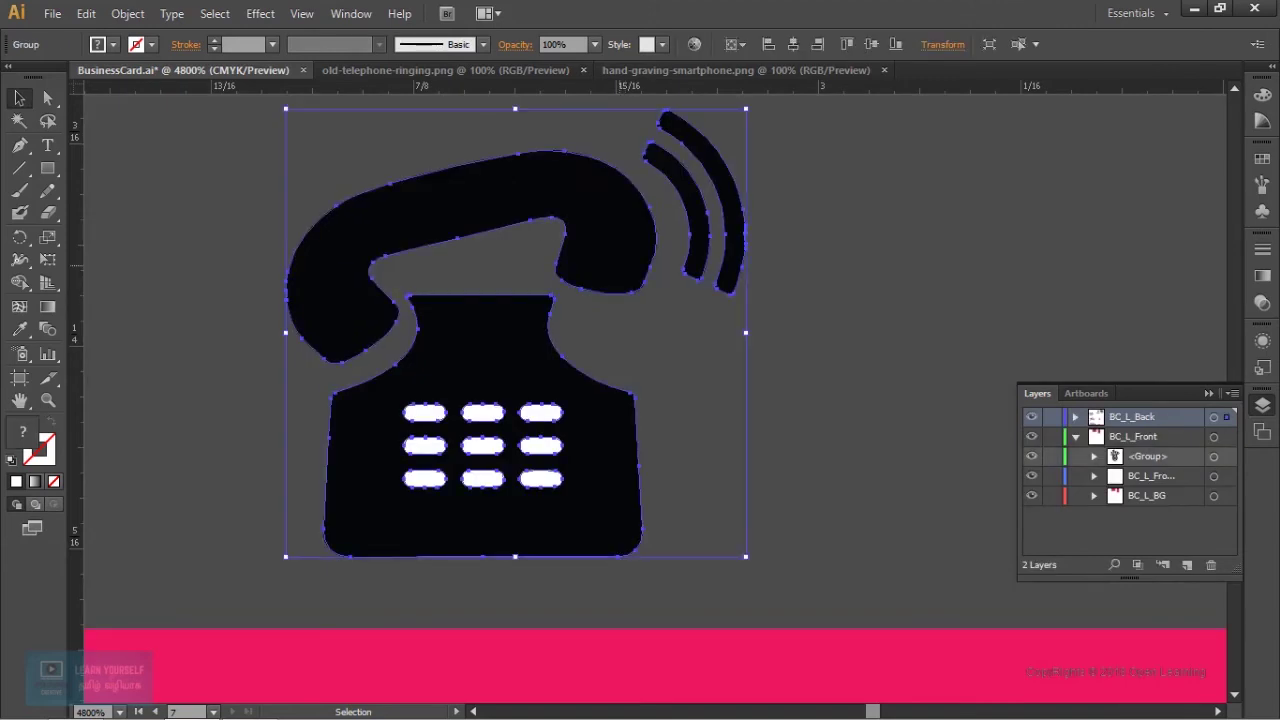
scroll(620, 492, "up", 1)
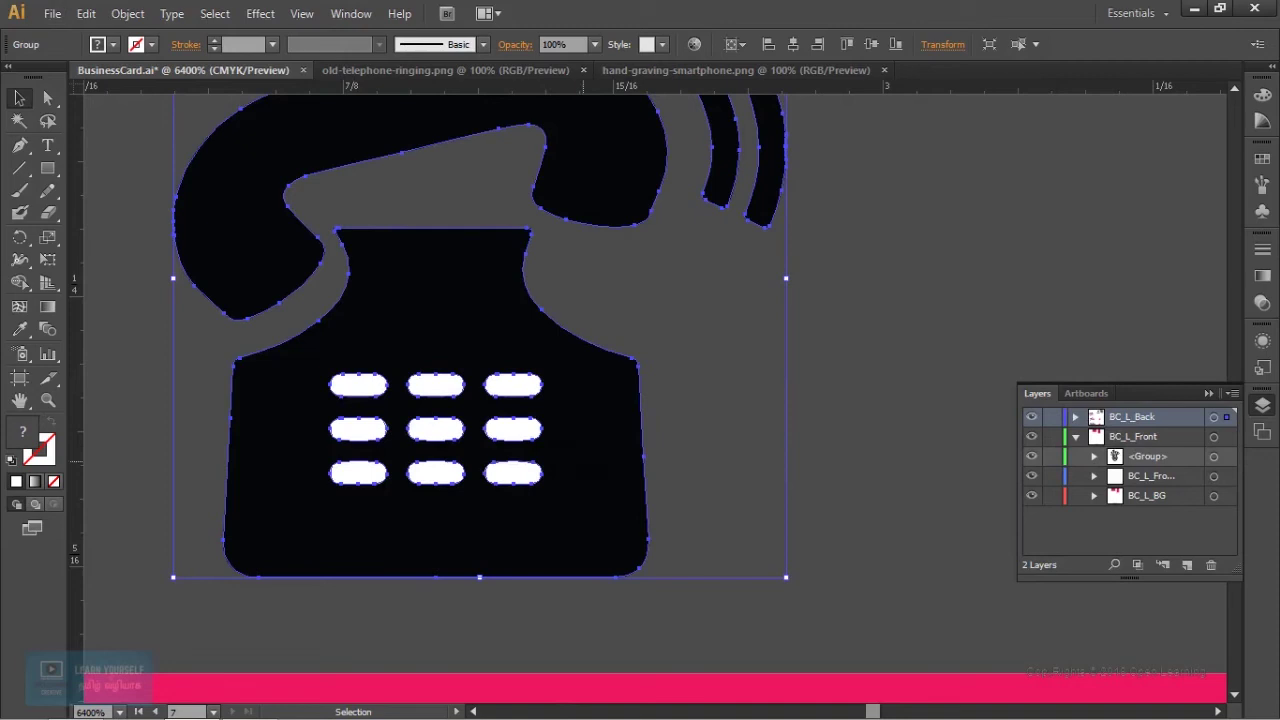
Inspect the top-middle keypad button's fill colour, leaving it unchanged
double_click(475, 400)
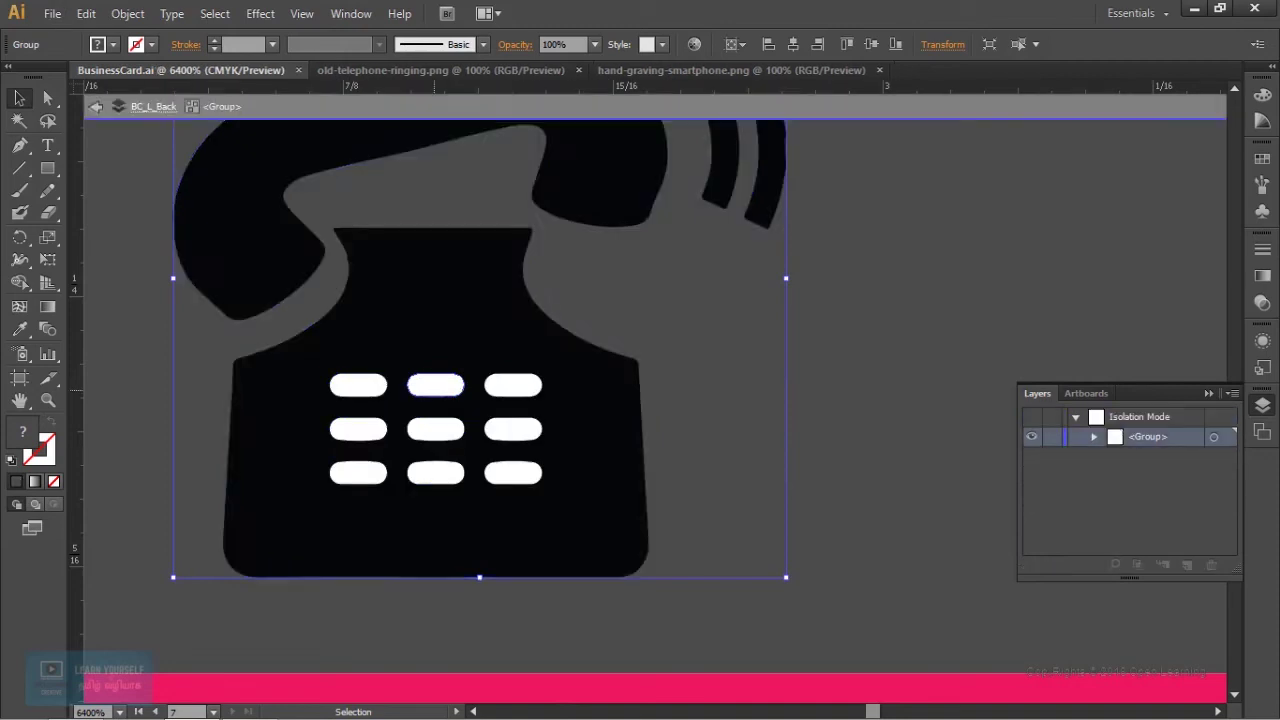
left_click(435, 385)
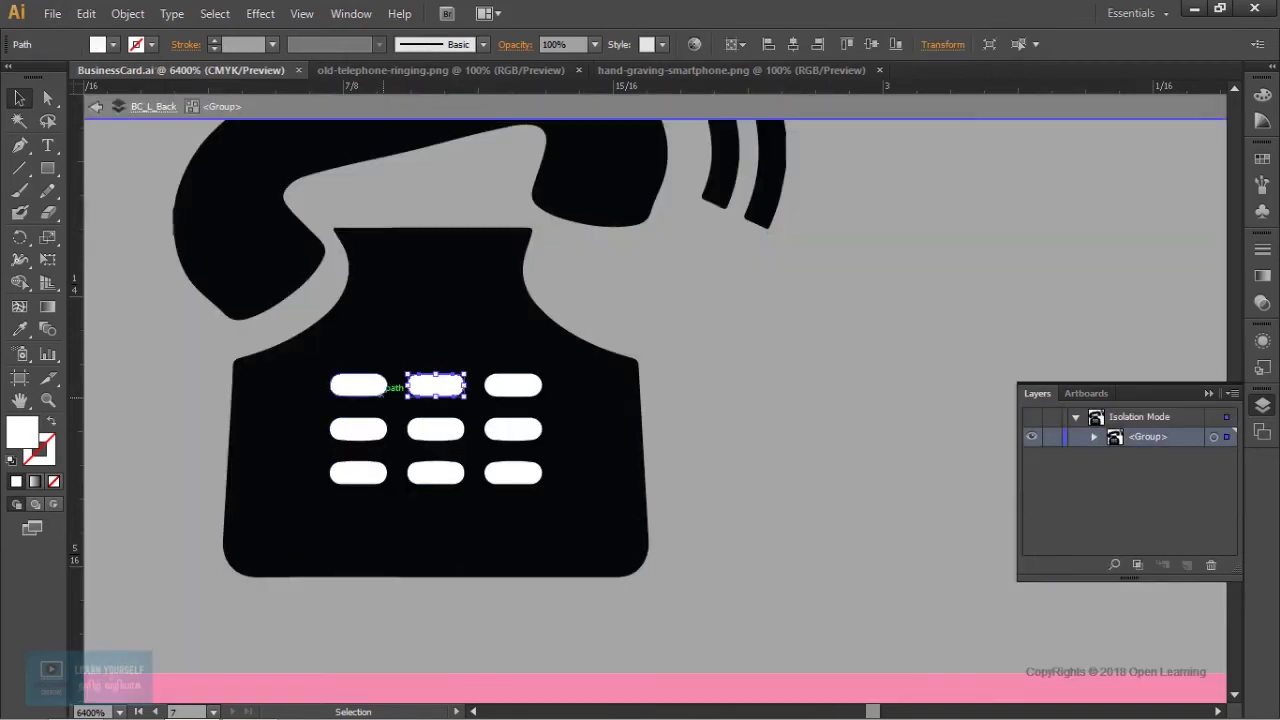
double_click(435, 386)
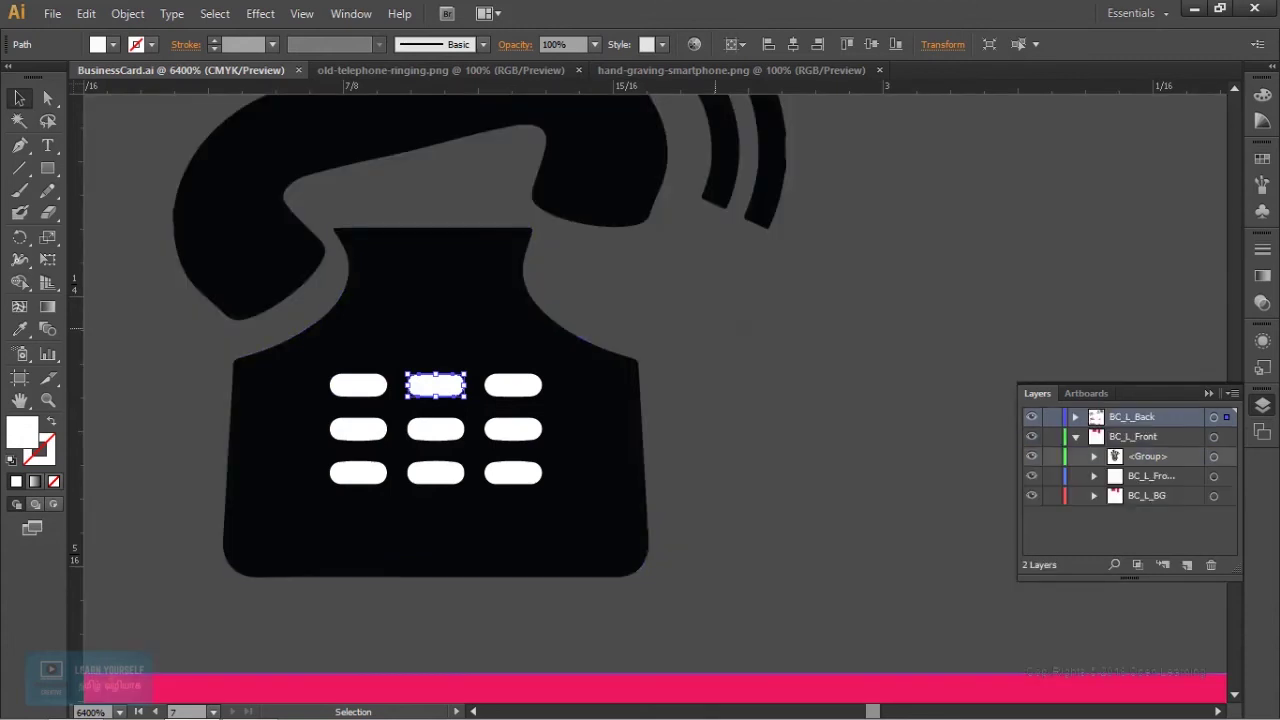
double_click(24, 430)
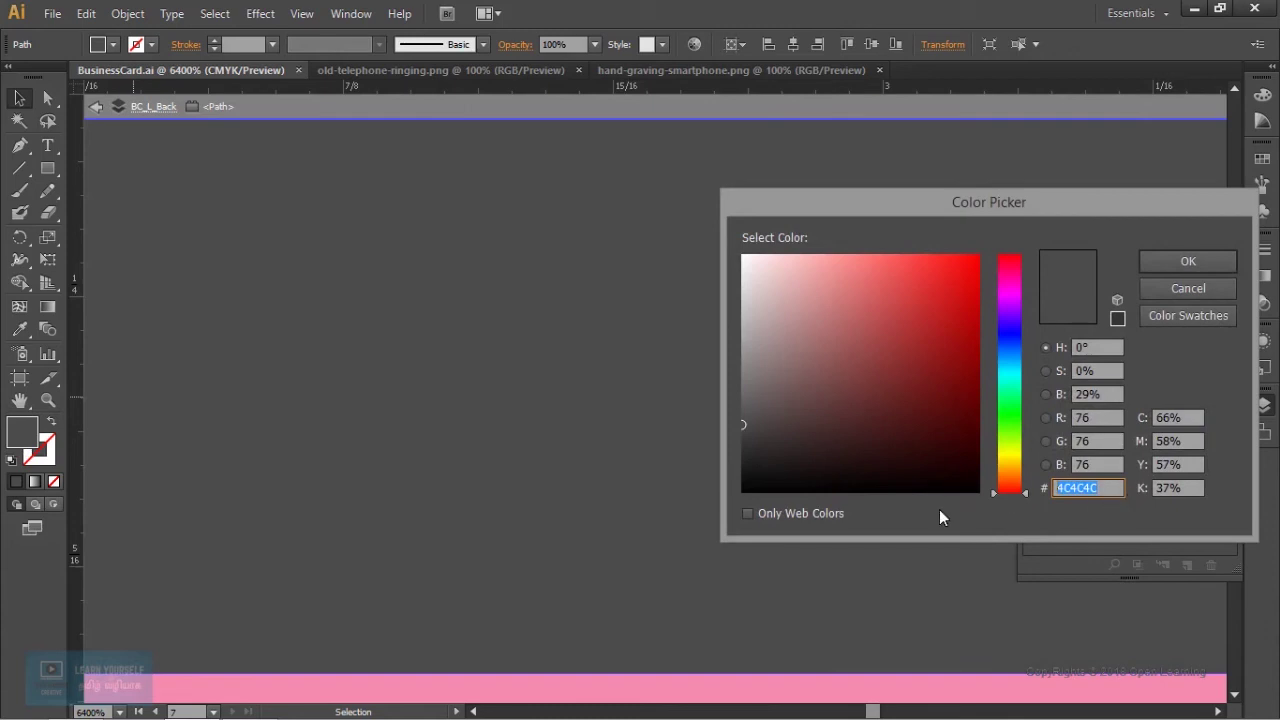
left_click(1214, 295)
key("Escape")
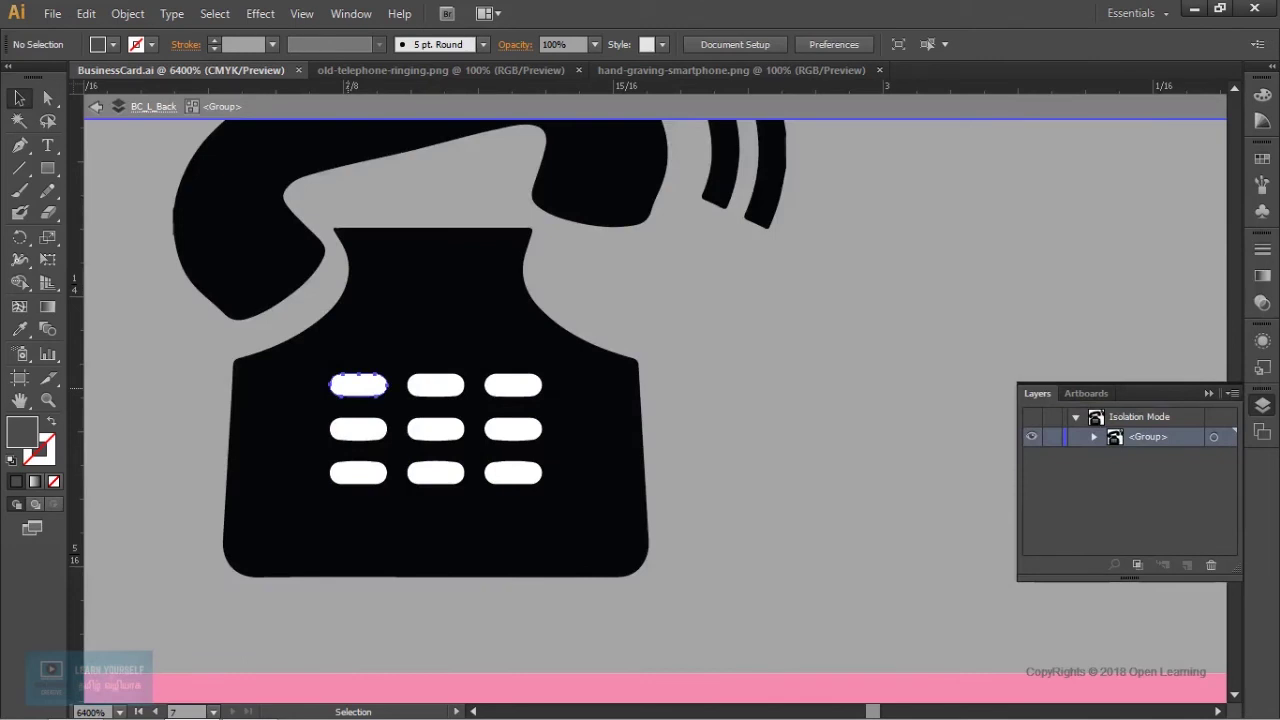
Fill all nine keypad buttons with dark grey #4C4C4C
left_click(358, 385)
left_click(435, 385, "shift")
left_click(513, 385, "shift")
left_click(358, 429, "shift")
left_click(435, 429, "shift")
left_click(513, 429, "shift")
left_click(358, 473, "shift")
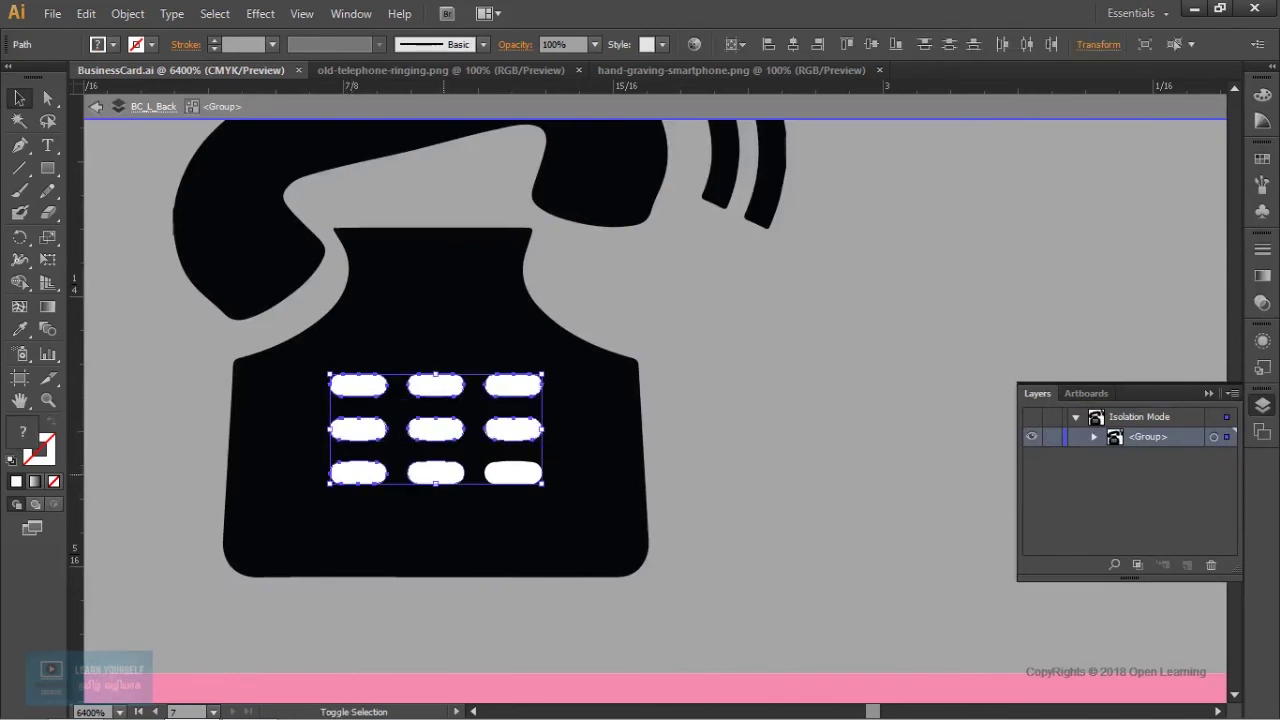
left_click(435, 473, "shift")
left_click(513, 473, "shift")
double_click(25, 431)
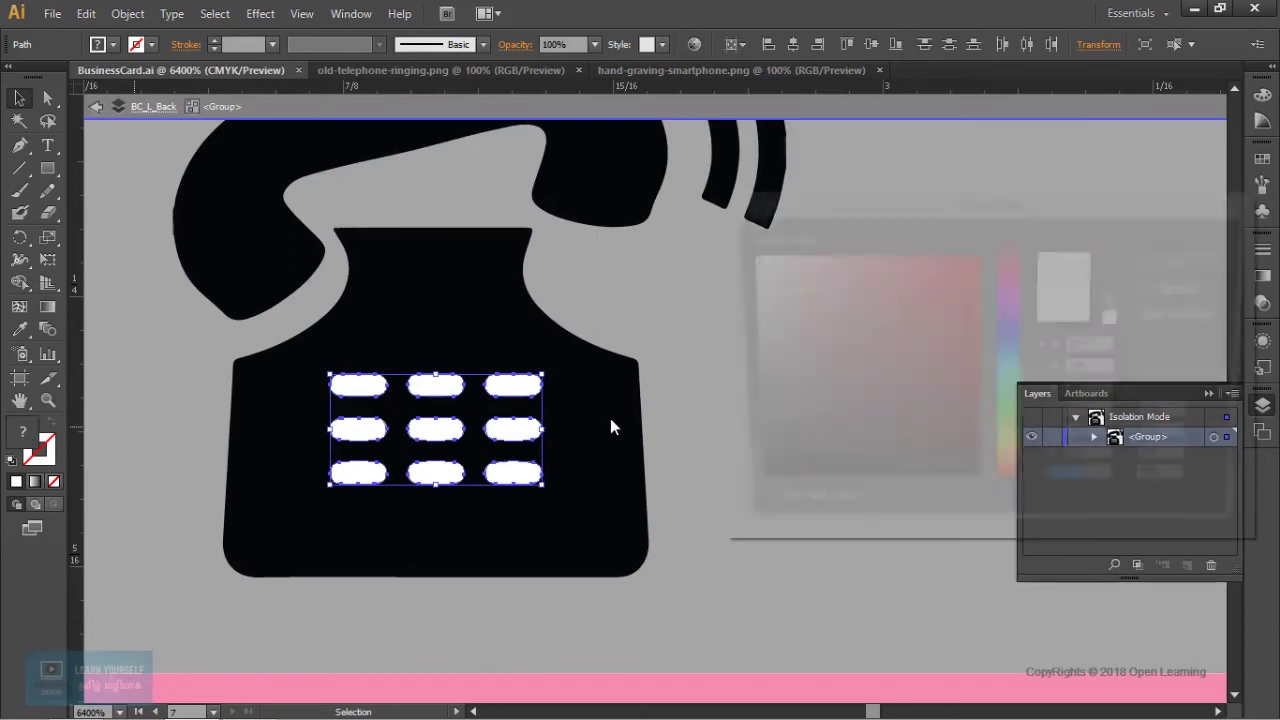
type("4C4C4C")
left_click(1175, 258)
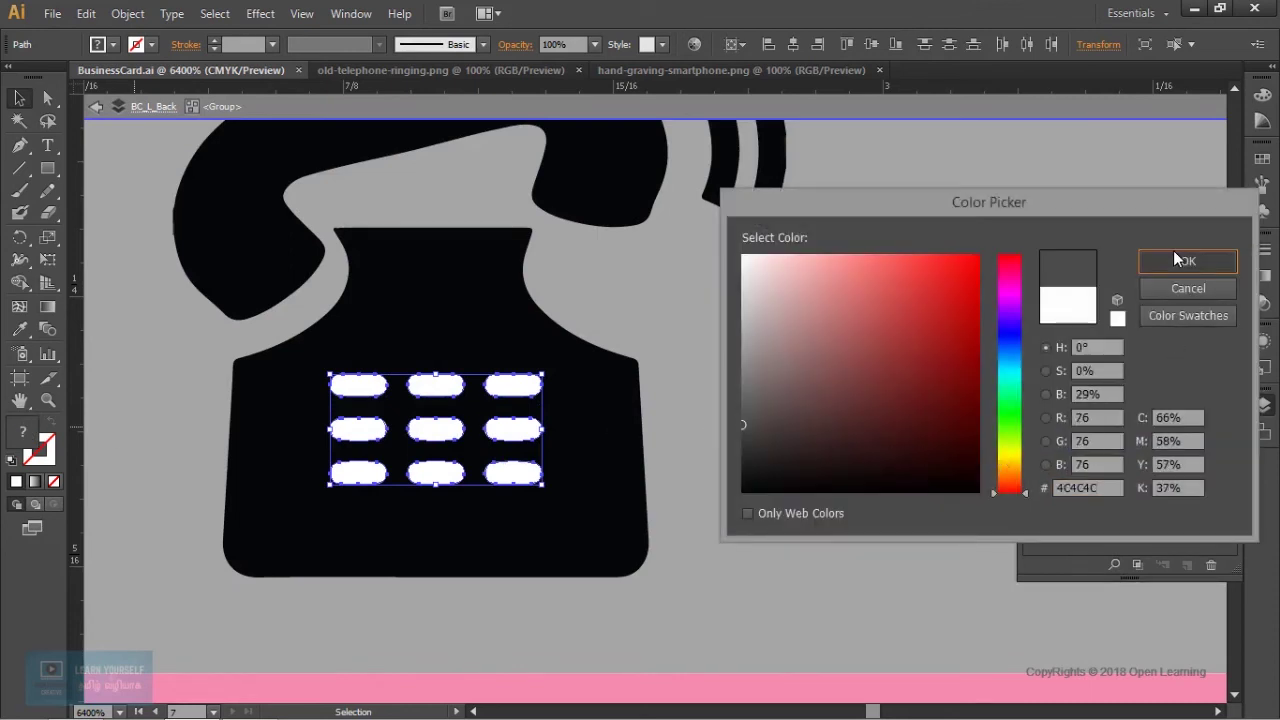
key("Escape")
Fill the telephone body with white #FFFFFF
left_click(430, 520)
double_click(430, 520)
left_click(430, 520)
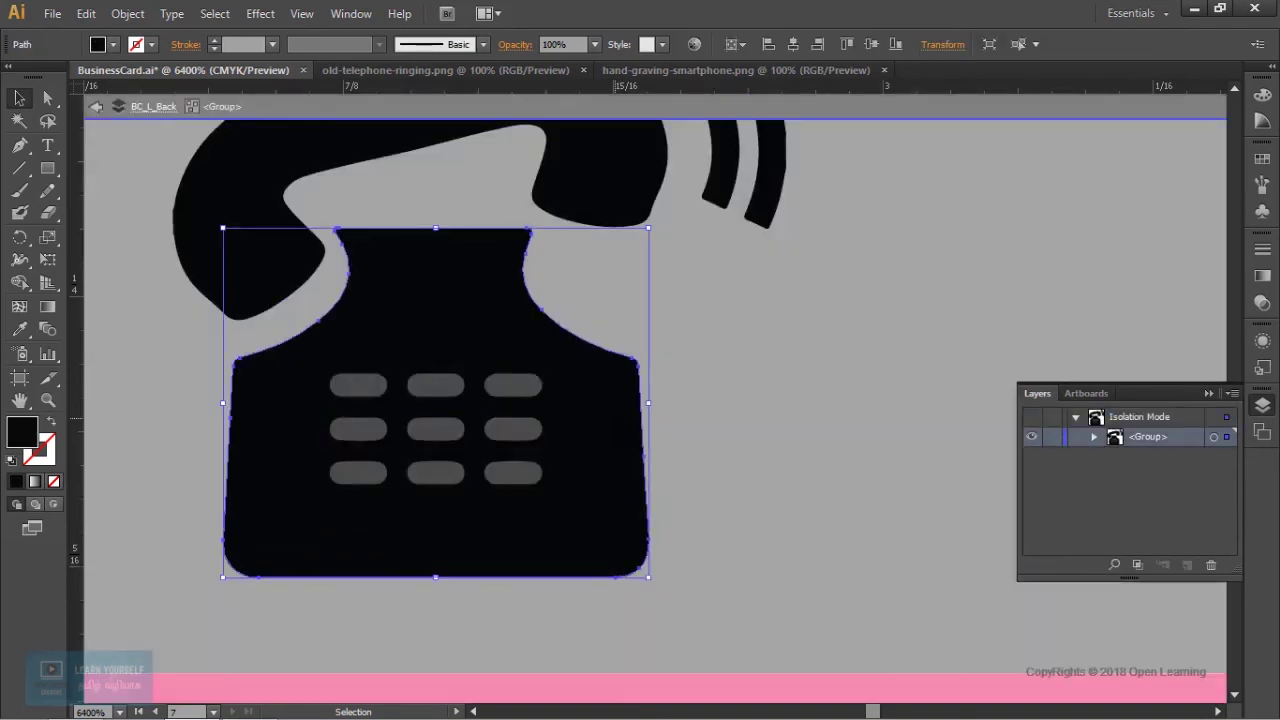
double_click(22, 436)
type("ffffff")
left_click(1160, 262)
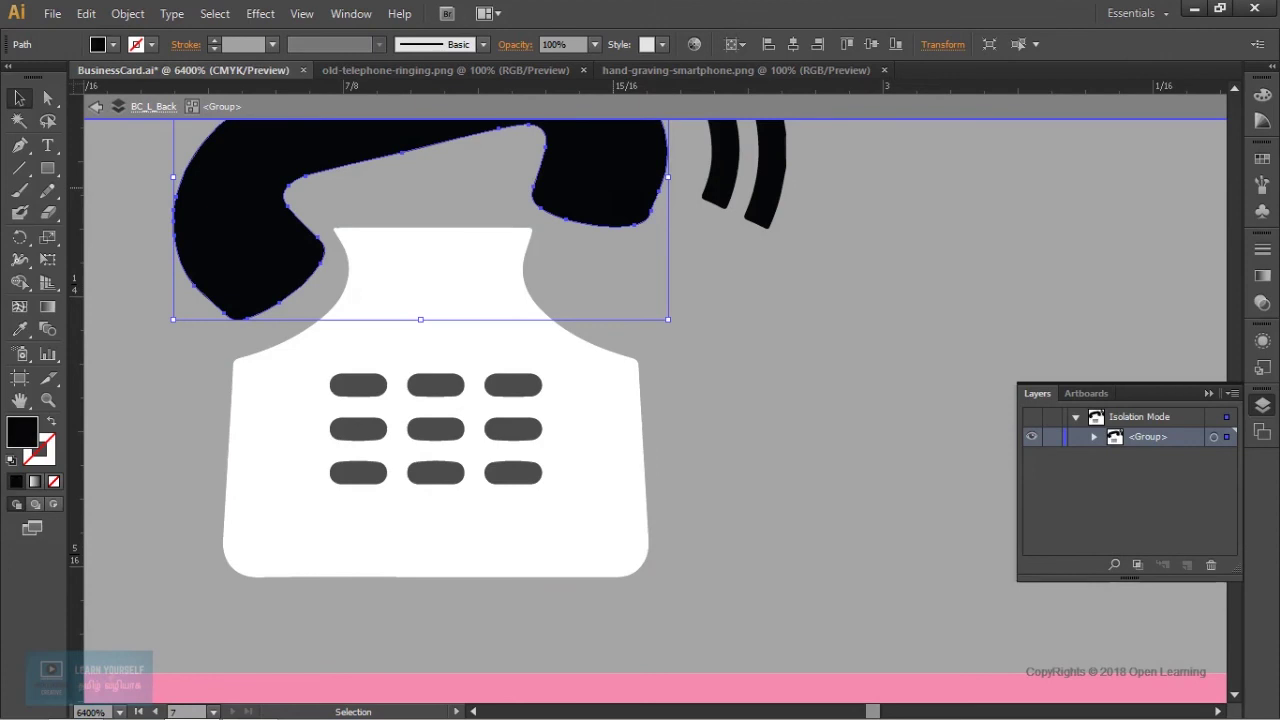
Fill the handset and both sound waves with white
scroll(420, 188, "up", 3)
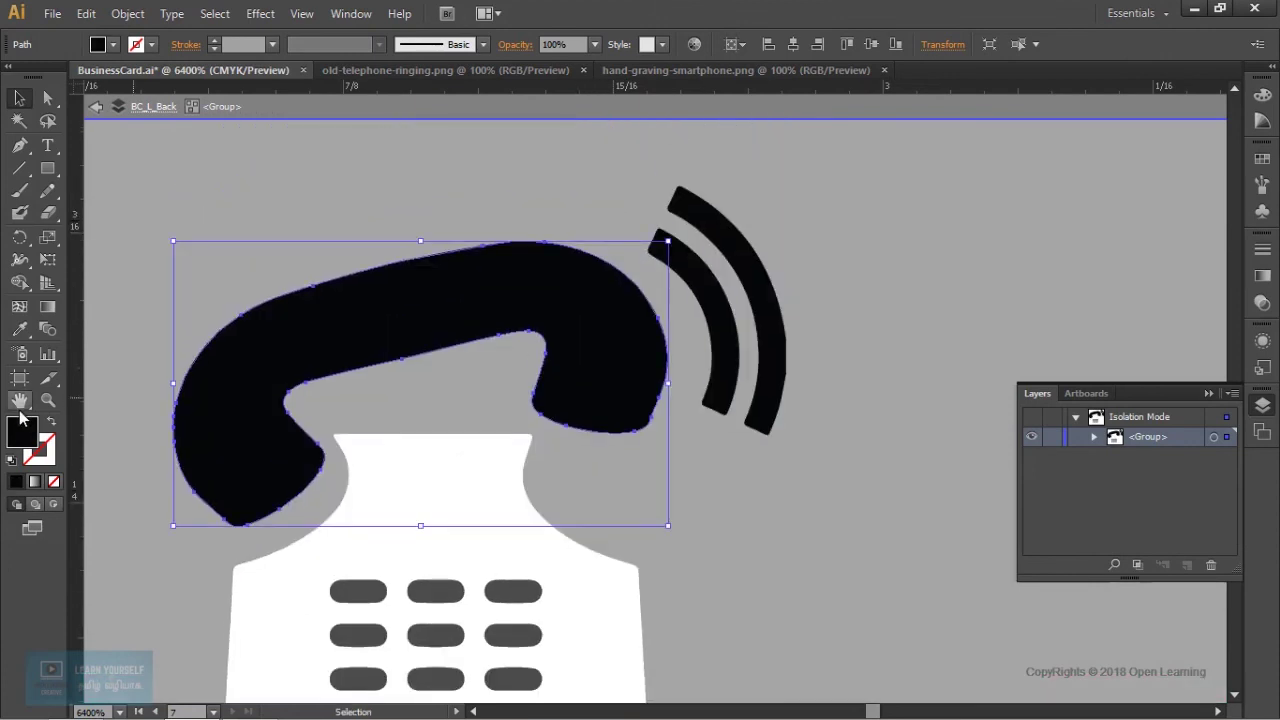
double_click(29, 427)
type("ffffff")
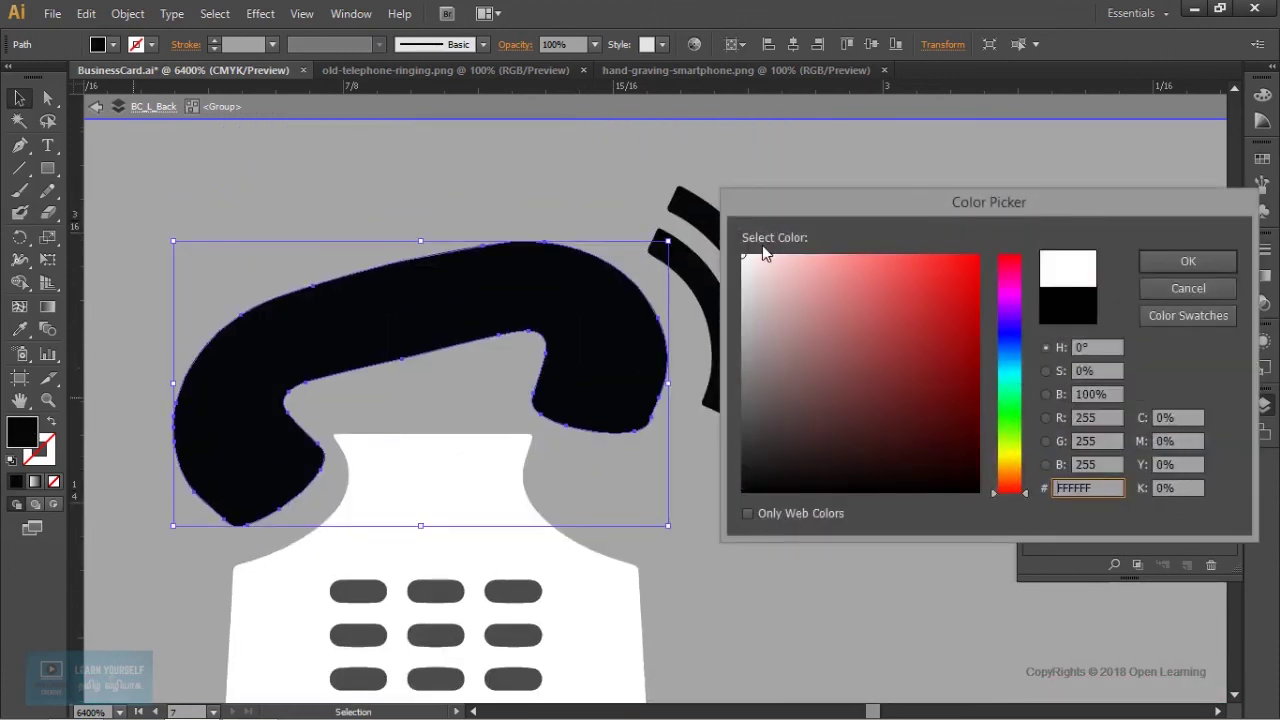
left_click(1160, 262)
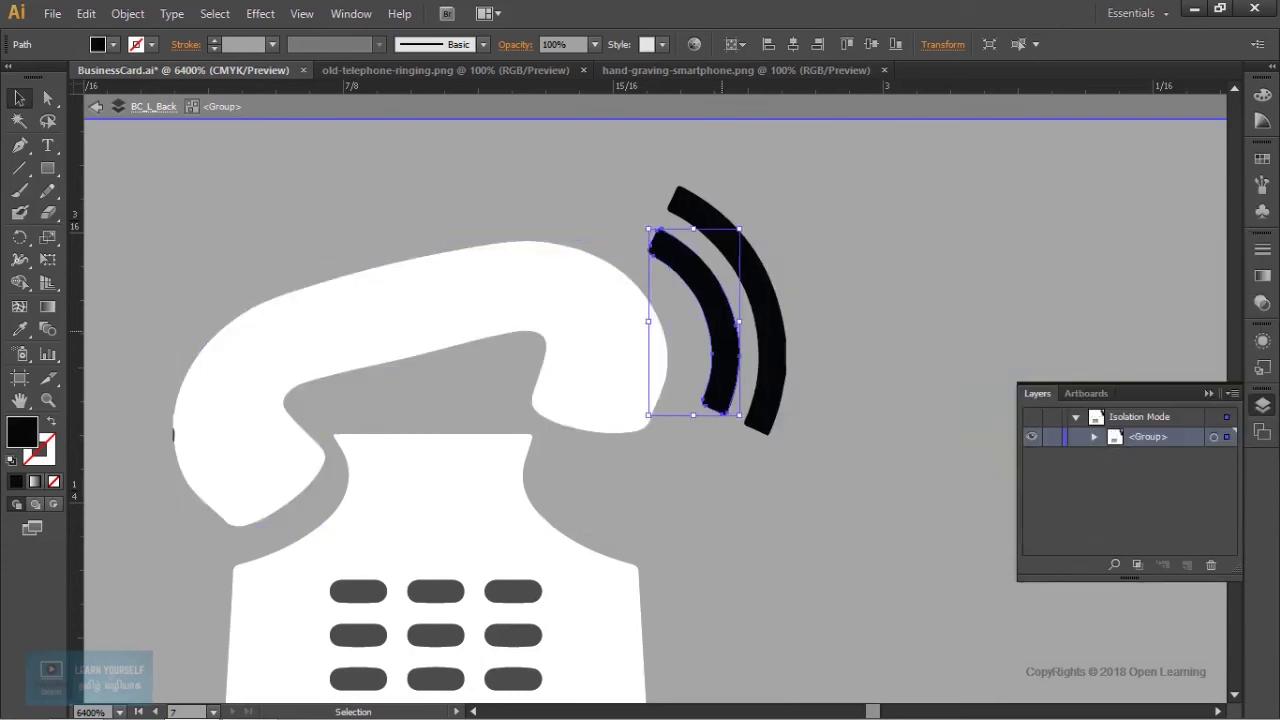
left_click(765, 380, "shift")
double_click(22, 432)
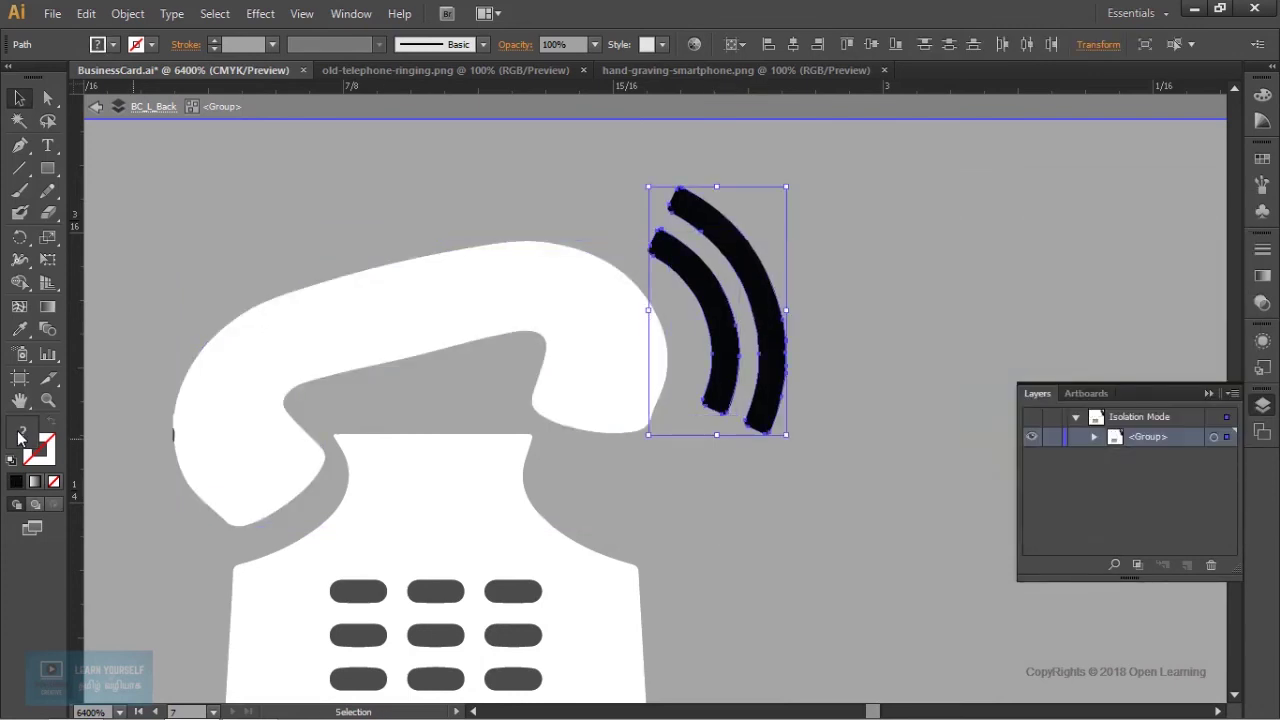
left_click_drag(777, 294, 735, 256)
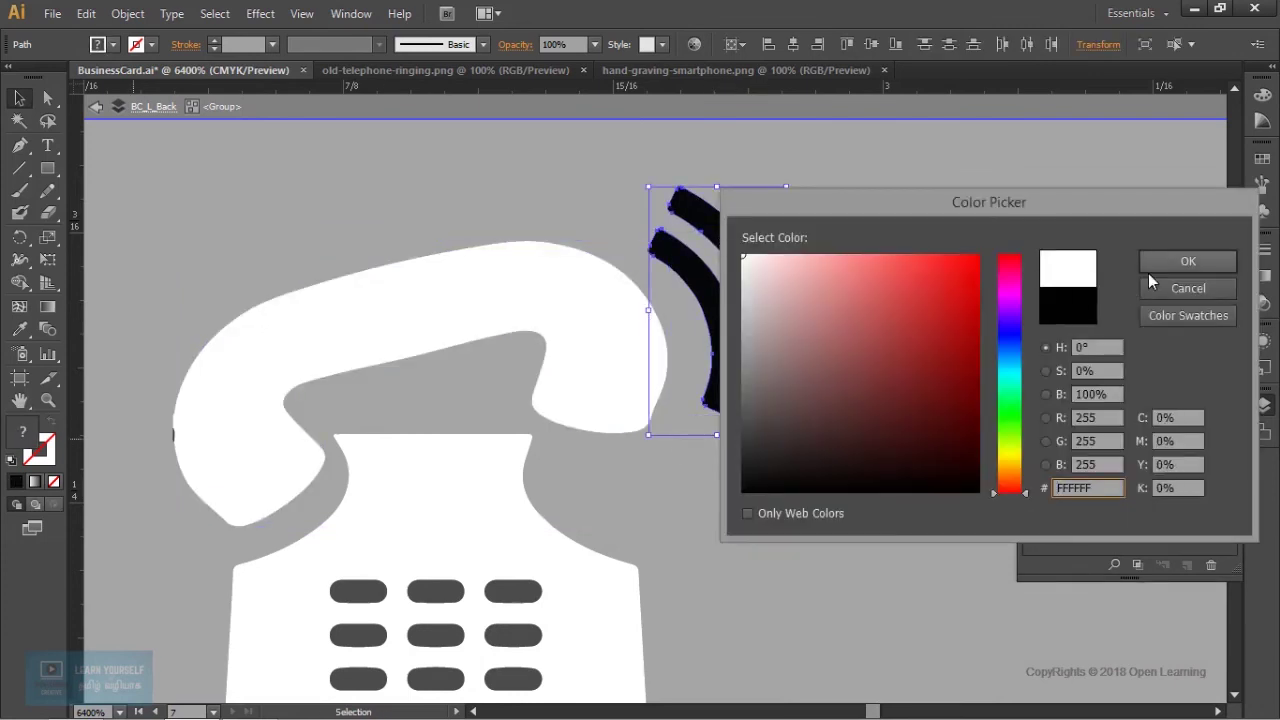
left_click(1150, 266)
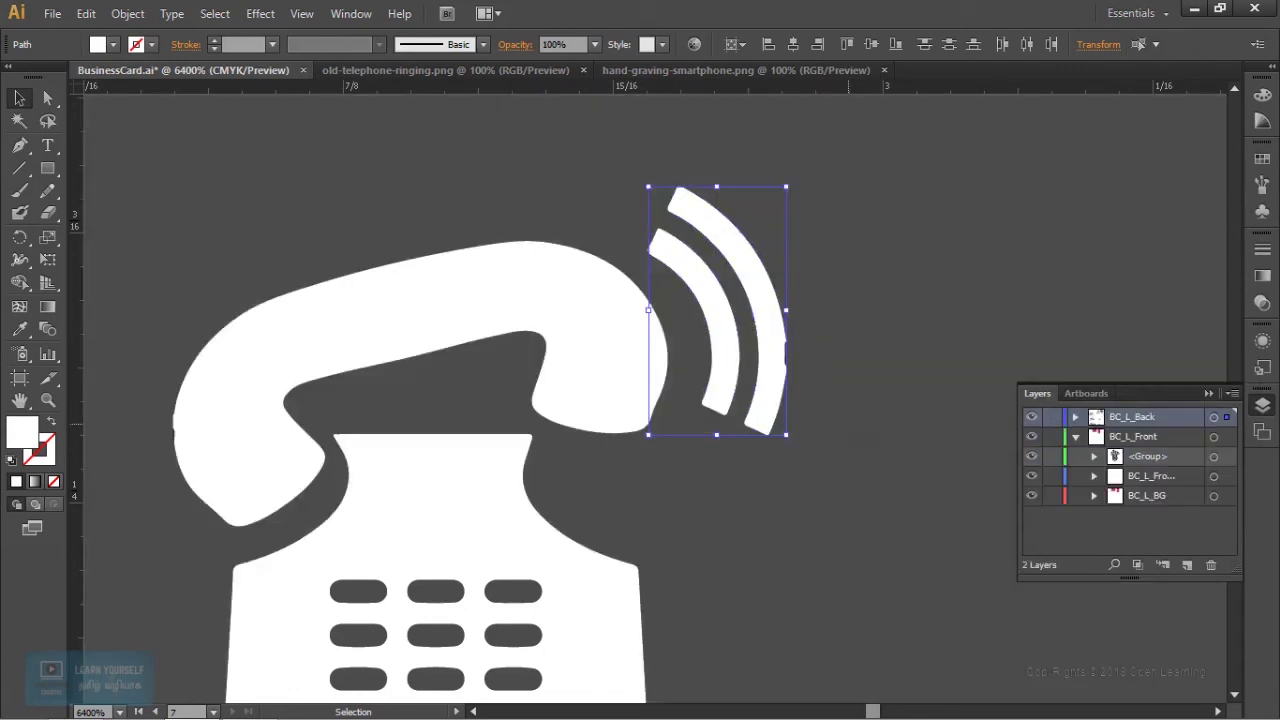
key("ctrl+minus")
key("ctrl+minus")
key("ctrl+minus")
key("ctrl+minus")
key("ctrl+minus")
key("ctrl+minus")
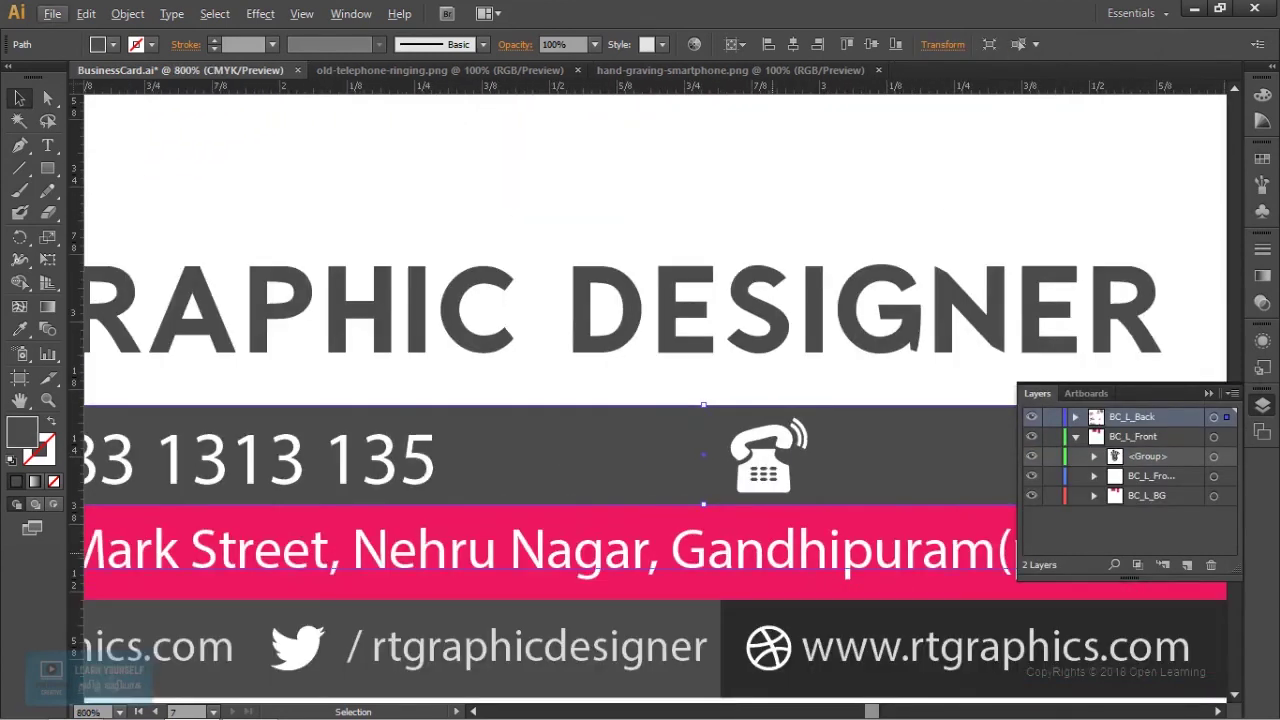
Move the phone number text to the right of the white telephone icon
scroll(640, 400, "right", 2)
left_click_drag(322, 466, 952, 456)
scroll(950, 455, "right", 4)
left_click_drag(656, 478, 950, 484)
Retype the number as a landline in area-code, dash, number format
key("t")
left_click_drag(674, 484, 421, 484)
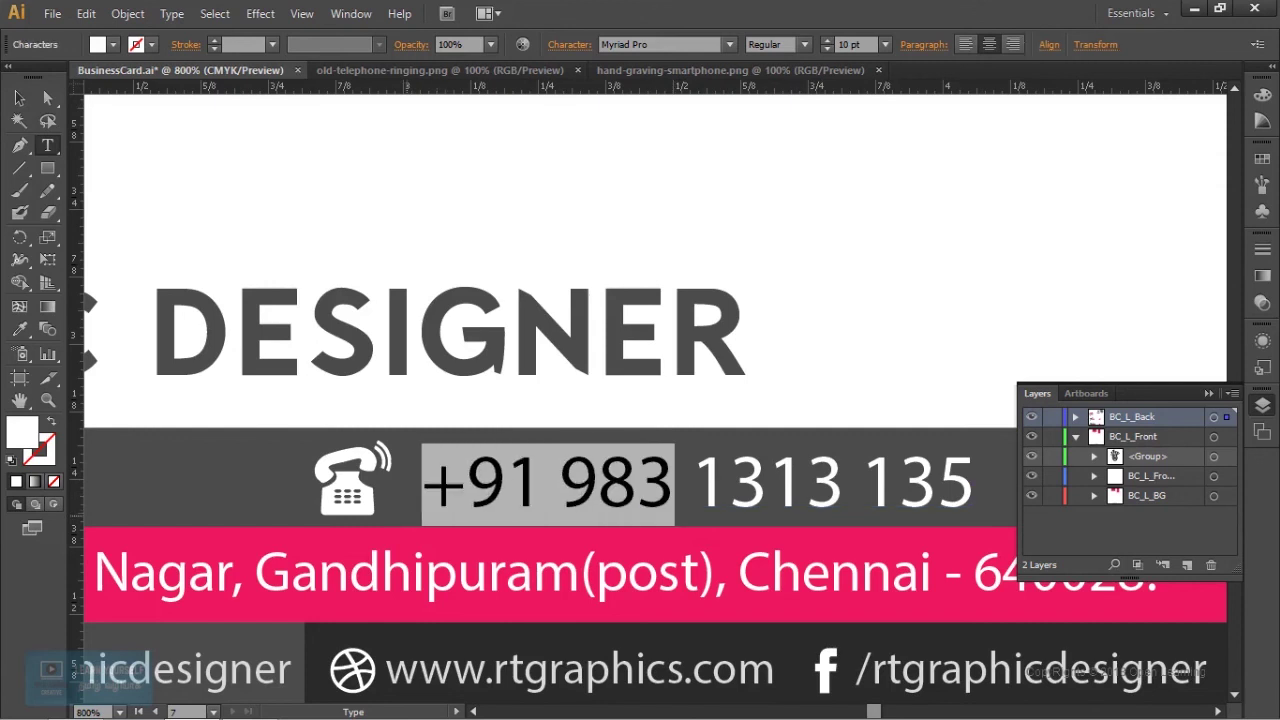
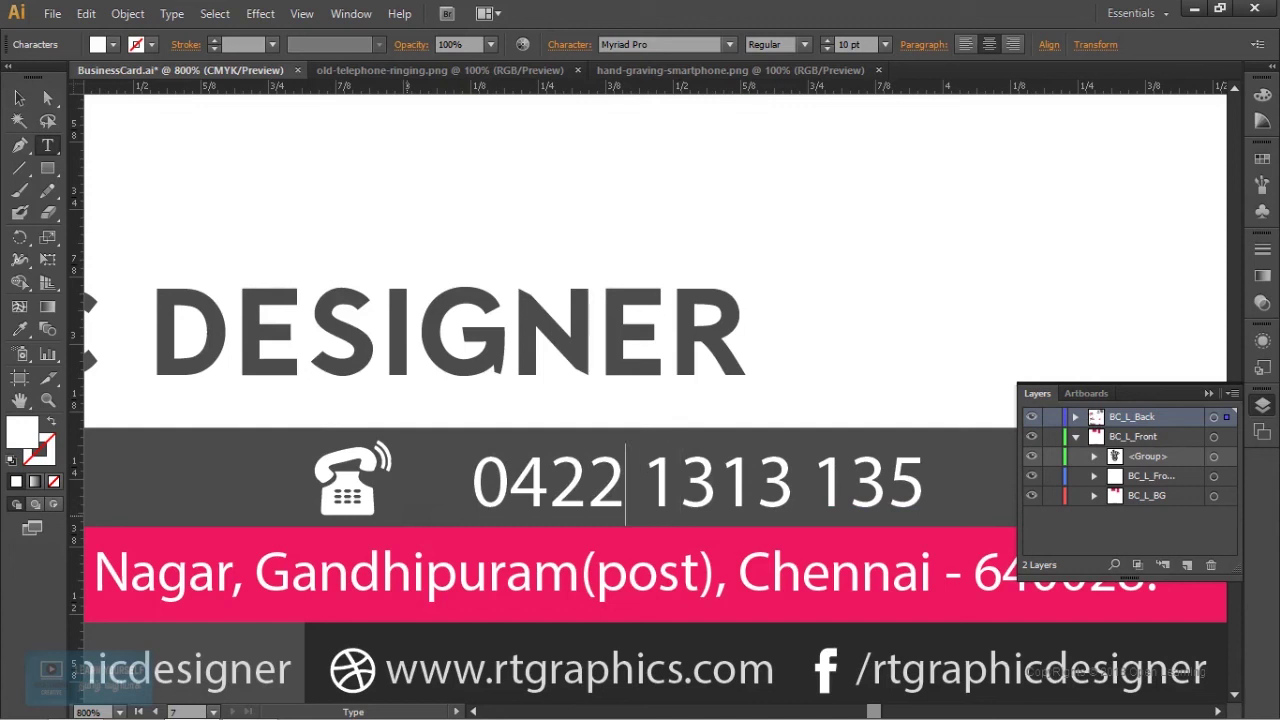
key("Delete")
key("Delete")
key("Delete")
key("Delete")
key("Delete")
key("Delete")
key("Delete")
key("Delete")
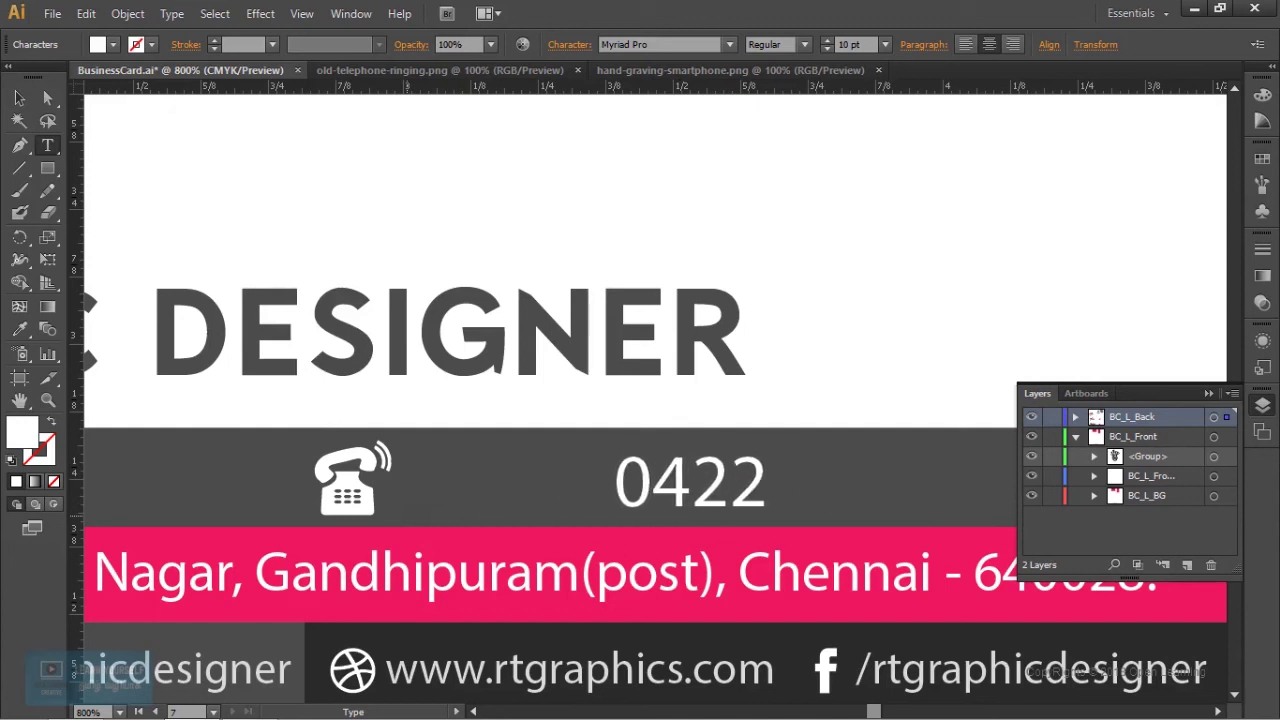
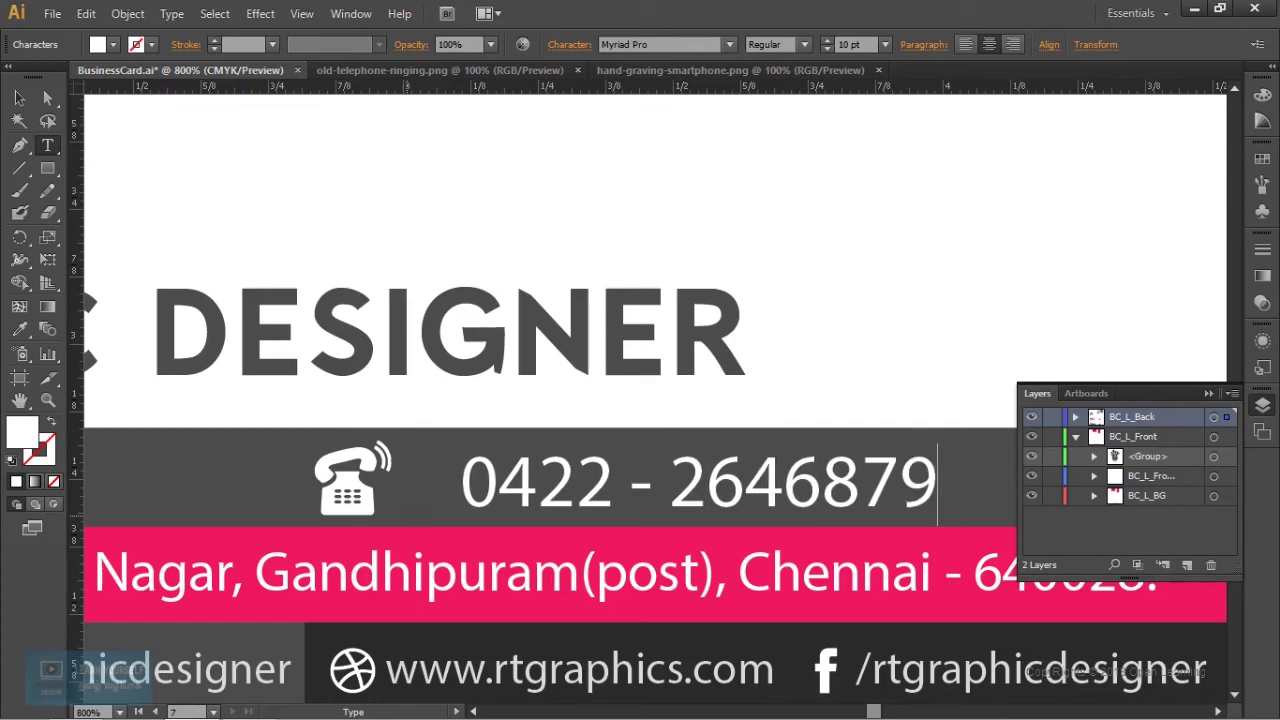
key("Left")
key("Left")
key("Left")
key("Left")
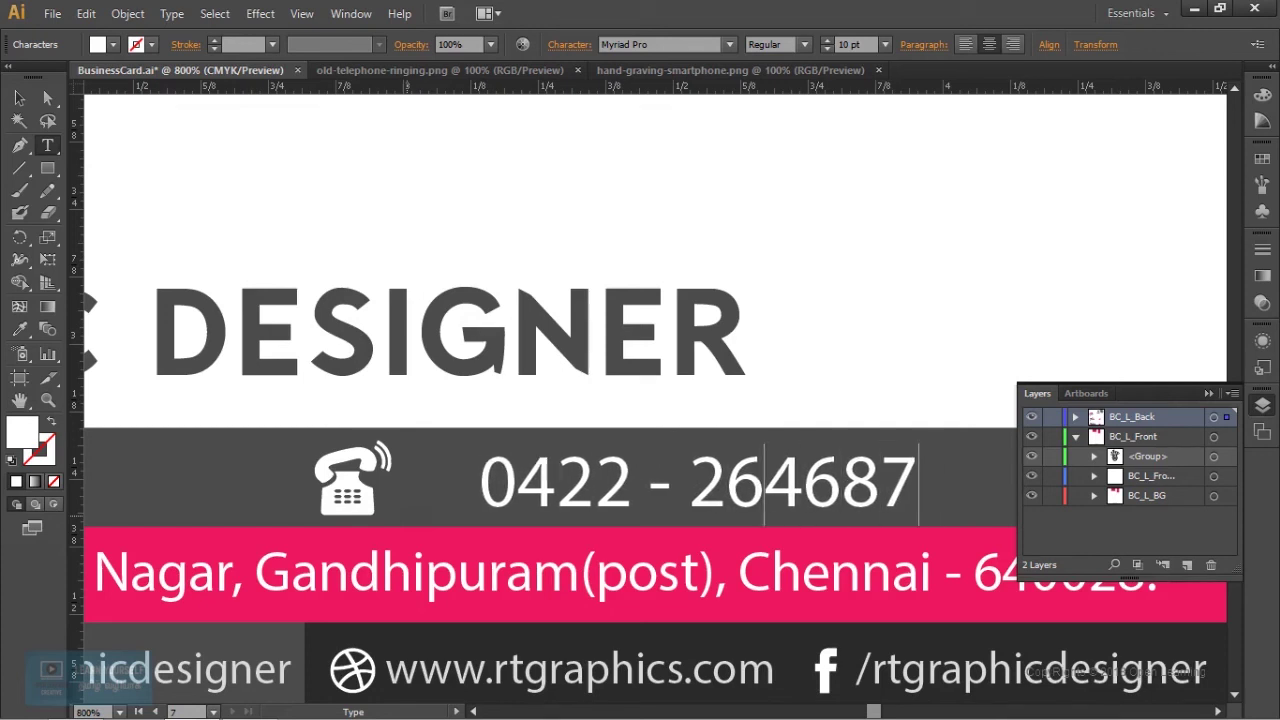
key("Right")
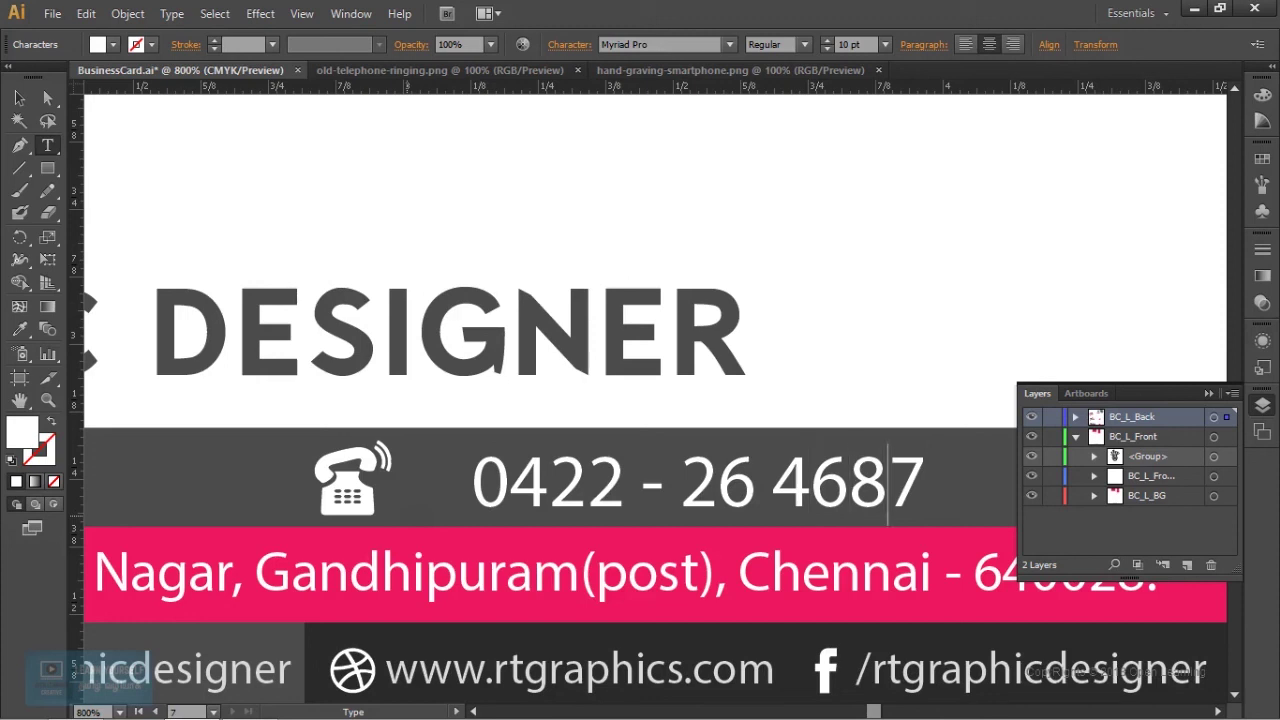
Finish editing the number, deselect it, and zoom out to centre the whole card
left_click(19, 97)
key("ctrl+minus")
key("ctrl+minus")
key("ctrl+minus")
key("ctrl+shift+a")
key("ctrl+minus")
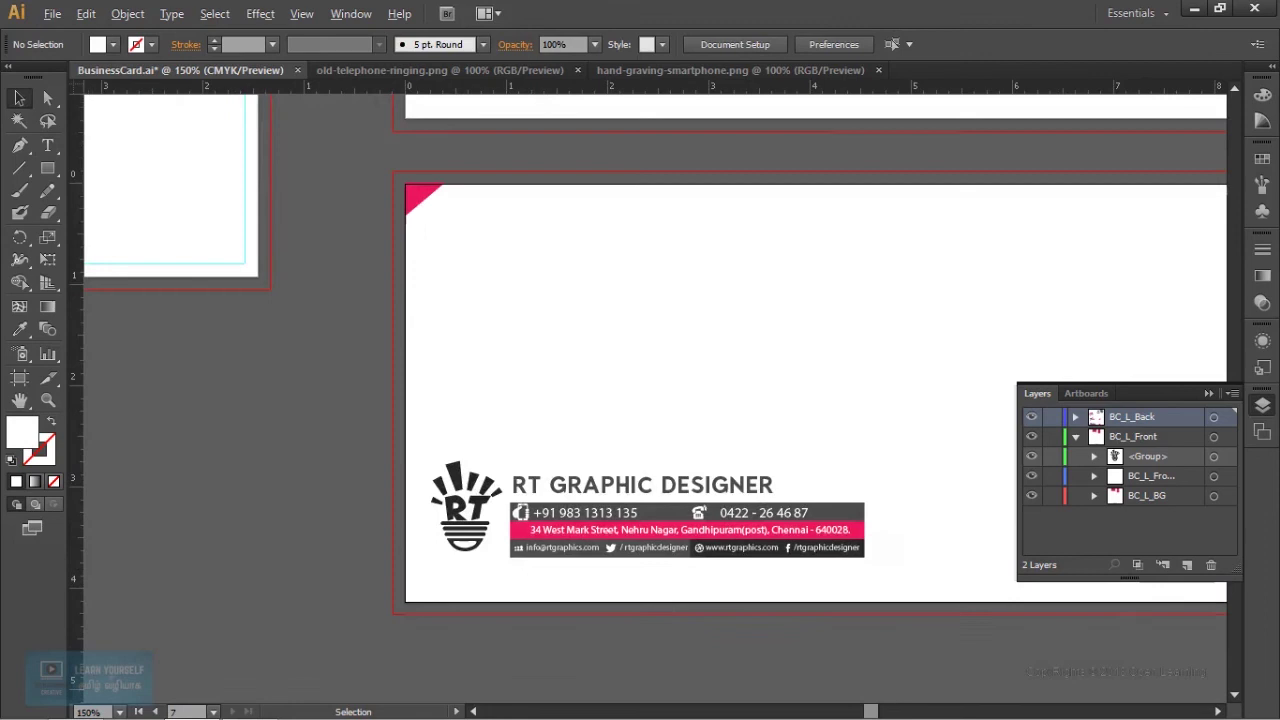
left_click_drag(640, 360, 531, 321)
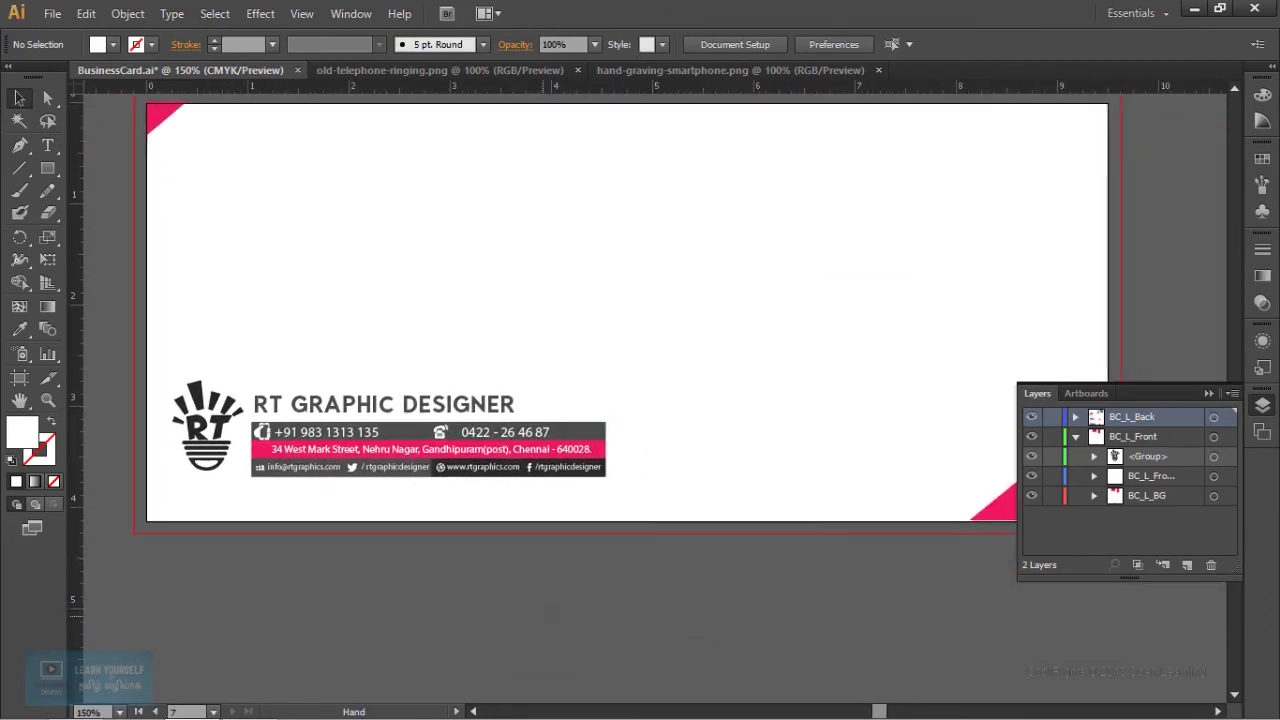
Select the logo and contact block and nudge it down and left with arrow keys
left_click_drag(328, 407, 680, 528)
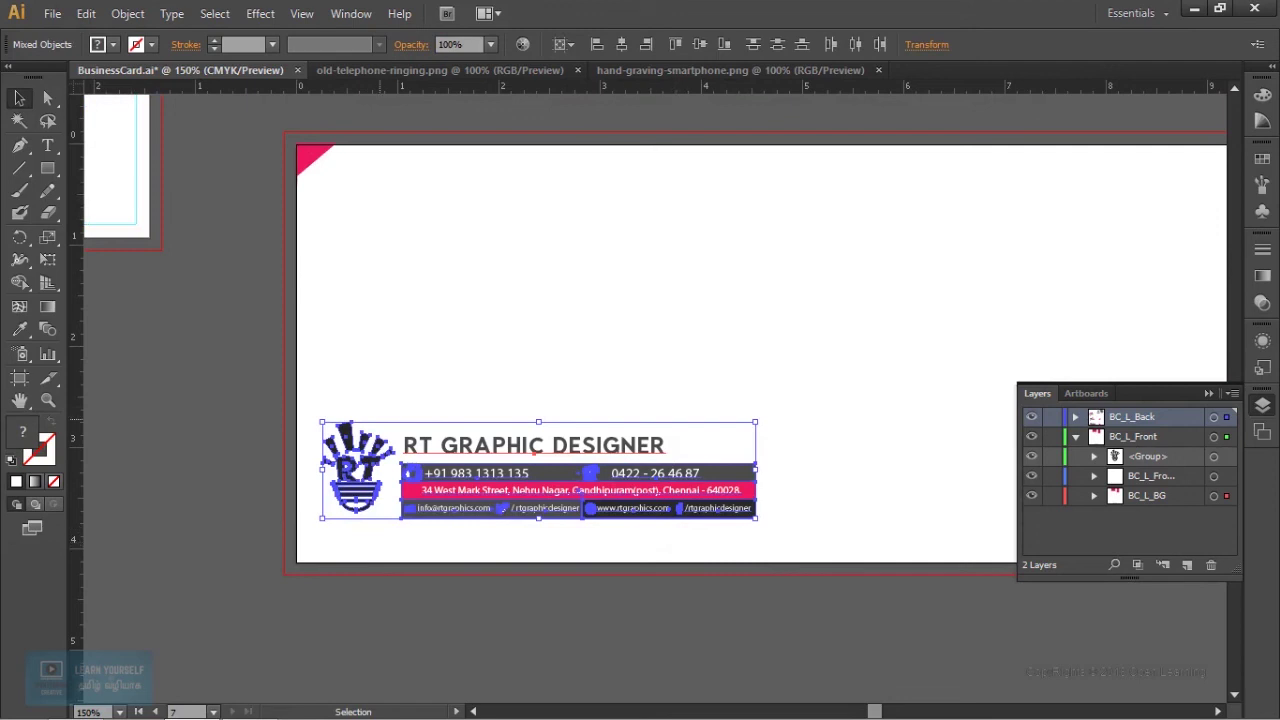
left_click_drag(308, 386, 832, 540)
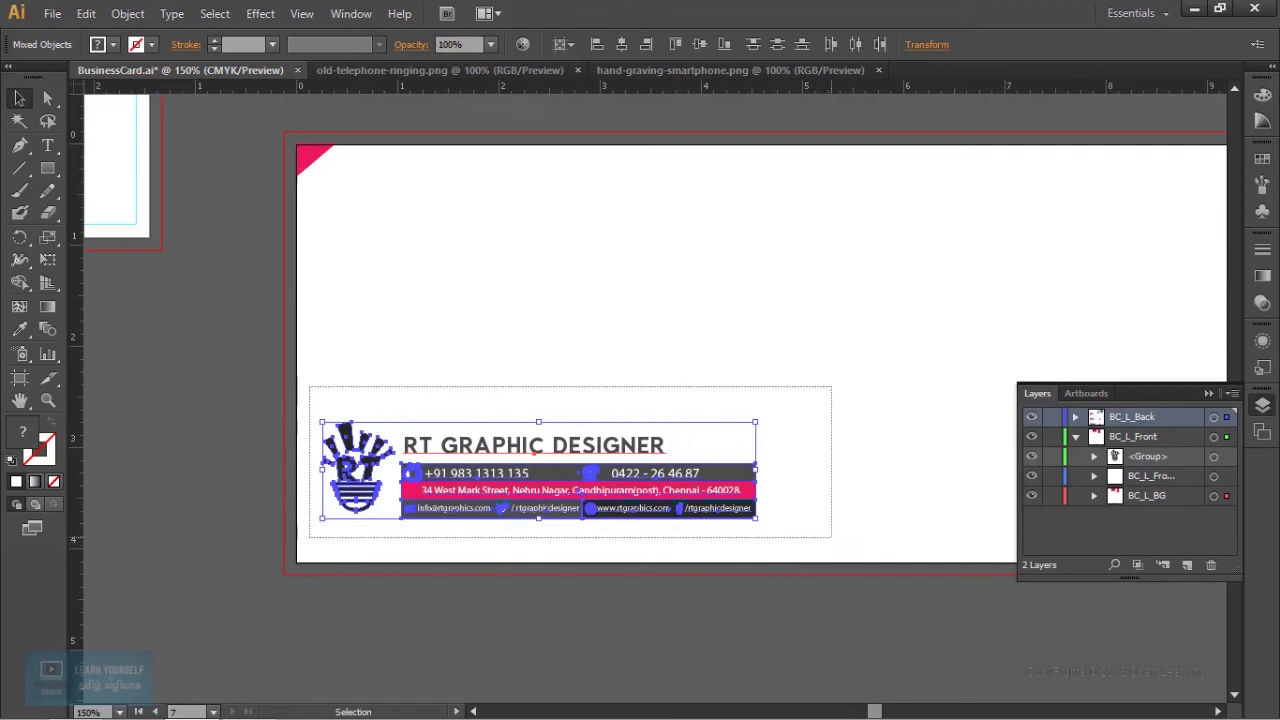
key("Down")
key("Down")
key("Down")
key("Down")
key("Down")
key("Down")
key("Down")
key("Left")
key("Left")
key("Left")
key("Down")
key("Down")
key("Left")
key("Left")
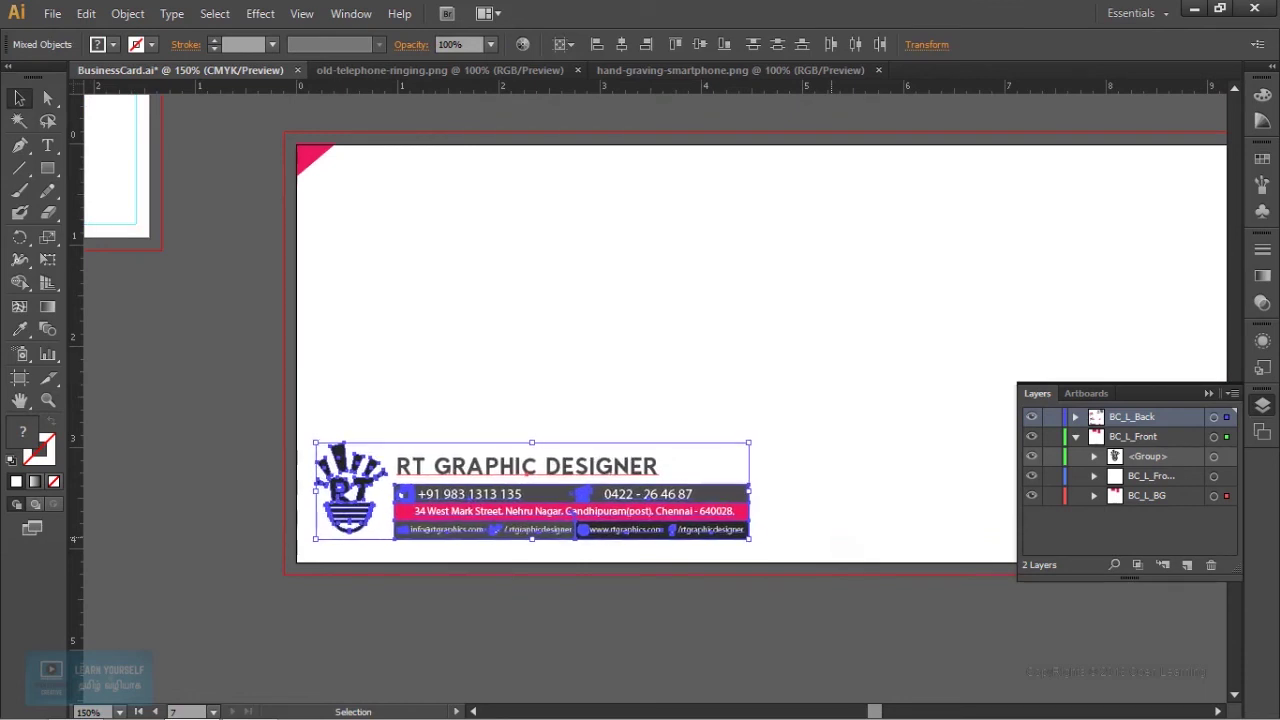
key("ctrl+shift+a")
key("ctrl+minus")
key("ctrl+minus")
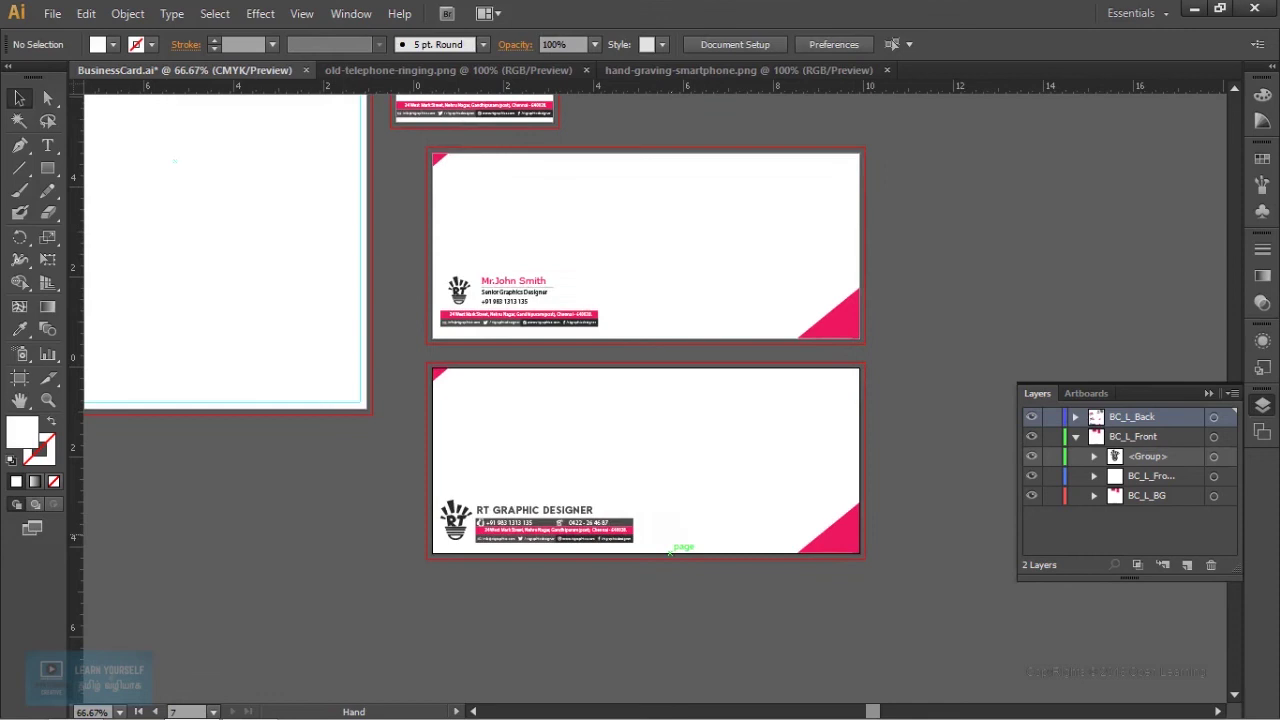